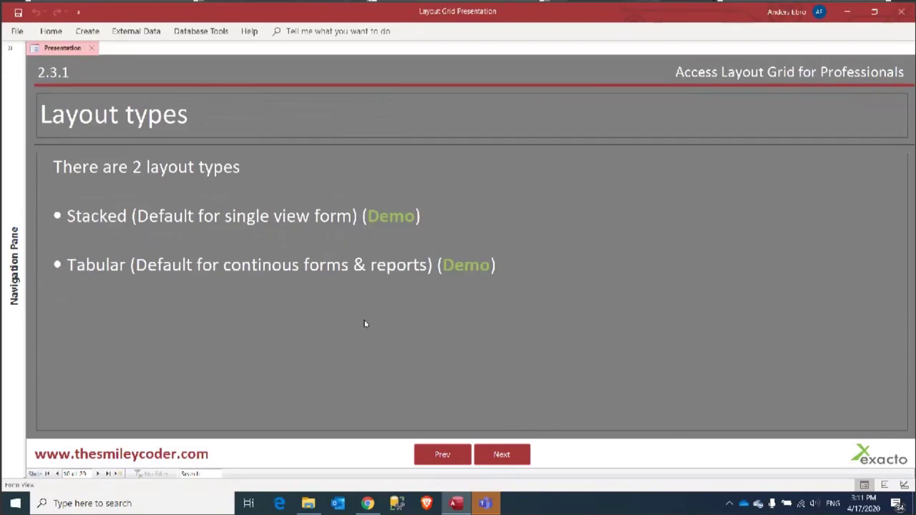
Step: Create a single-record form from the tbl_employees table and select its whole stacked layout
click(10, 47)
click(41, 93)
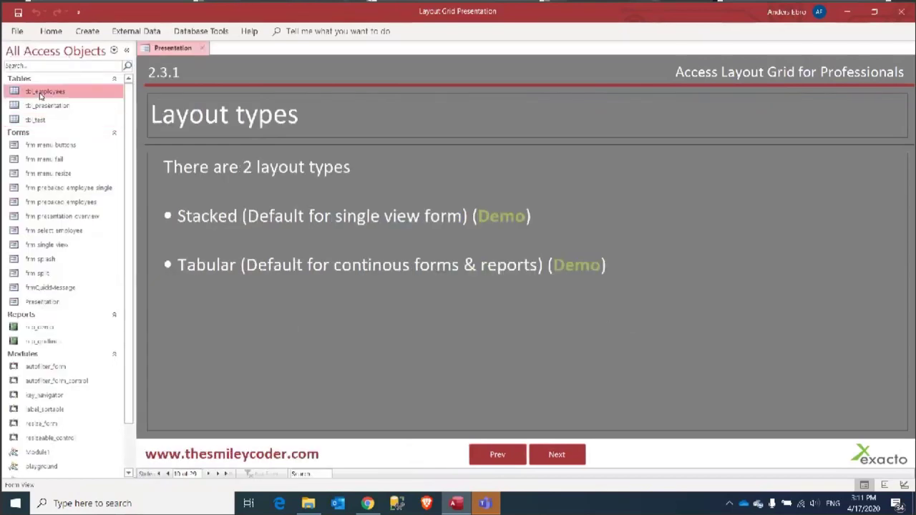
click(87, 32)
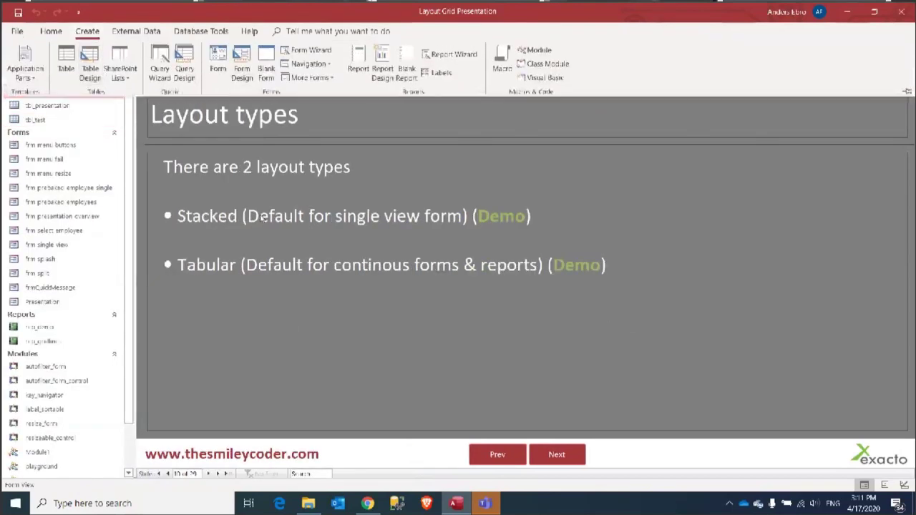
click(219, 63)
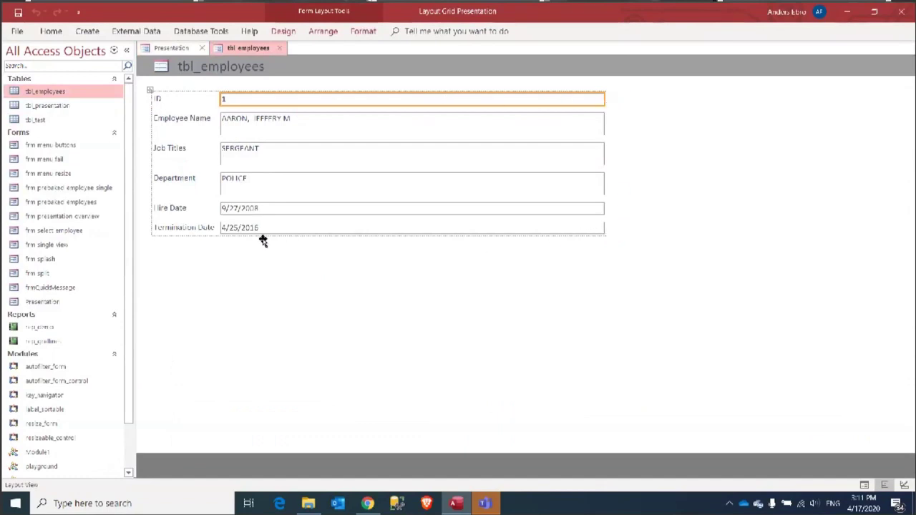
click(148, 91)
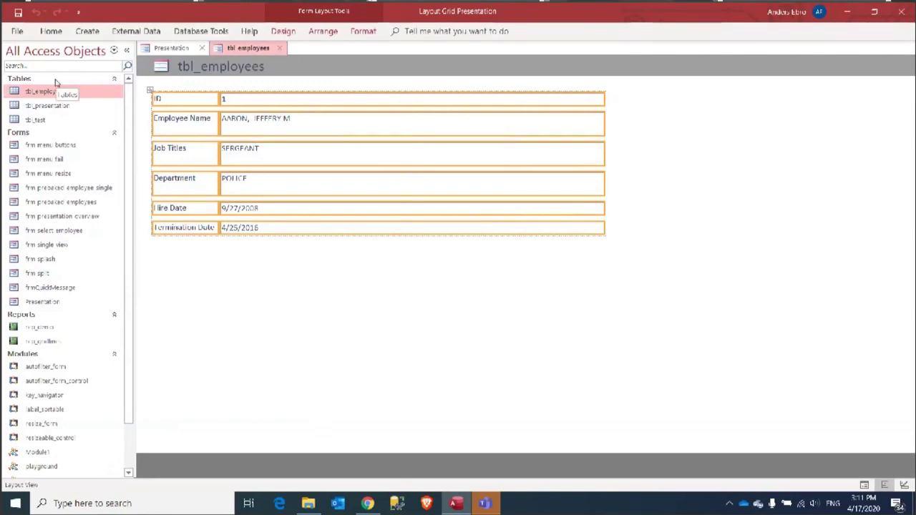
Step: Create a multiple-items form from the tbl_employees table and select its whole tabular layout
click(87, 31)
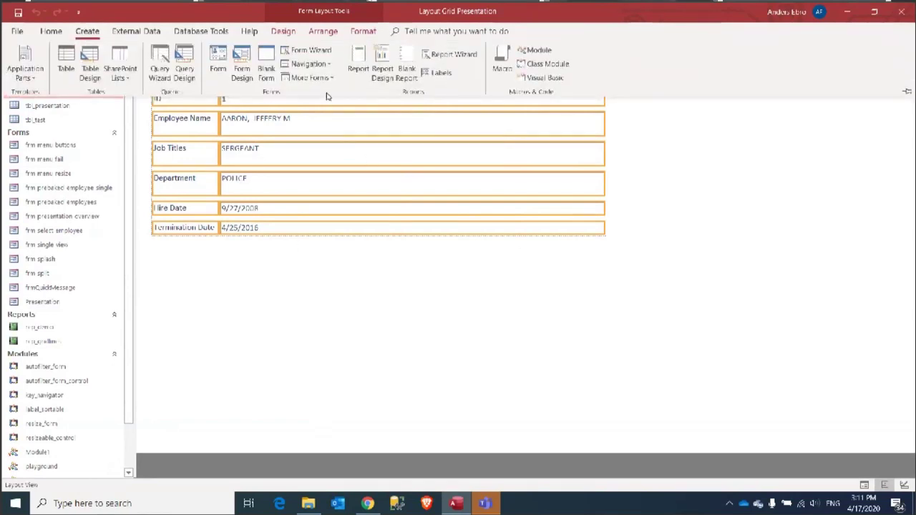
click(309, 77)
click(330, 102)
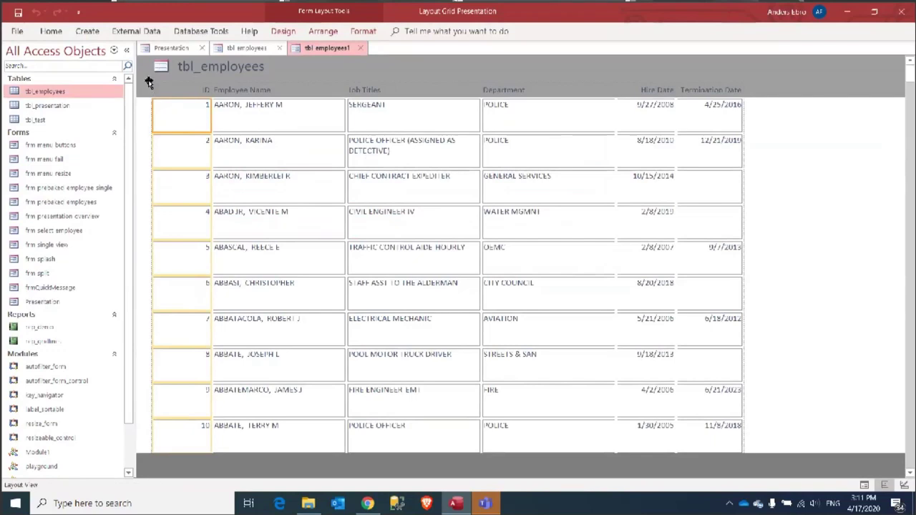
click(148, 82)
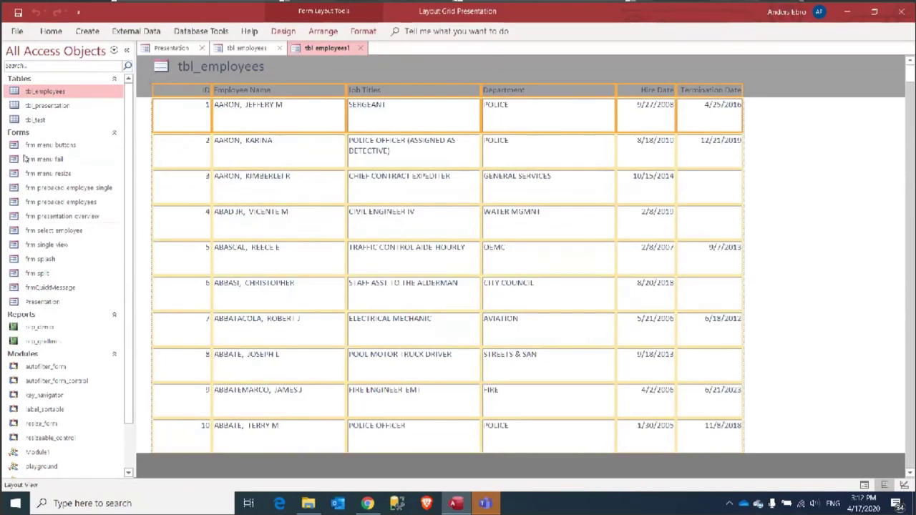
Step: Inspect the header and detail sections of the multiple-items form in Design View and return to Layout View
right_click(801, 88)
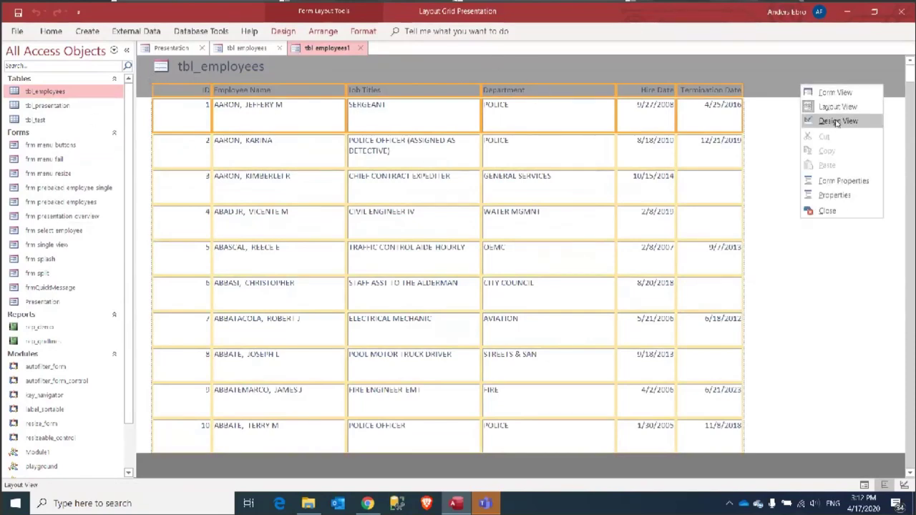
click(831, 120)
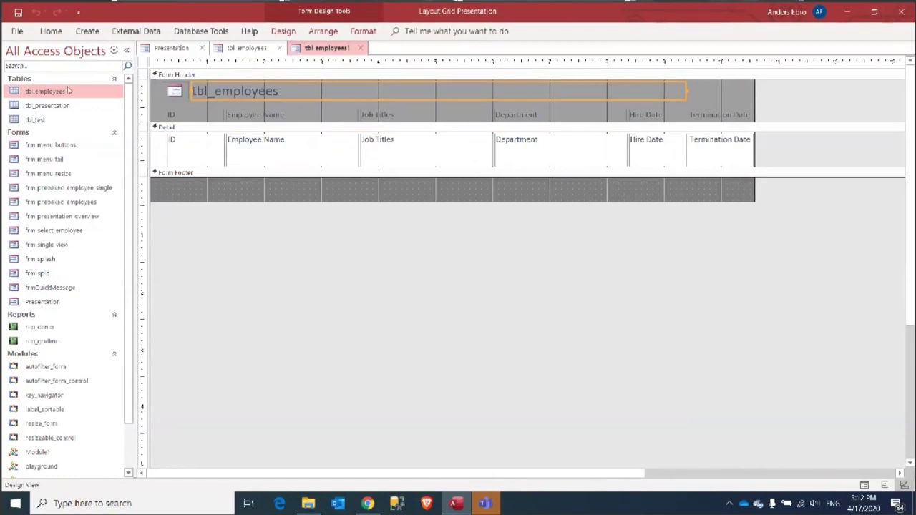
click(50, 31)
click(367, 276)
right_click(316, 50)
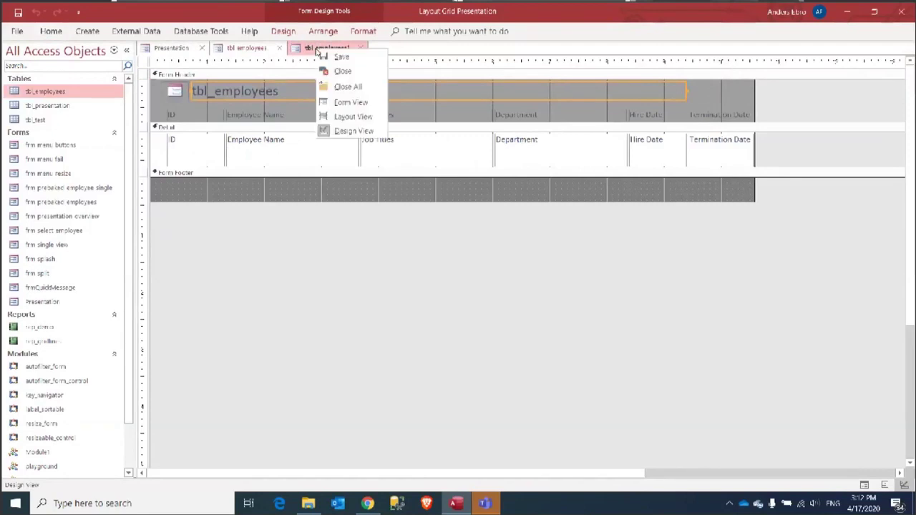
click(352, 117)
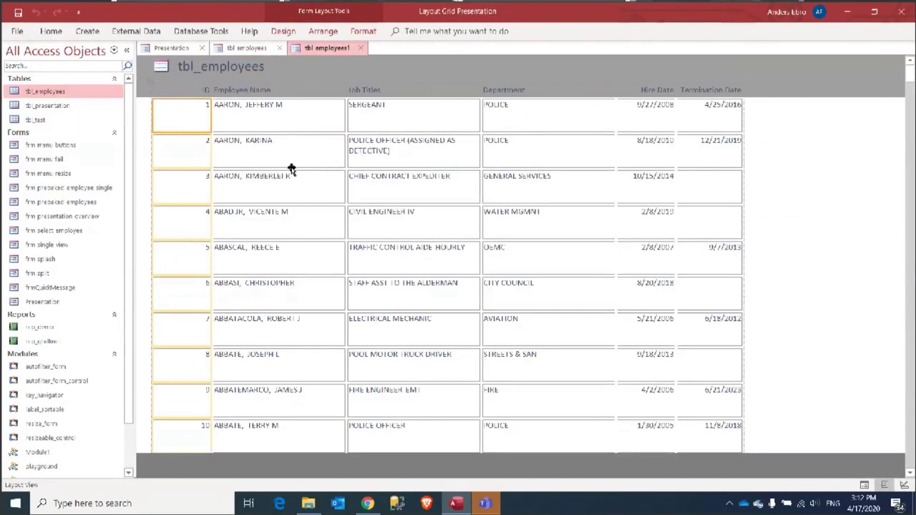
Step: Widen the Employee Name column of the multiple-items form slightly in small increments
click(305, 123)
key(shift+Right)
key(shift+Right)
key(shift+Right)
key(shift+Right)
key(shift+Right)
key(shift+Right)
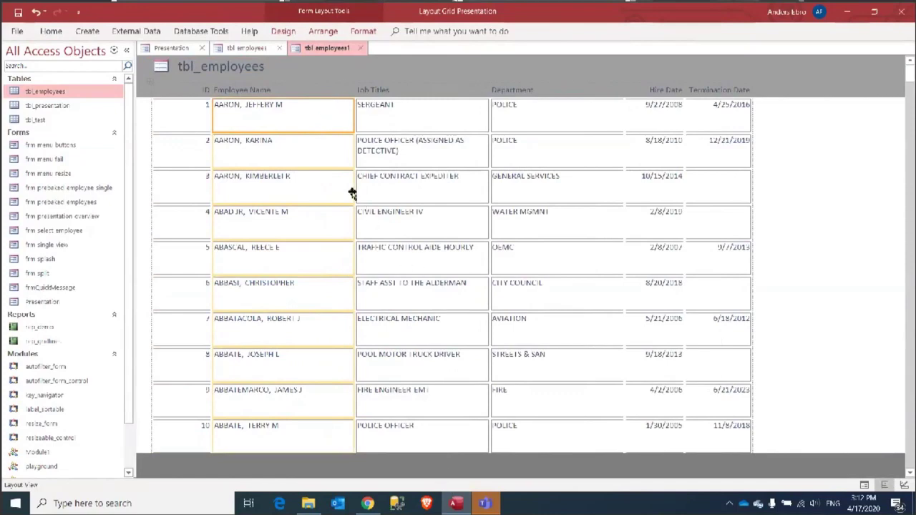
Step: Return to the Presentation form and advance to the next slide
click(169, 48)
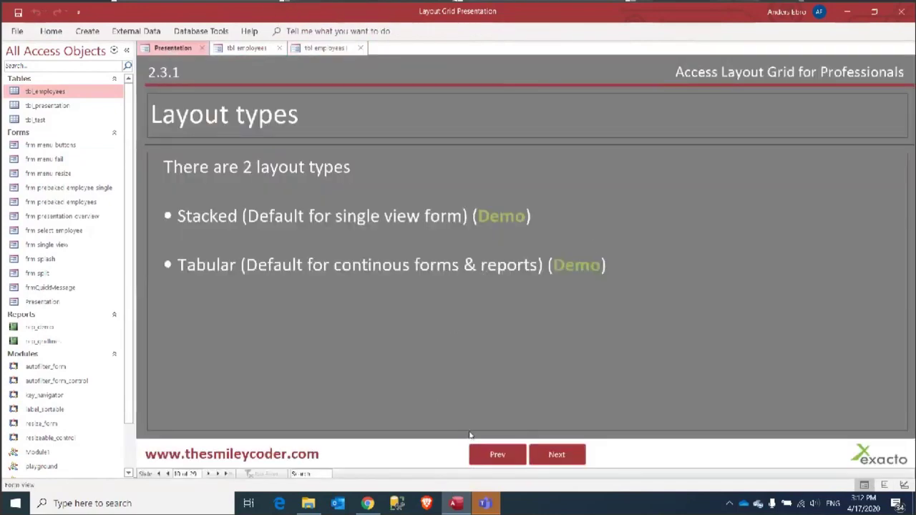
click(548, 455)
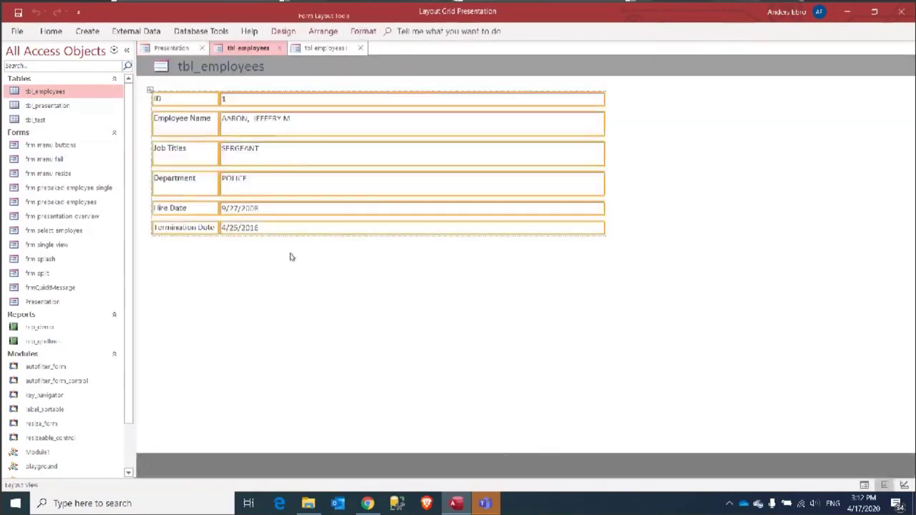
Step: Go to the single-record tbl_employees form and switch it to Design View
click(218, 48)
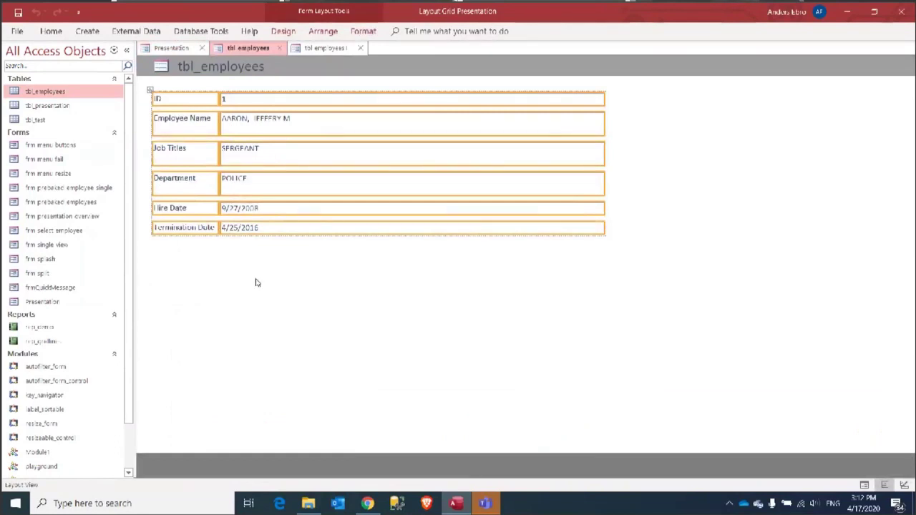
click(256, 282)
right_click(374, 275)
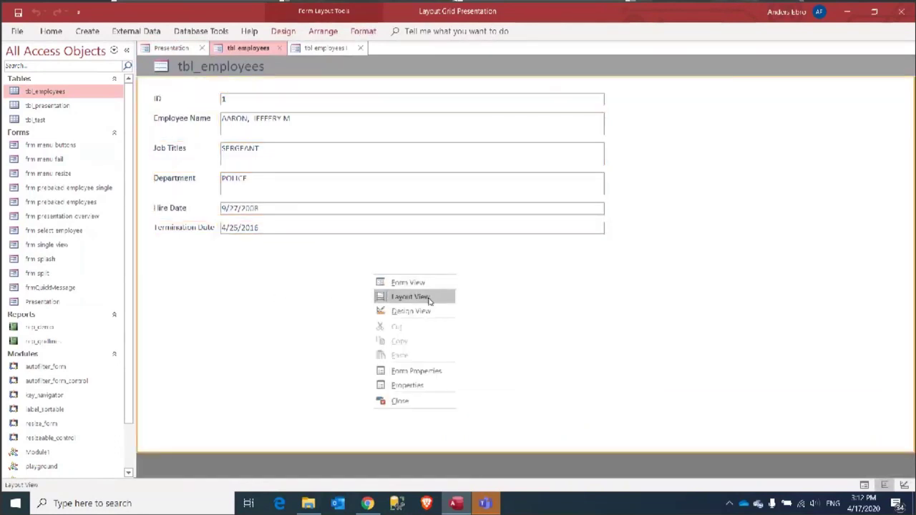
click(421, 311)
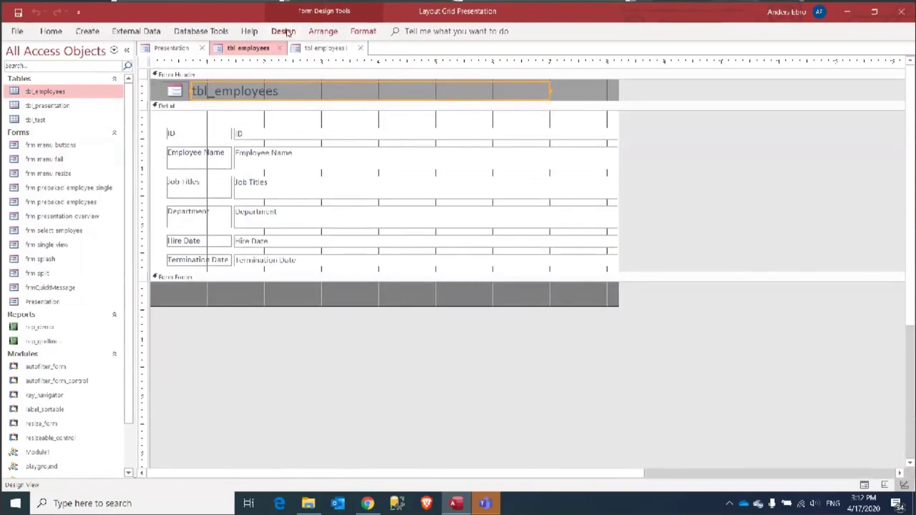
Step: Show the existing fields list, add the Department field below Termination Date in the stacked layout, and select the entire layout
click(285, 32)
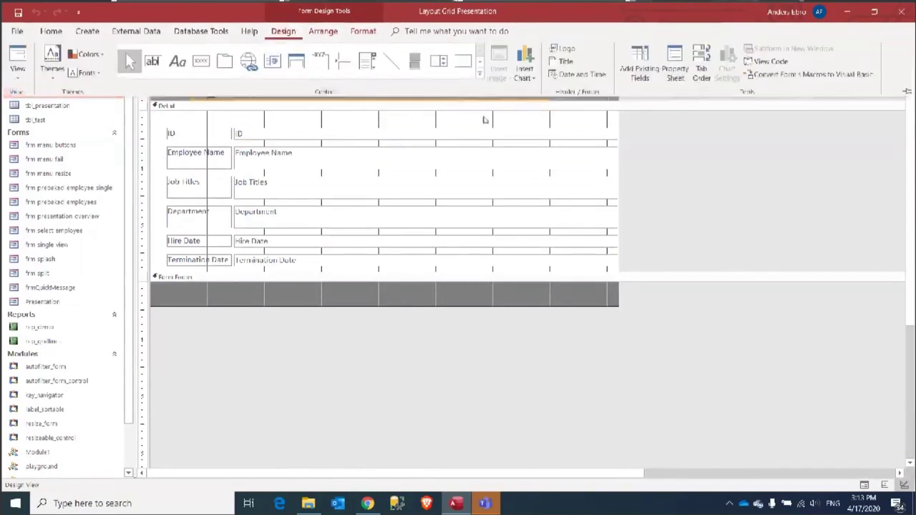
click(639, 68)
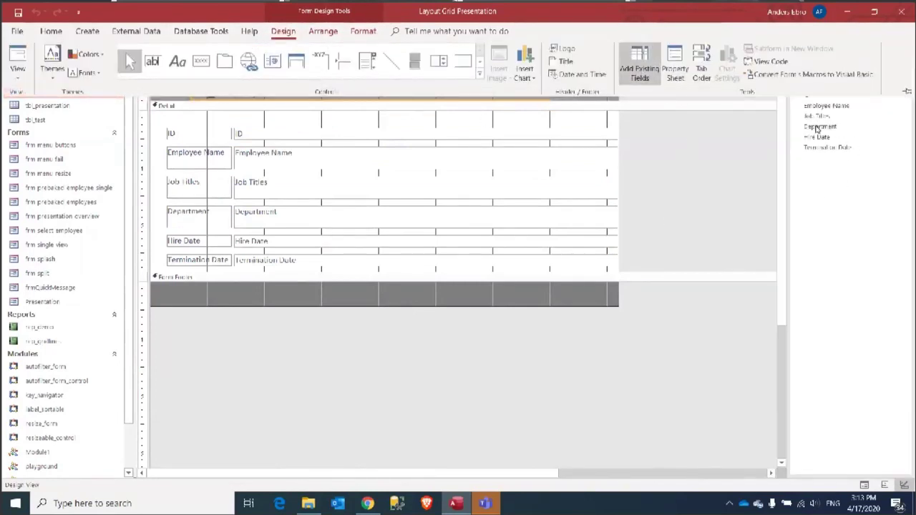
drag(816, 128, 294, 273)
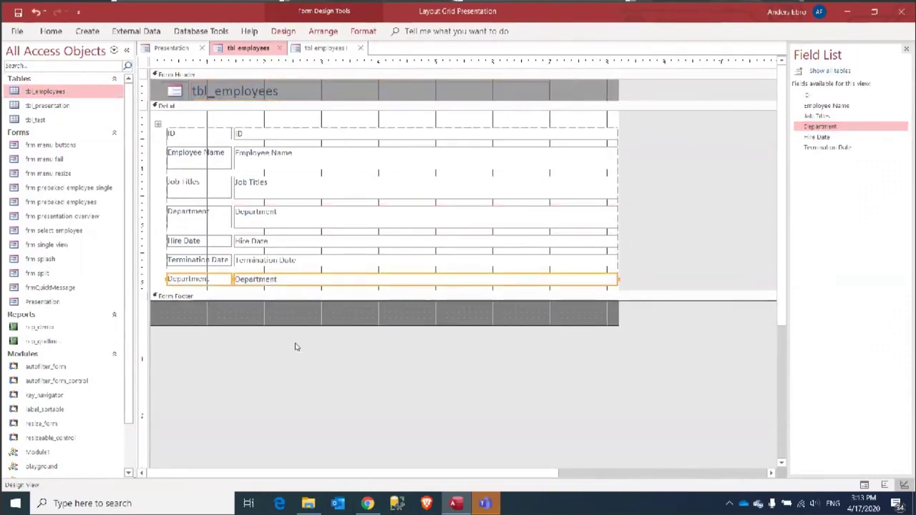
click(199, 261)
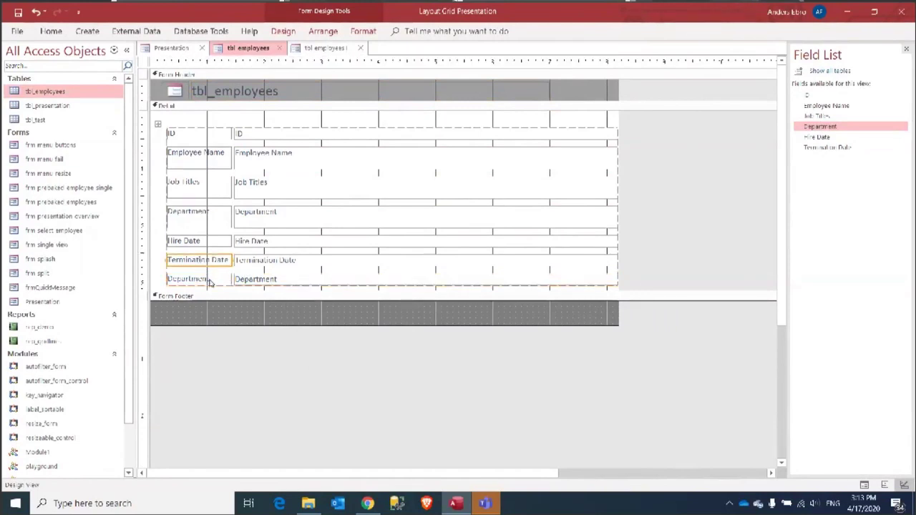
click(291, 282)
click(159, 126)
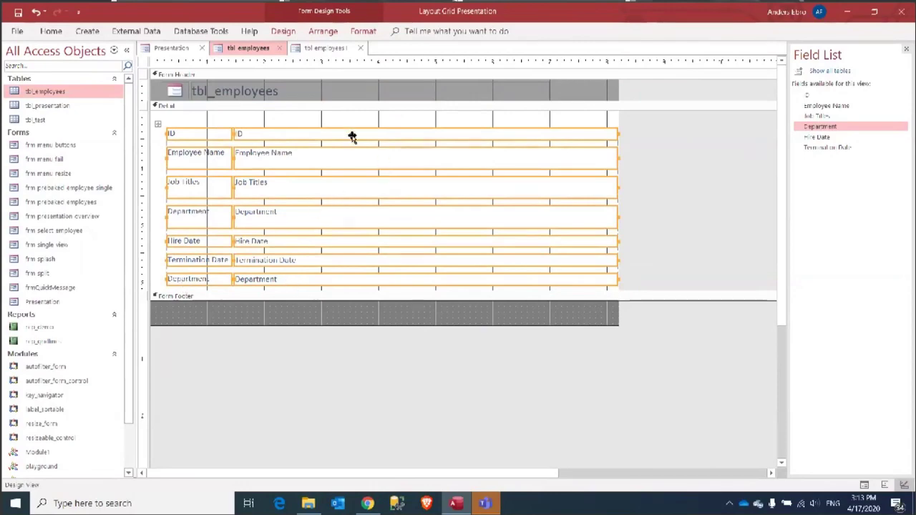
Step: Switch the multiple-items tbl_employees1 form to Design View and select the ID text box in its detail section
click(323, 51)
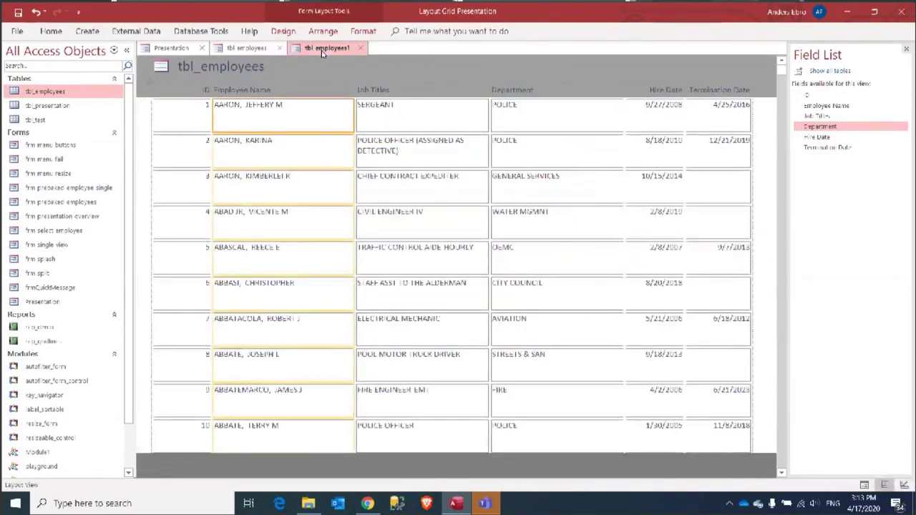
right_click(322, 53)
click(344, 133)
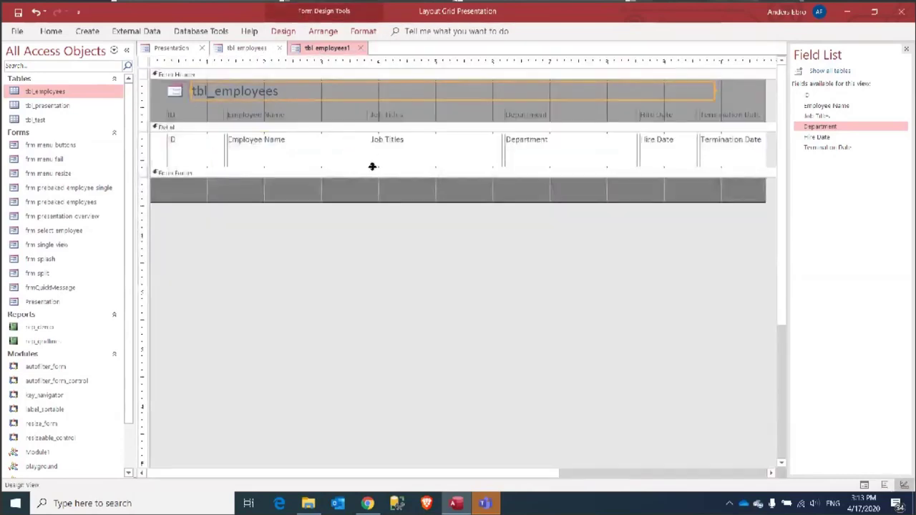
click(283, 31)
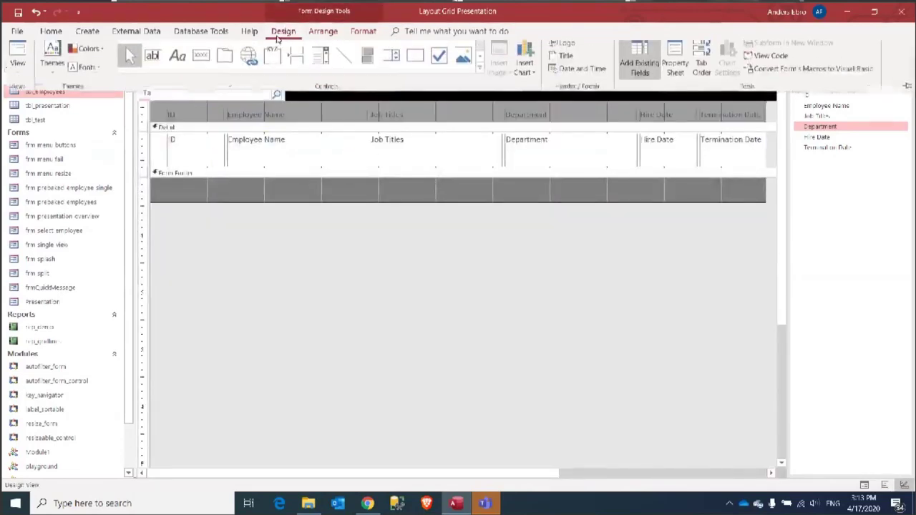
click(322, 31)
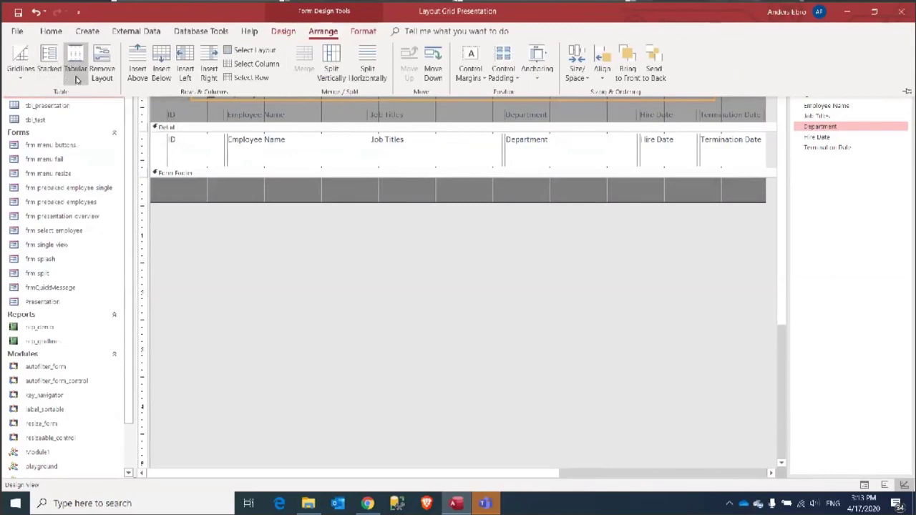
click(204, 153)
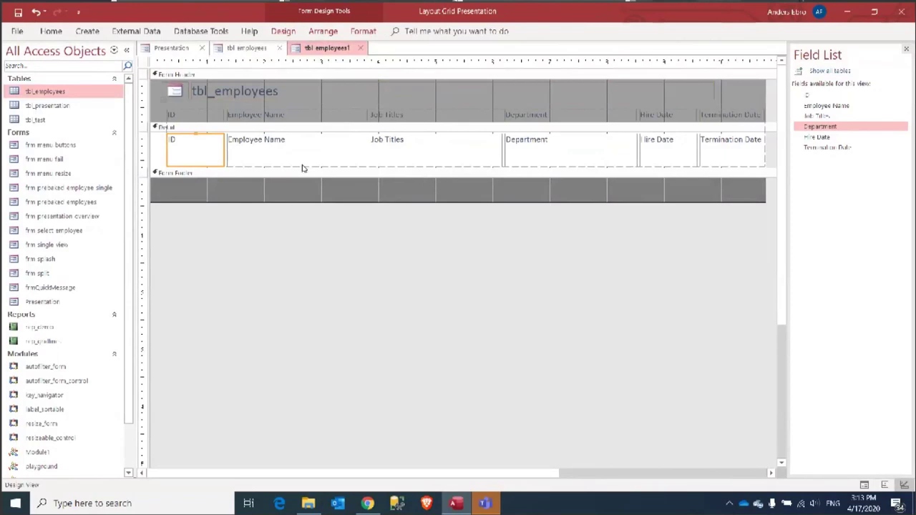
Step: Add the Department field after Termination Date at the end of the tabular layout
drag(443, 473, 607, 473)
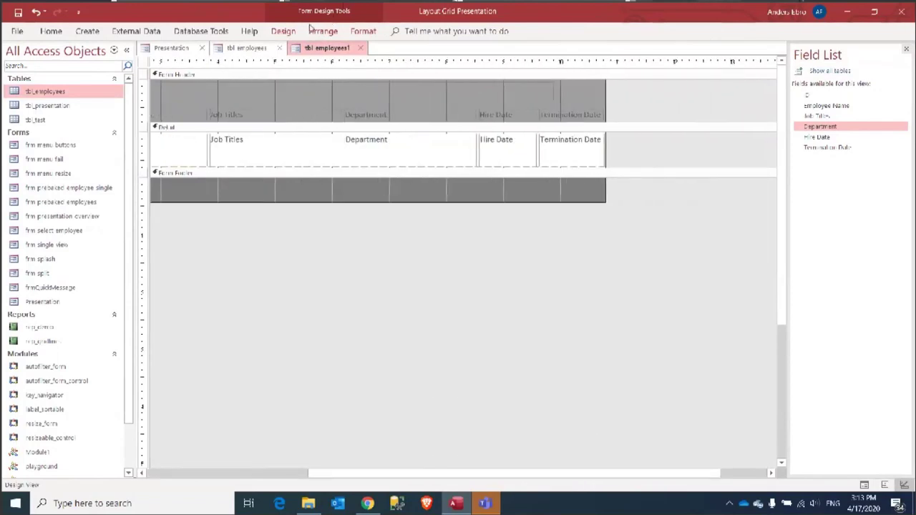
click(282, 31)
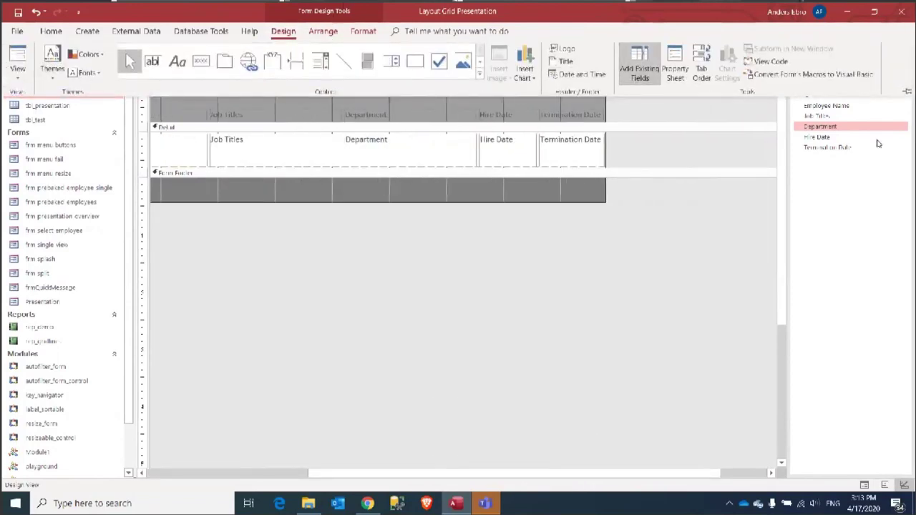
drag(819, 126, 605, 145)
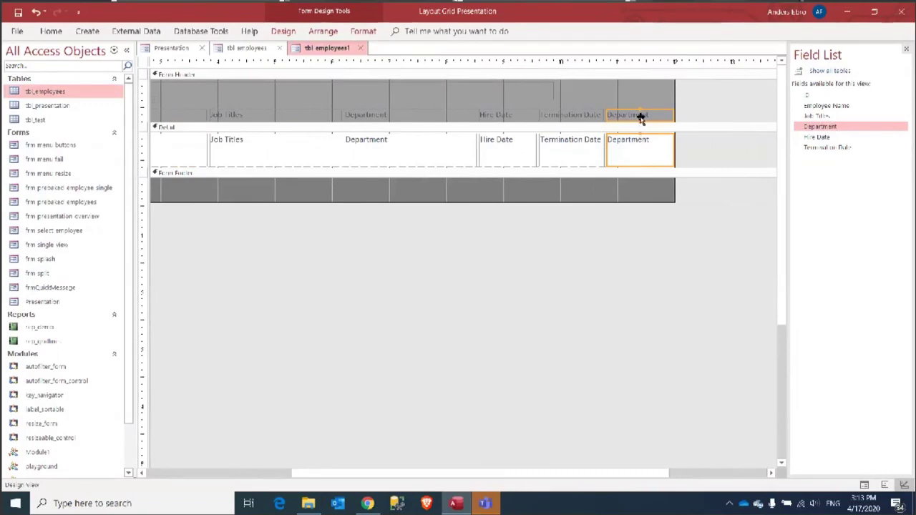
Step: Make the Detail section taller and place a standalone Department field in the empty area below the tabular layout
click(712, 178)
drag(712, 169, 714, 259)
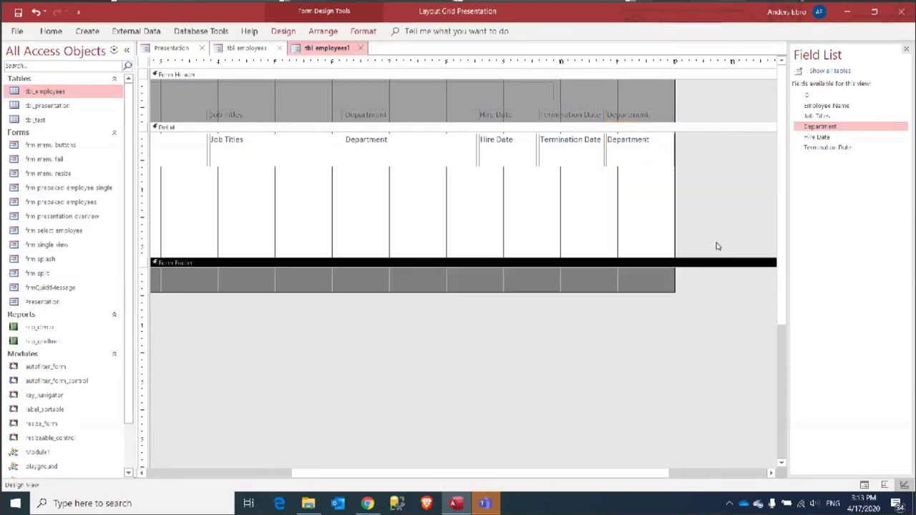
drag(808, 126, 469, 213)
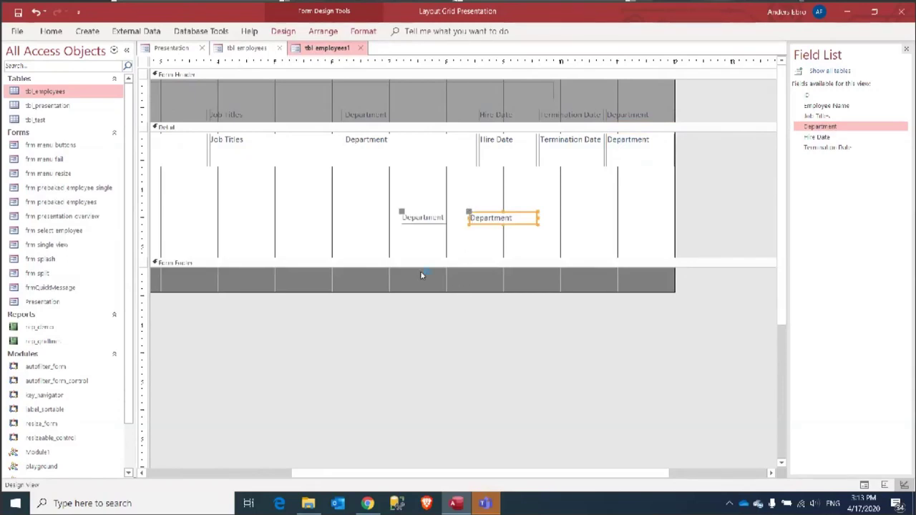
Step: Insert two Department columns between Job Titles and the original Department column, and place another standalone Department field overlapping the one below the layout
drag(812, 126, 345, 154)
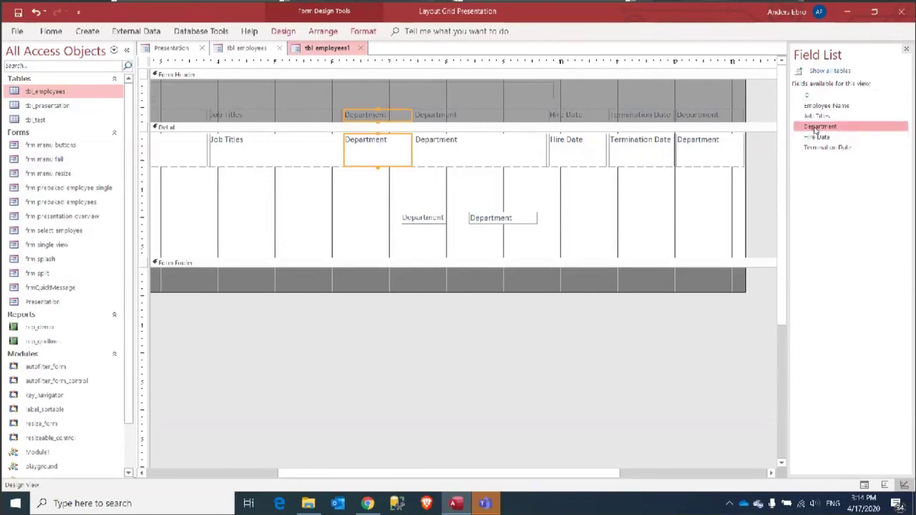
drag(556, 202, 515, 218)
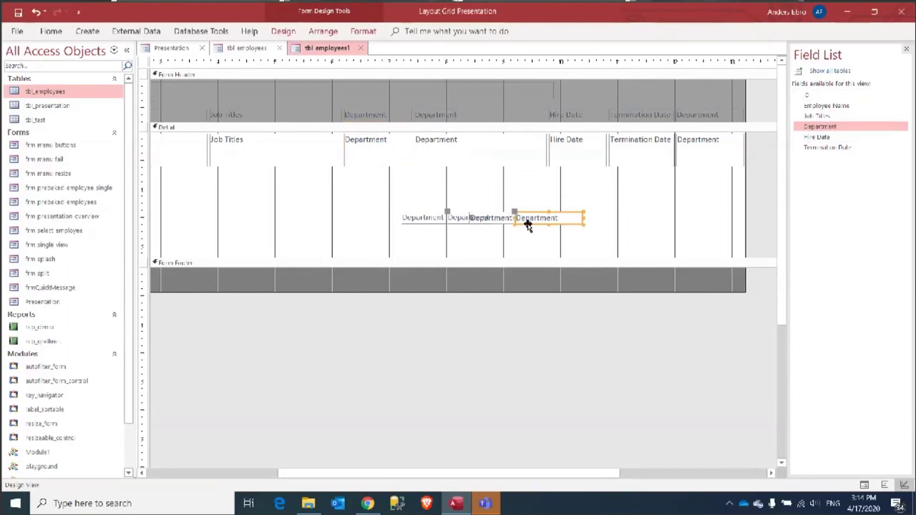
drag(819, 127, 415, 147)
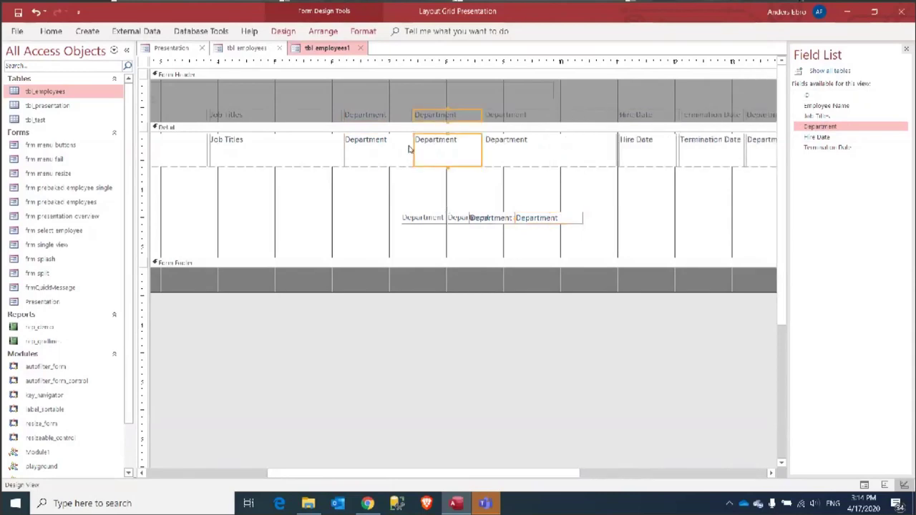
Step: Delete the two extra Department columns between Job Titles and the original Department column
drag(542, 189, 737, 106)
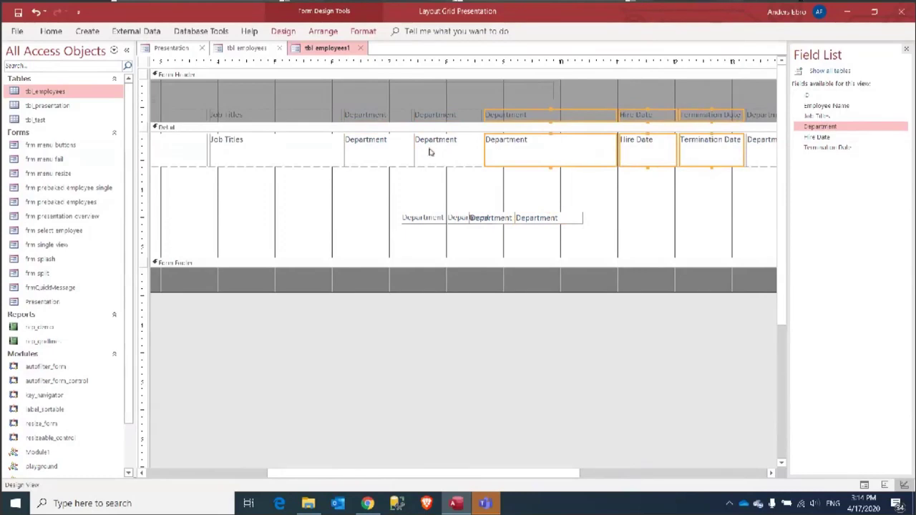
click(449, 157)
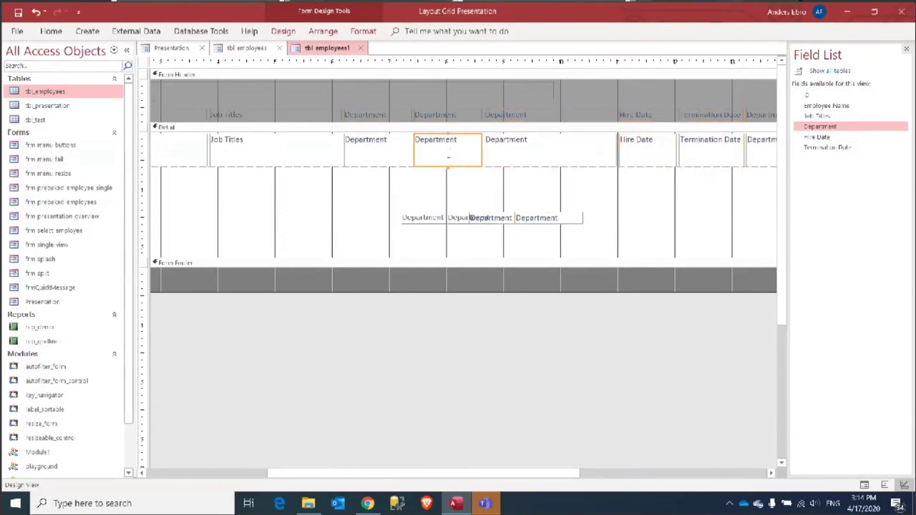
click(447, 115)
key(Delete)
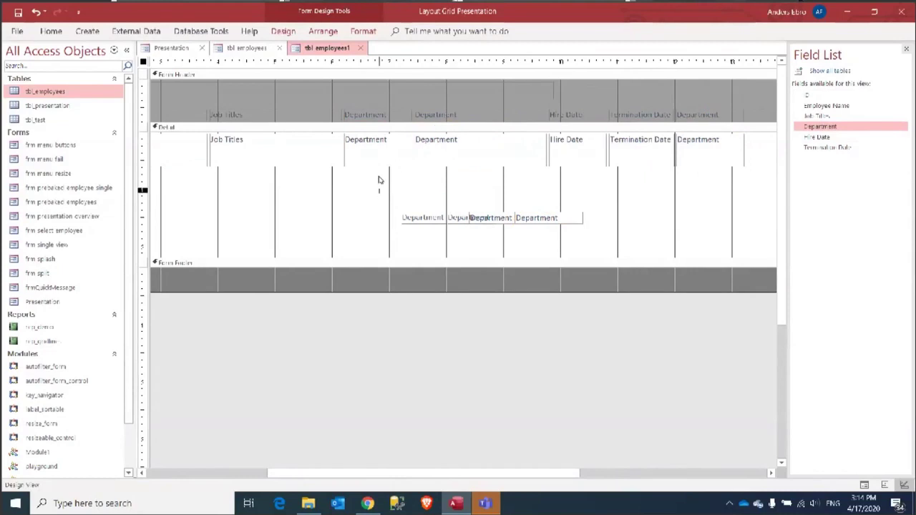
click(371, 112)
key(Delete)
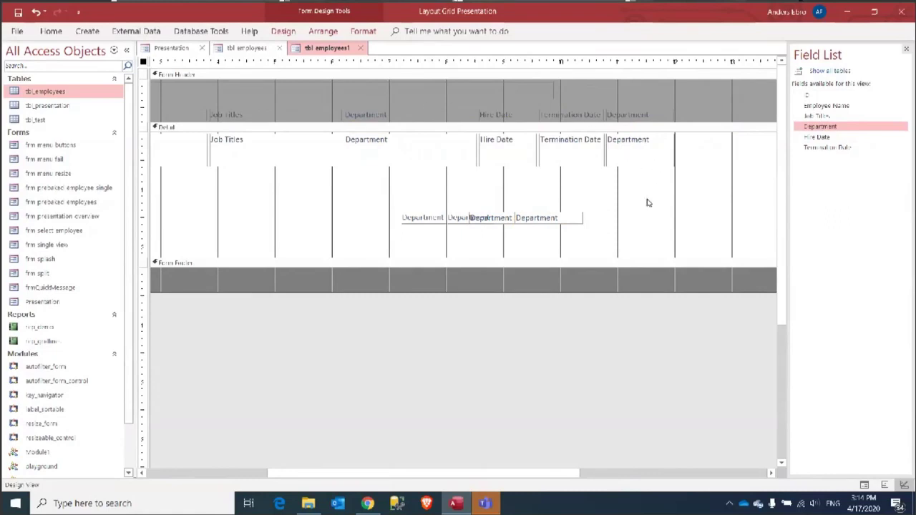
Step: Move the Department text box and its header label from the end of the tabular layout to directly after Job Titles
click(648, 154)
drag(636, 148, 343, 155)
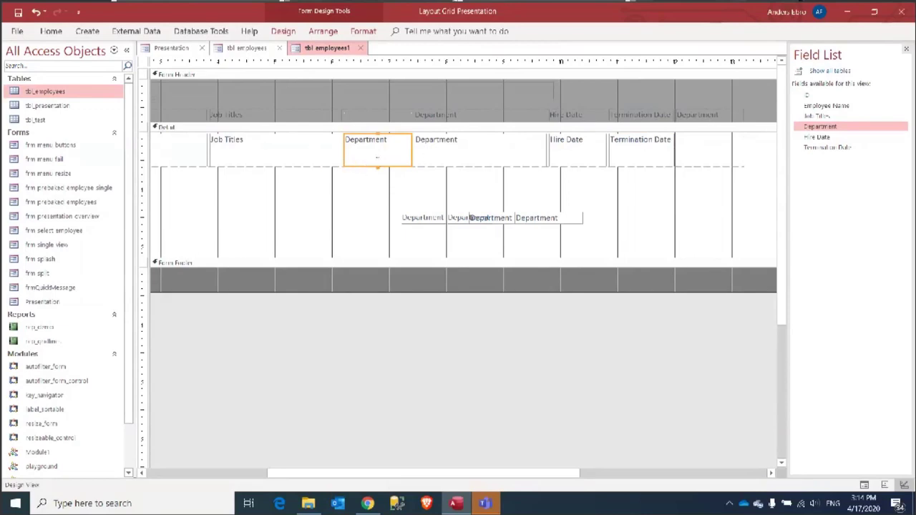
click(694, 114)
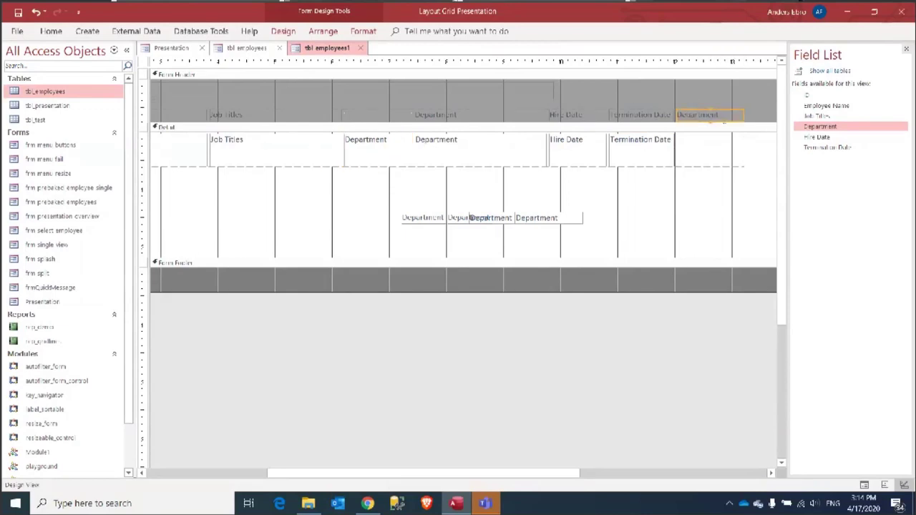
drag(722, 123, 390, 120)
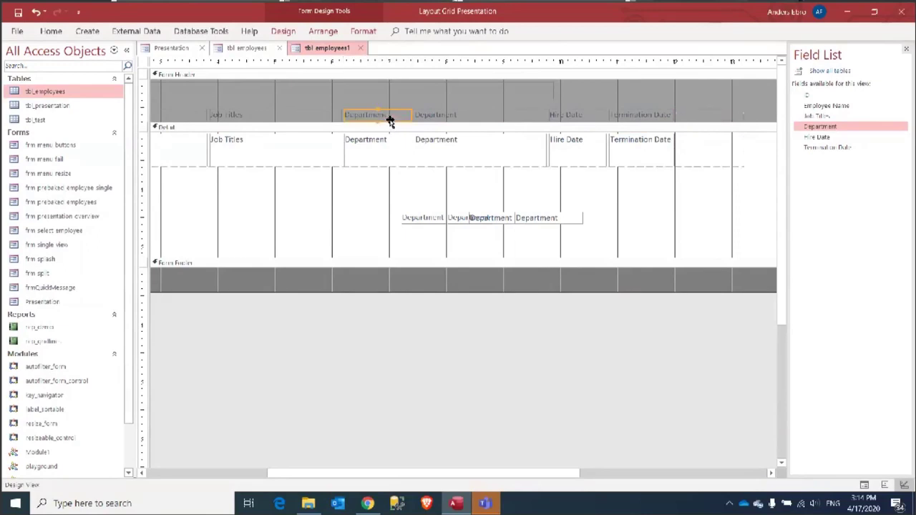
Step: Delete the empty column left after Termination Date at the end of the tabular layout
click(702, 116)
click(699, 154)
click(697, 118)
key(Delete)
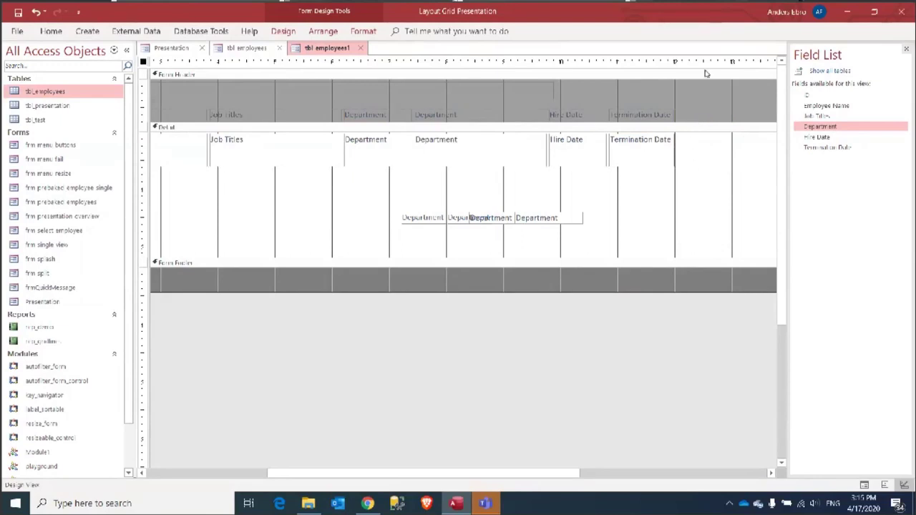
Step: Delete the Department label and text box directly after Job Titles, along with the empty column they leave
click(362, 118)
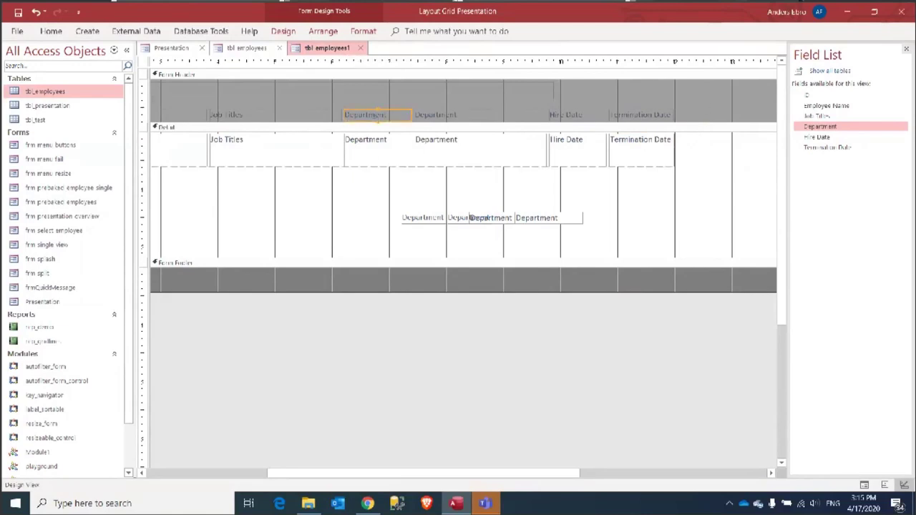
key(Delete)
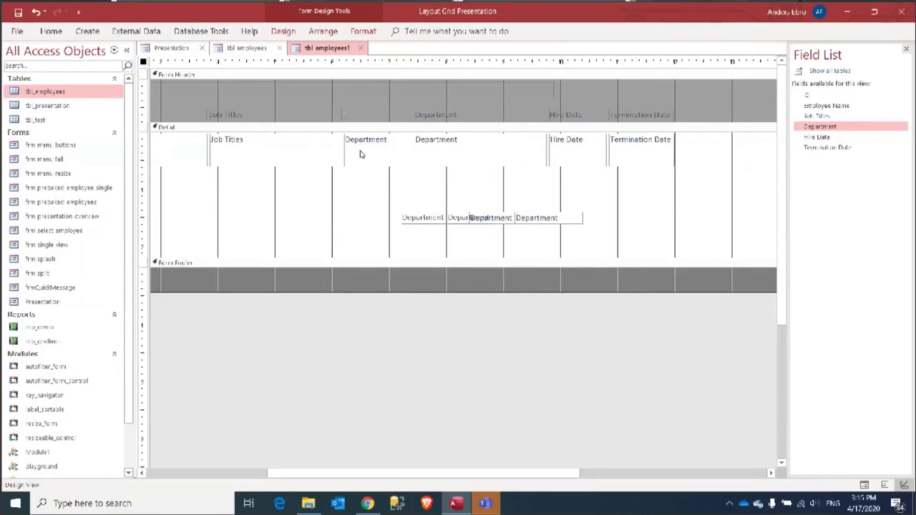
click(369, 151)
key(Delete)
click(384, 153)
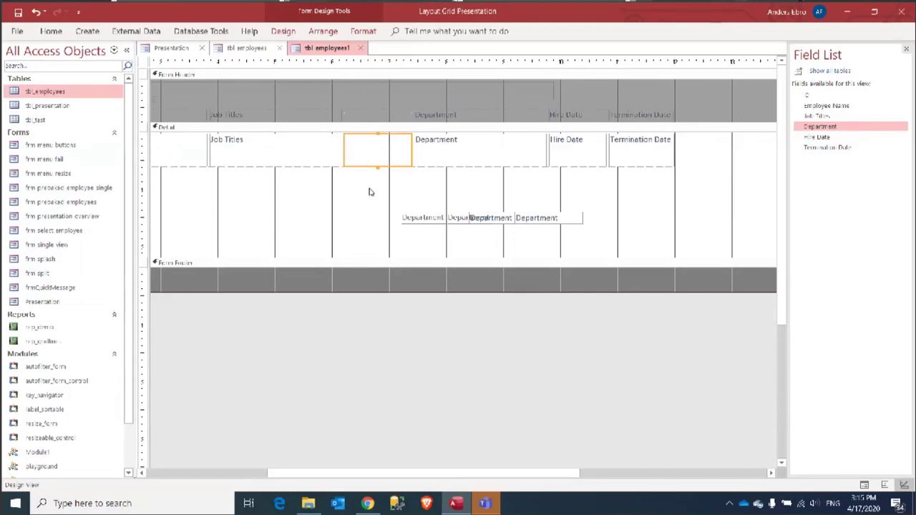
key(Delete)
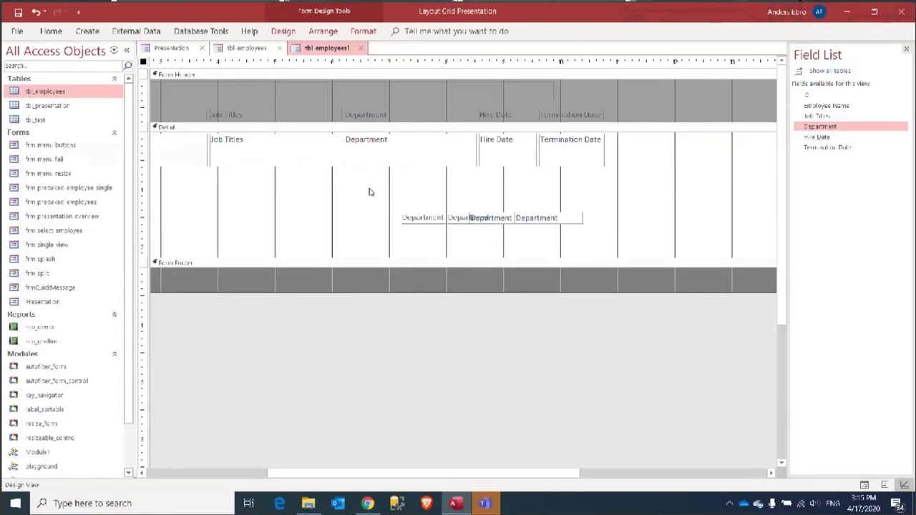
Step: Delete the standalone Department fields below the layout and shrink the Detail section to fit the tabular row
drag(375, 203, 544, 240)
key(Delete)
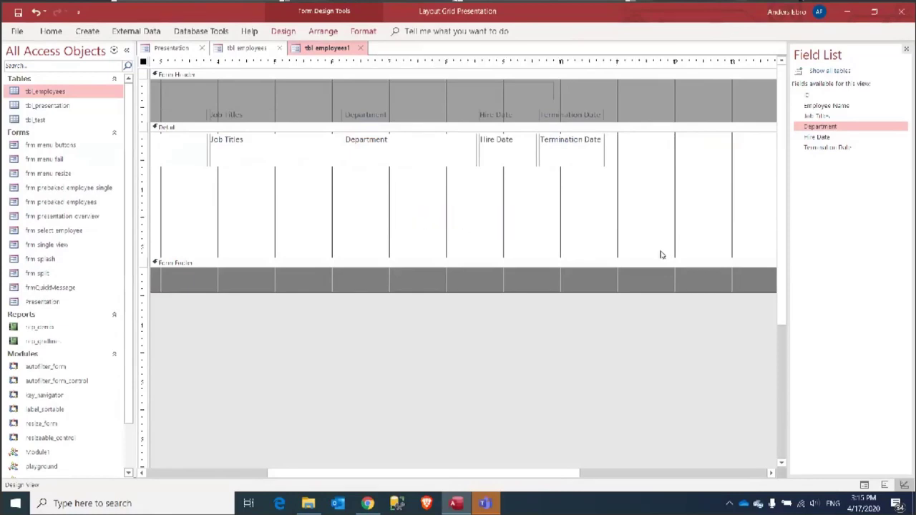
drag(654, 258, 655, 169)
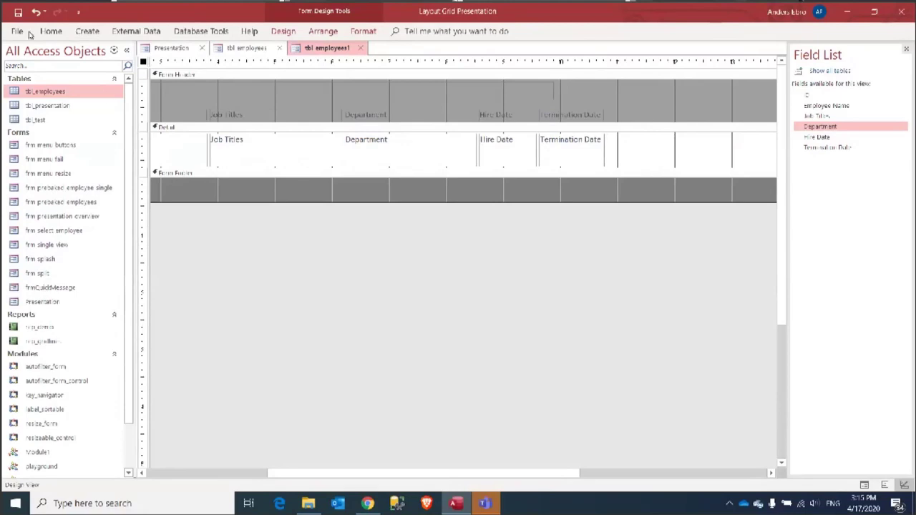
Step: Review the layout types slide in the presentation and return to the tbl_employees1 form
click(172, 48)
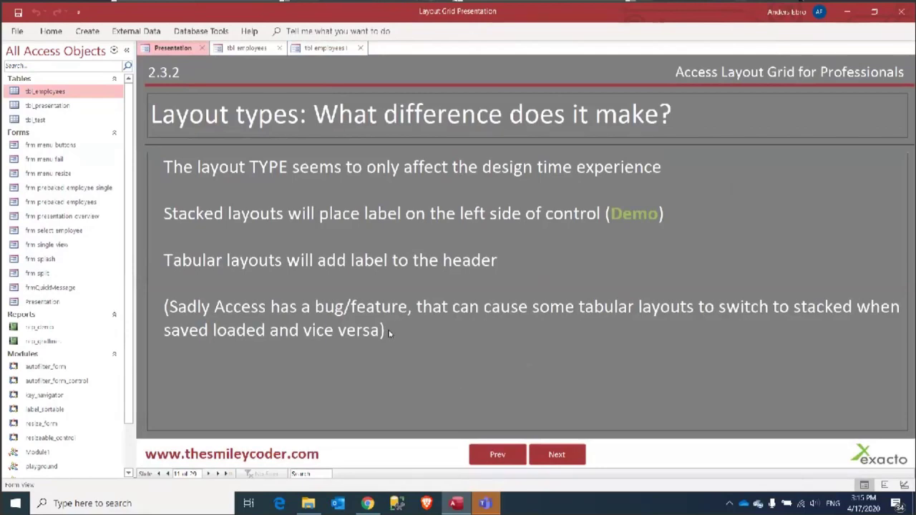
click(297, 48)
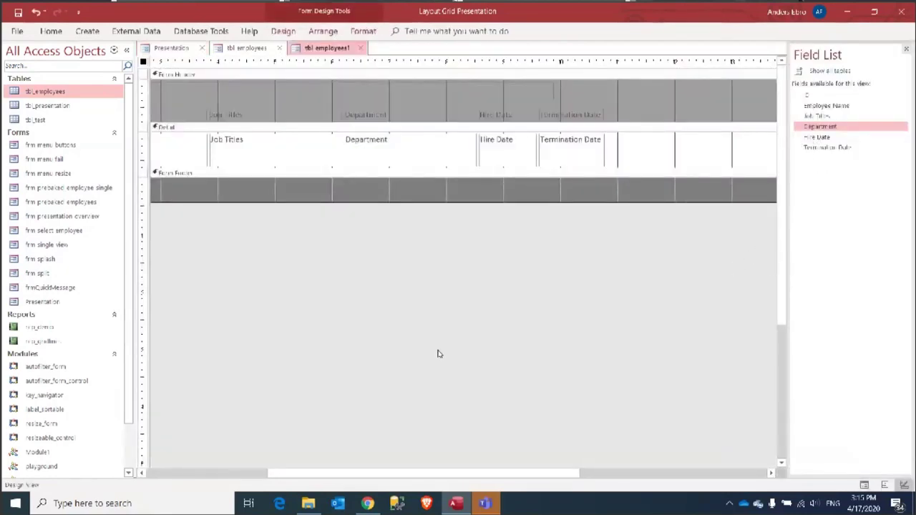
Step: Try adding the Department field above the original Department column and then right after Job Titles, deleting the added controls each time
drag(814, 127, 381, 135)
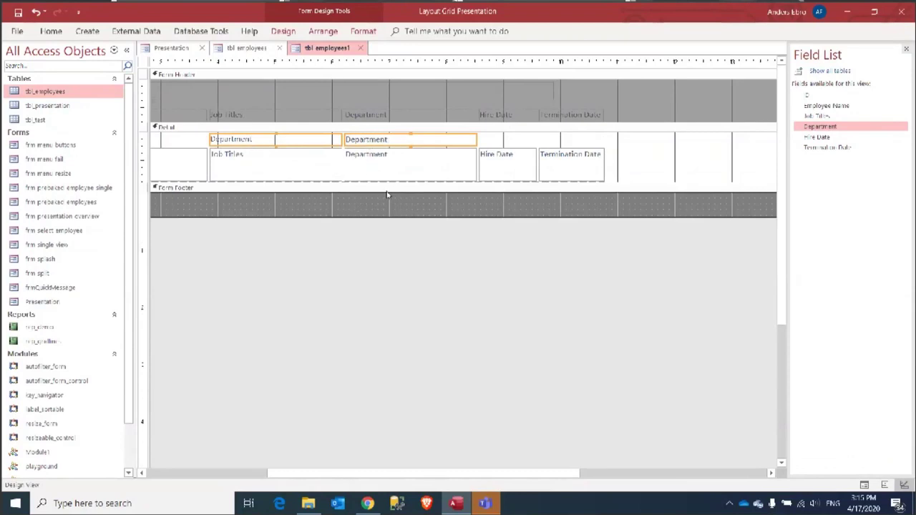
key(Delete)
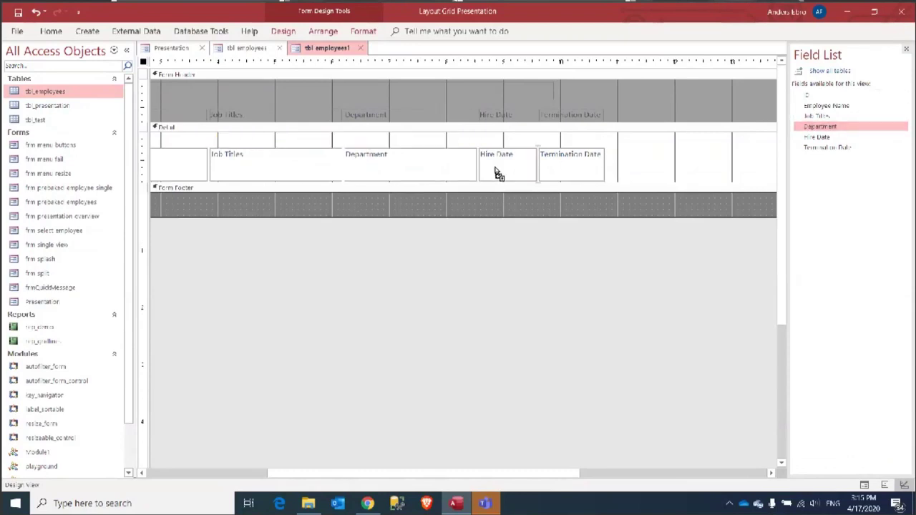
drag(497, 174, 348, 178)
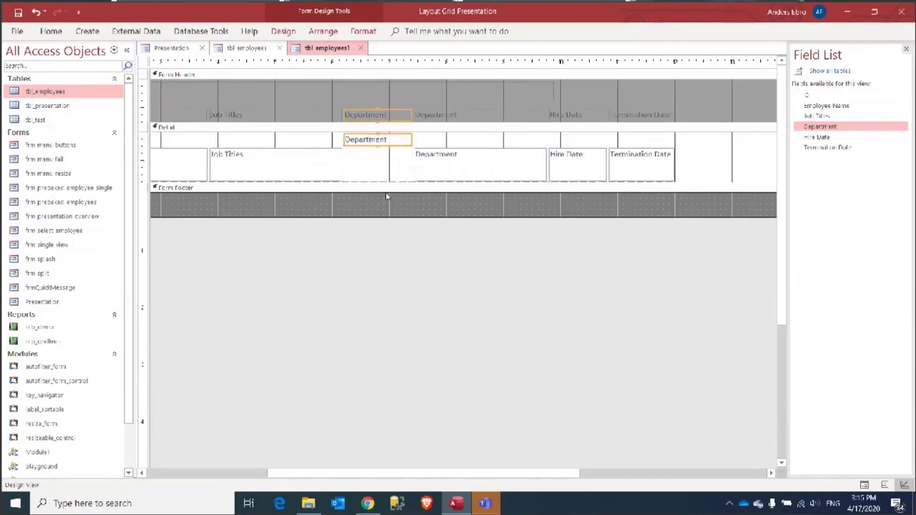
key(Delete)
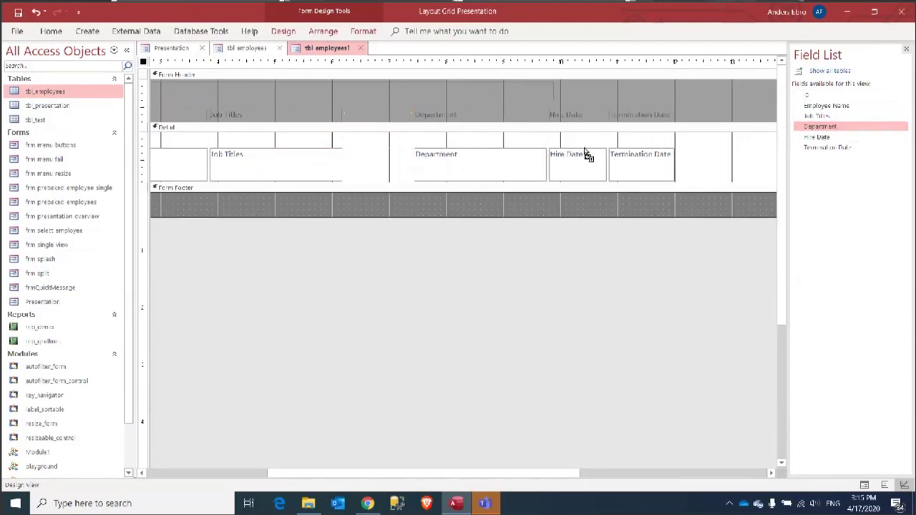
Step: Try the Department field above the original Department column again, then delete it and the empty row in the Detail section
drag(586, 155, 465, 143)
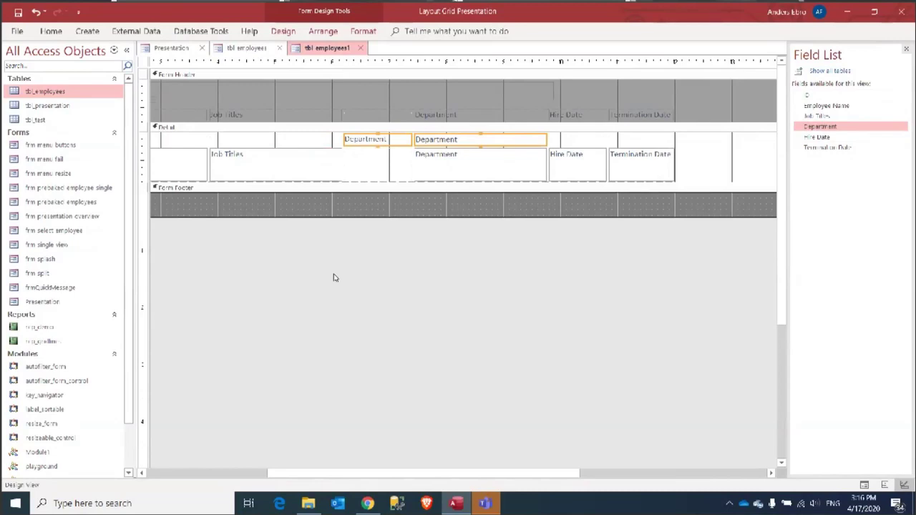
key(Delete)
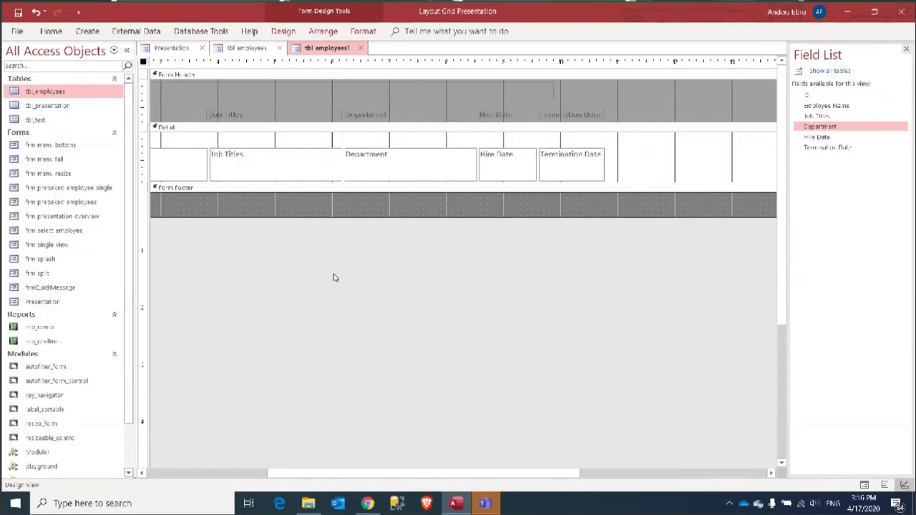
click(418, 138)
key(Delete)
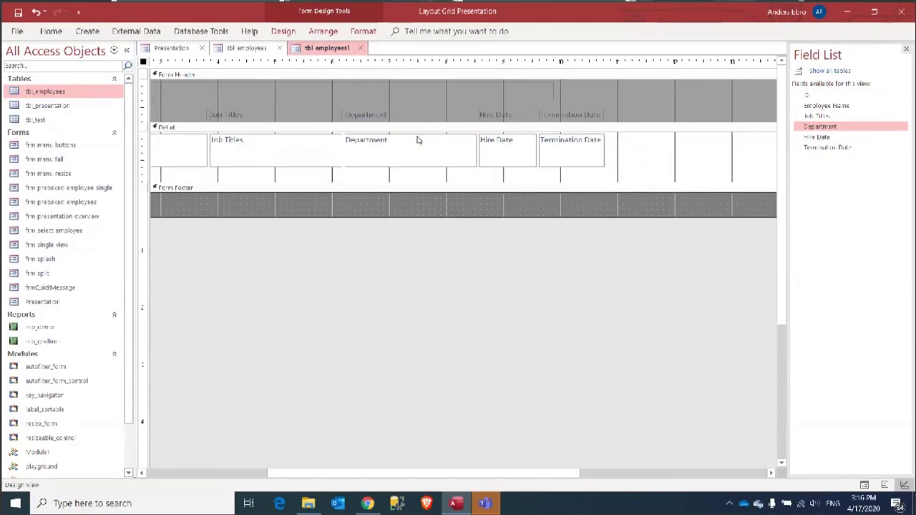
Step: Go through the presentation slides from the layout types slide to "Why not?" (2.4.3)
click(172, 49)
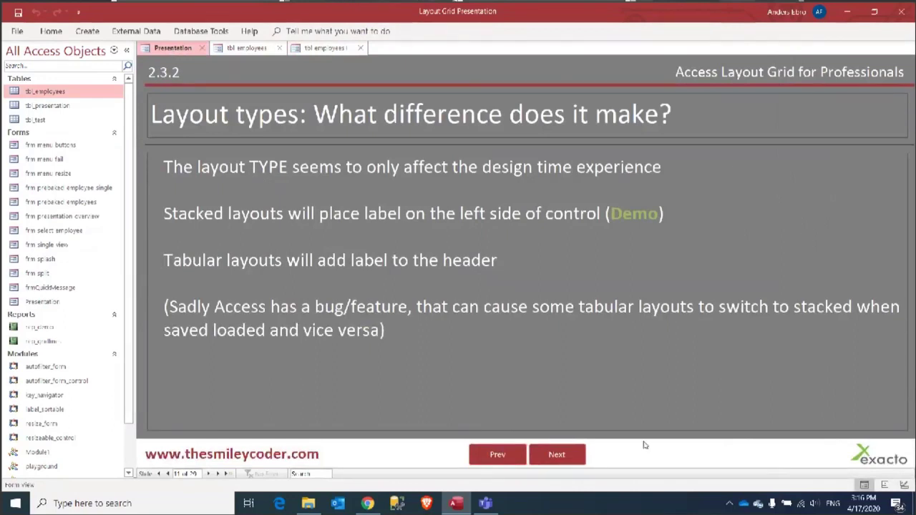
click(556, 455)
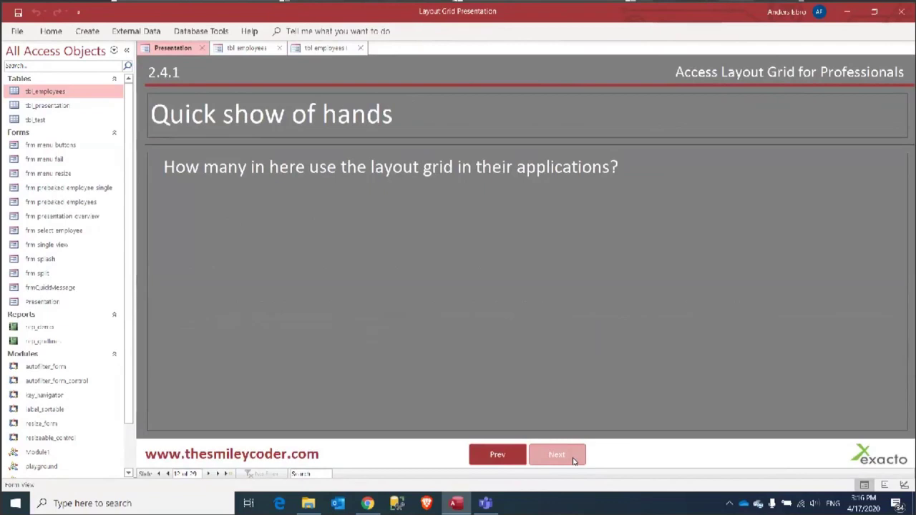
click(573, 460)
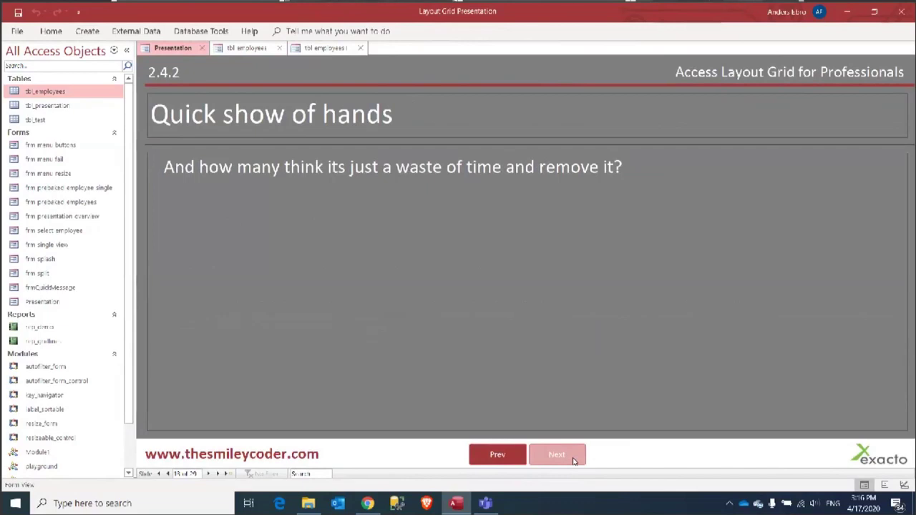
click(573, 461)
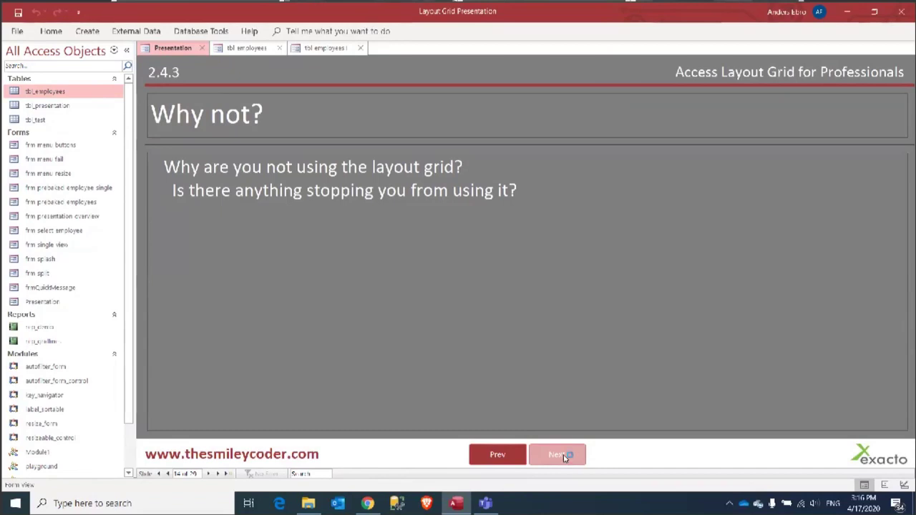
Step: Switch to the tbl_employees form and select only the Hire Date text box in its stacked layout
click(247, 48)
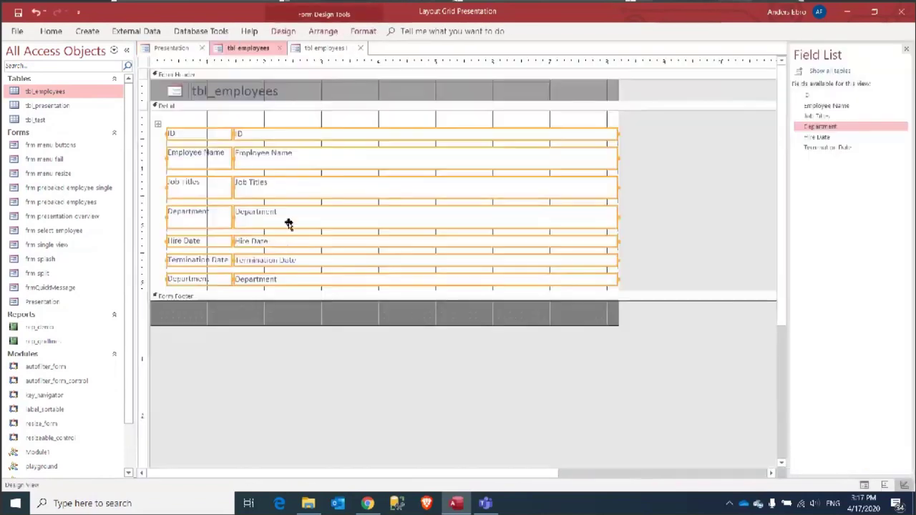
click(369, 229)
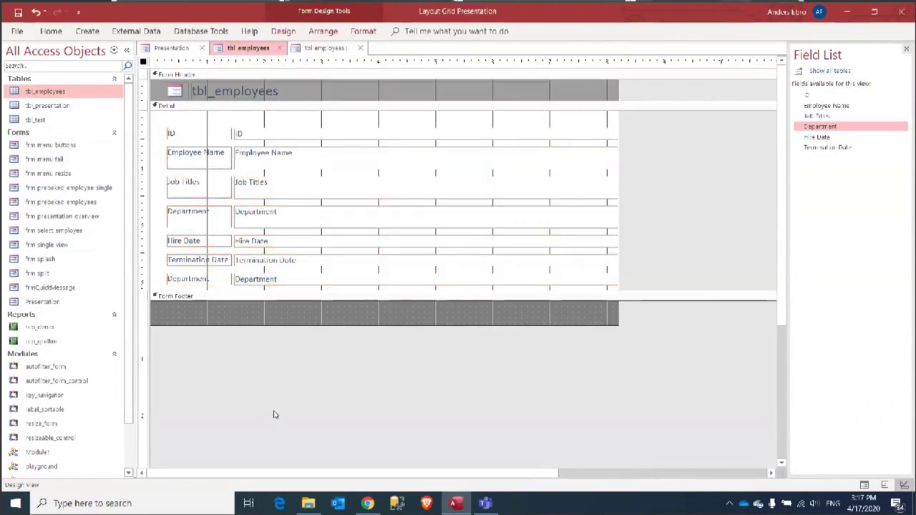
click(284, 242)
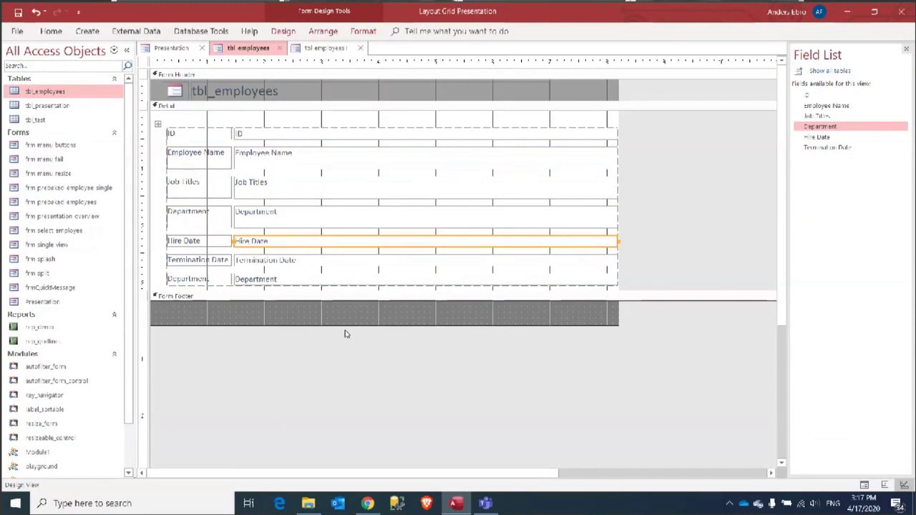
Step: Narrow and widen the stacked layout's text box column twice through the Hire Date box, ending just past 7 on the horizontal ruler
key(shift+Left)
key(shift+Left)
key(shift+Left)
key(shift+Left)
key(shift+Left)
key(shift+Left)
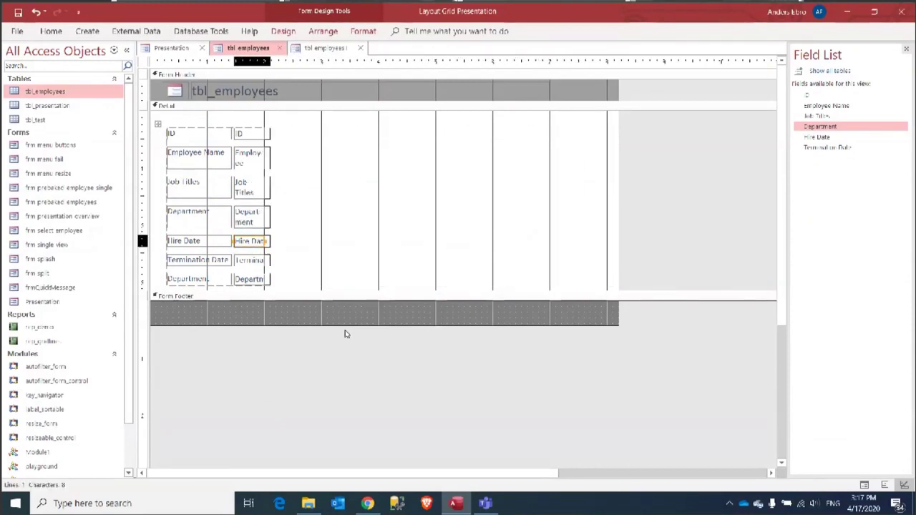
key(shift+Right)
key(shift+Right)
key(shift+Right)
key(shift+Right)
key(shift+Right)
key(shift+Right)
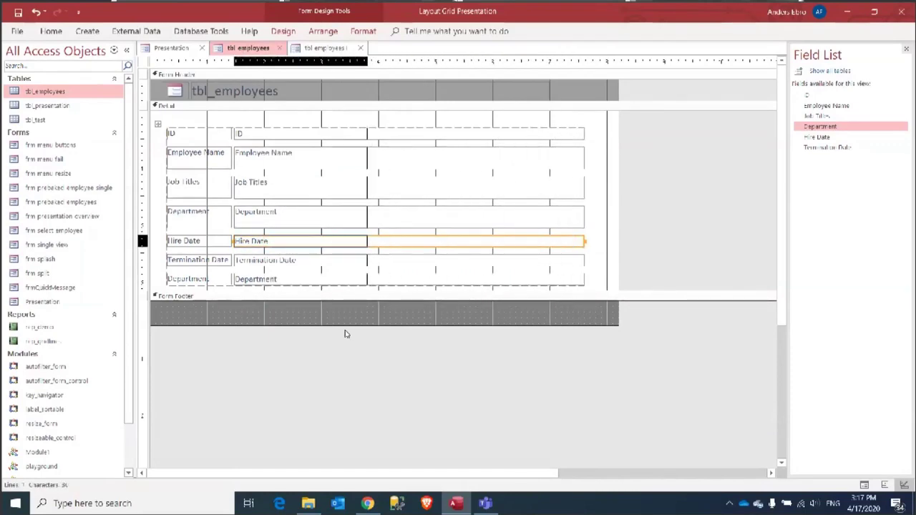
key(shift+Left)
key(shift+Left)
key(shift+Left)
key(shift+Left)
key(shift+Left)
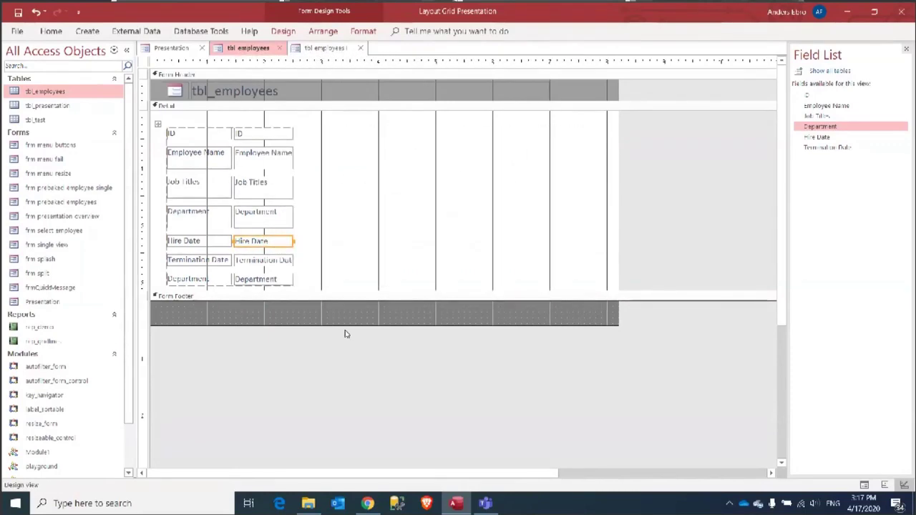
key(shift+Right)
key(shift+Right)
key(shift+Right)
key(shift+Right)
key(shift+Right)
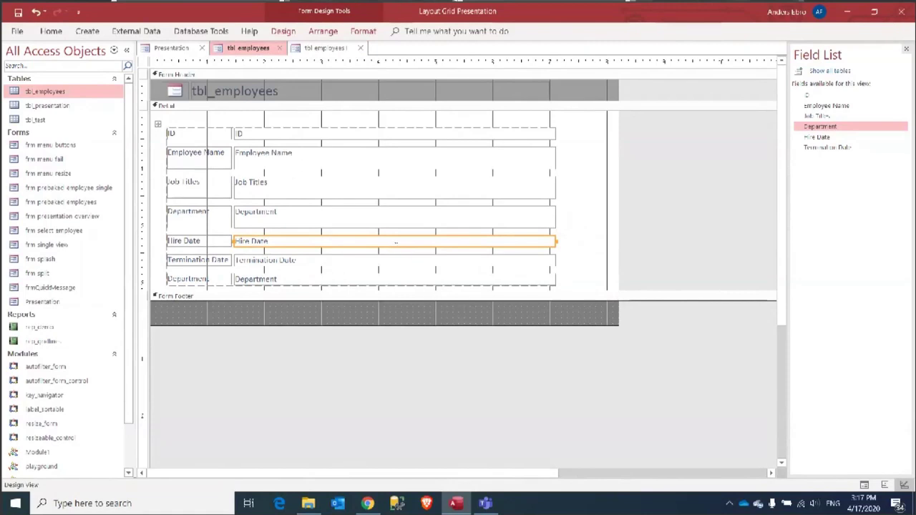
Step: Split the Hire Date text box horizontally into two layout cells and select the new empty cell beside it
right_click(396, 242)
mouse_move(427, 247)
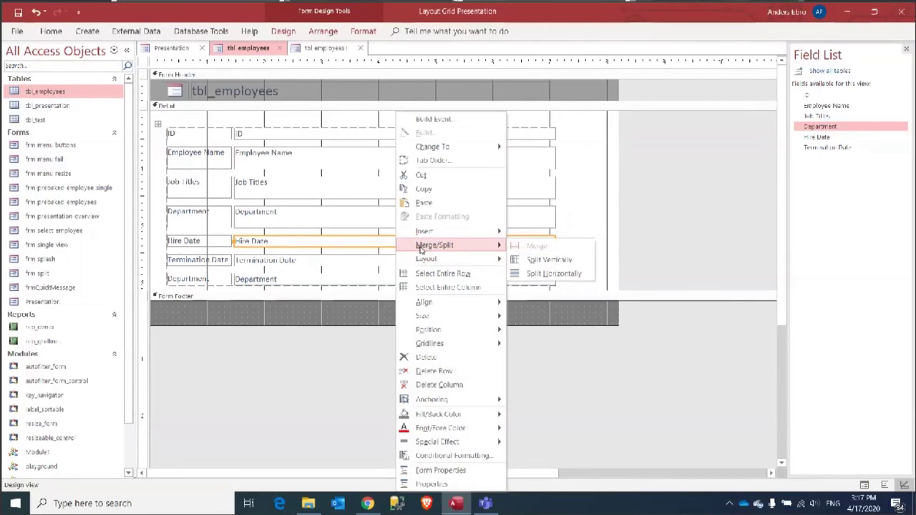
click(548, 276)
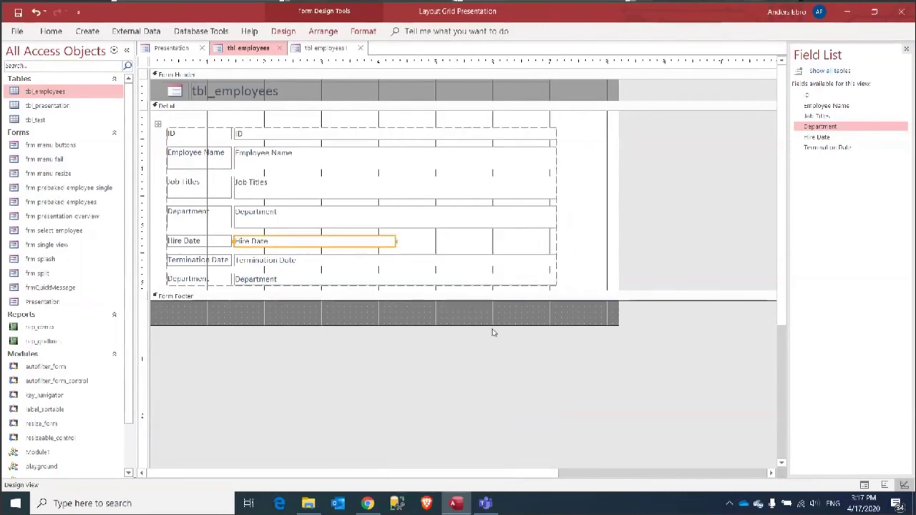
click(469, 242)
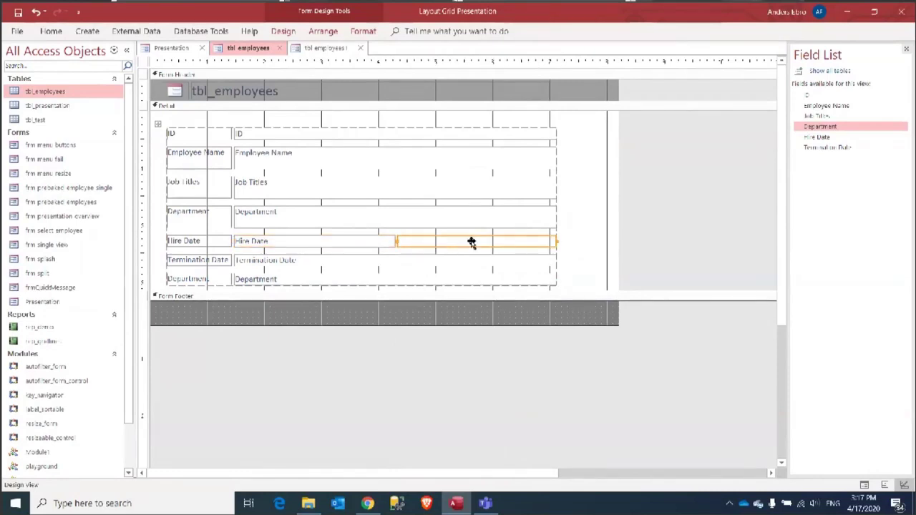
Step: Narrow the Hire Date text box to end just short of 3 on the horizontal ruler
click(377, 246)
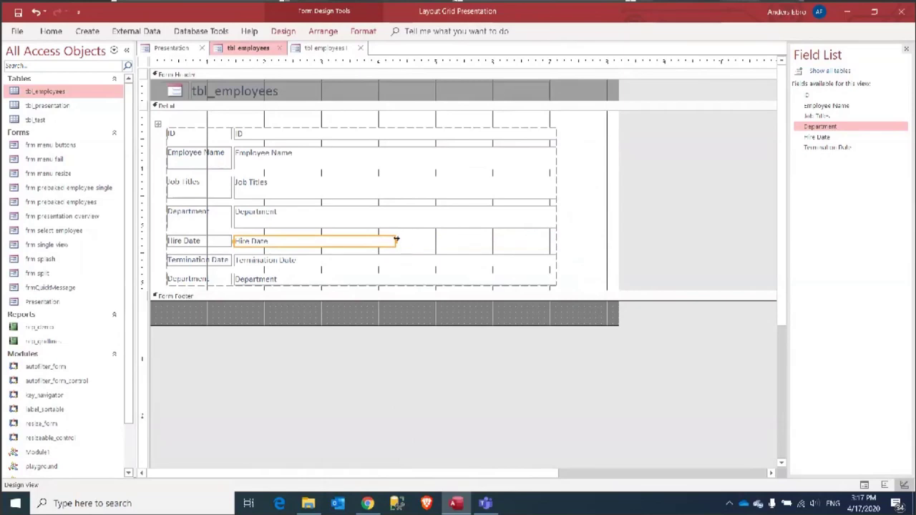
double_click(396, 242)
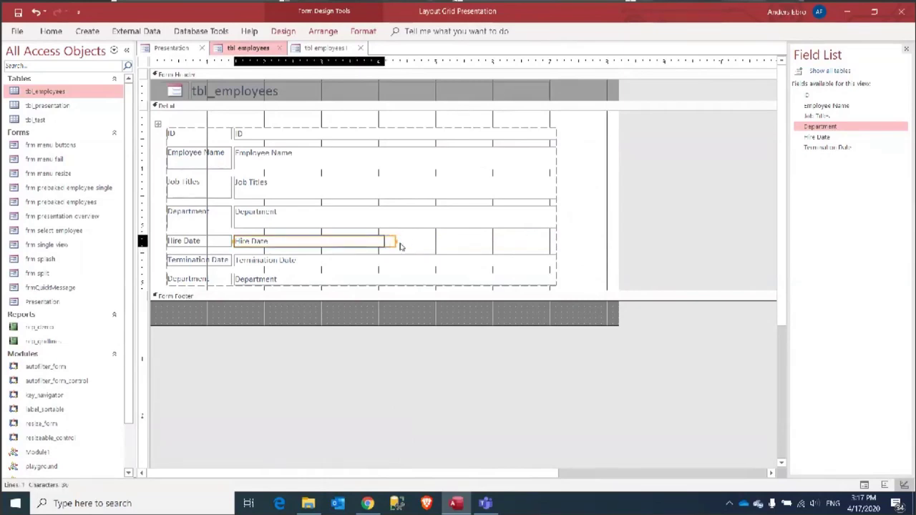
double_click(401, 247)
Step: Widen the text box column through the Job Titles box to just past 7 on the horizontal ruler
click(429, 189)
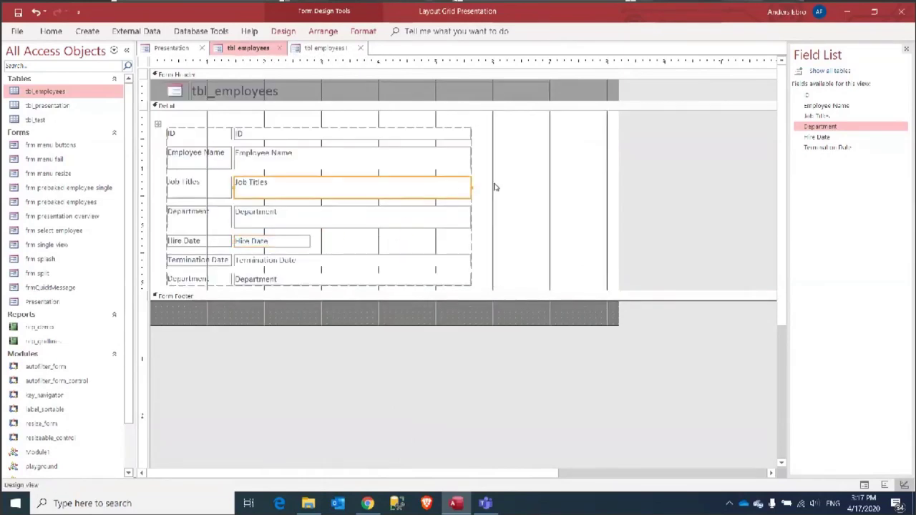
key(shift+Right)
key(shift+Right)
key(shift+Right)
key(shift+Right)
key(shift+Right)
key(shift+Right)
key(shift+Right)
key(shift+Right)
key(shift+Right)
key(shift+Right)
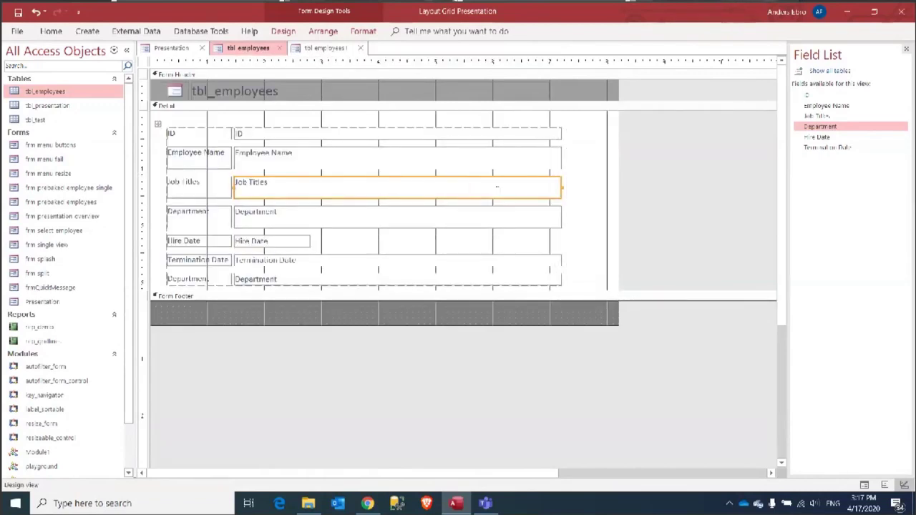
Step: Split the Termination Date text box horizontally into two layout cells
click(375, 264)
right_click(376, 263)
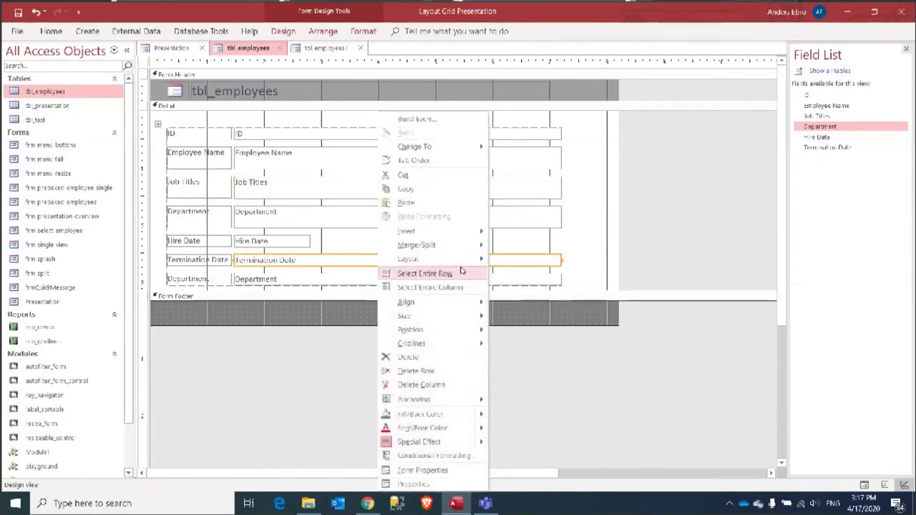
mouse_move(455, 249)
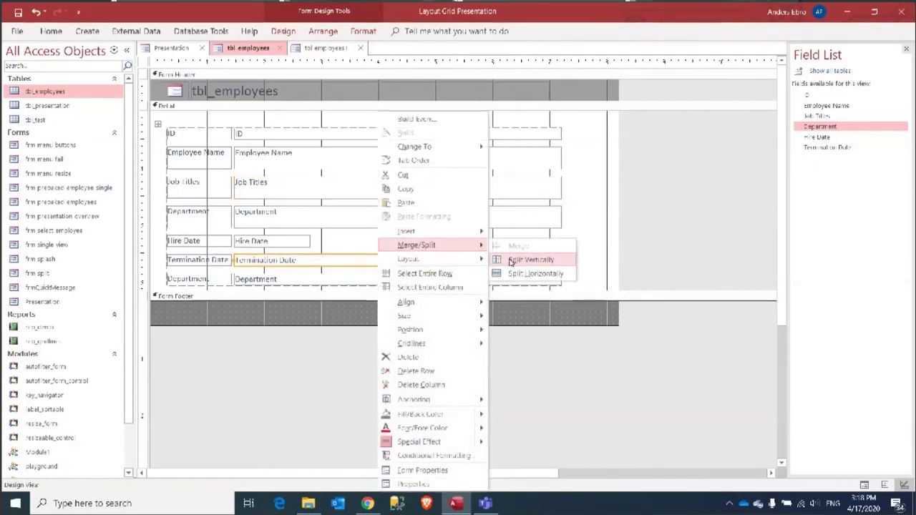
click(533, 274)
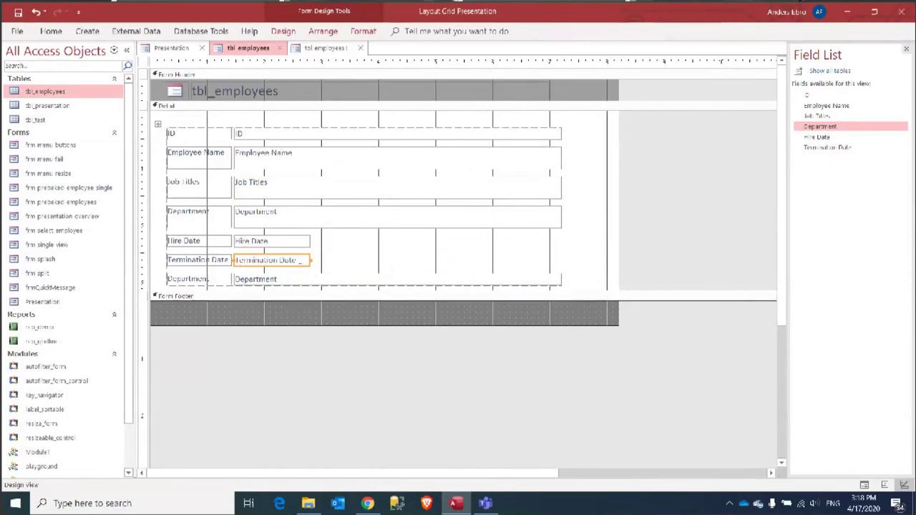
Step: Select the label column, the text box column and the ID text box in turn to examine the layout's column structure
click(195, 126)
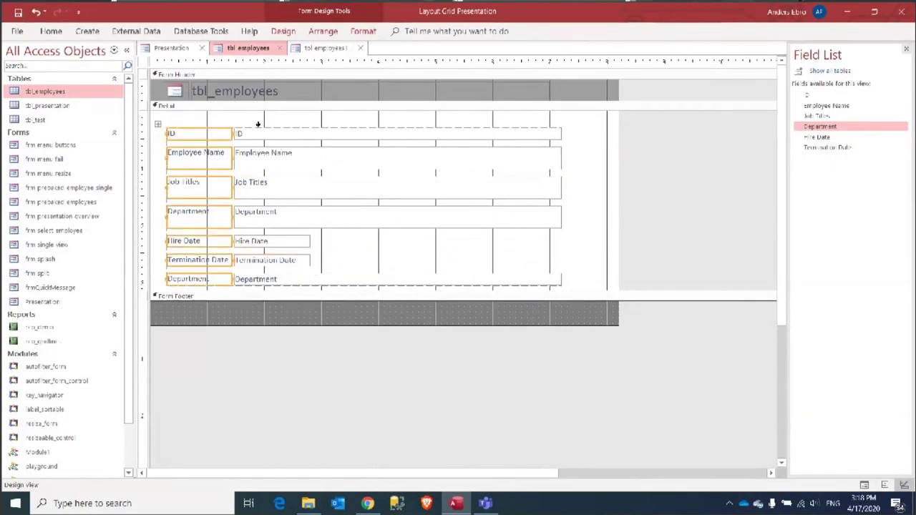
click(265, 126)
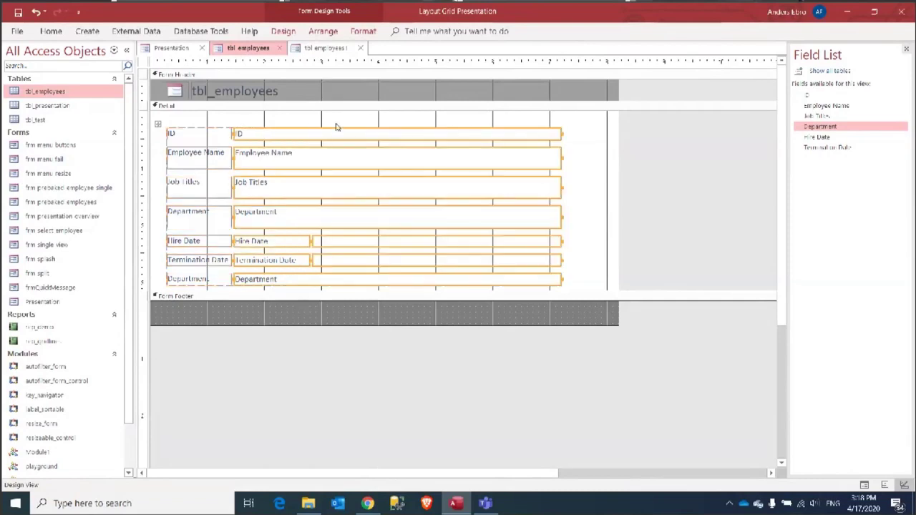
click(615, 204)
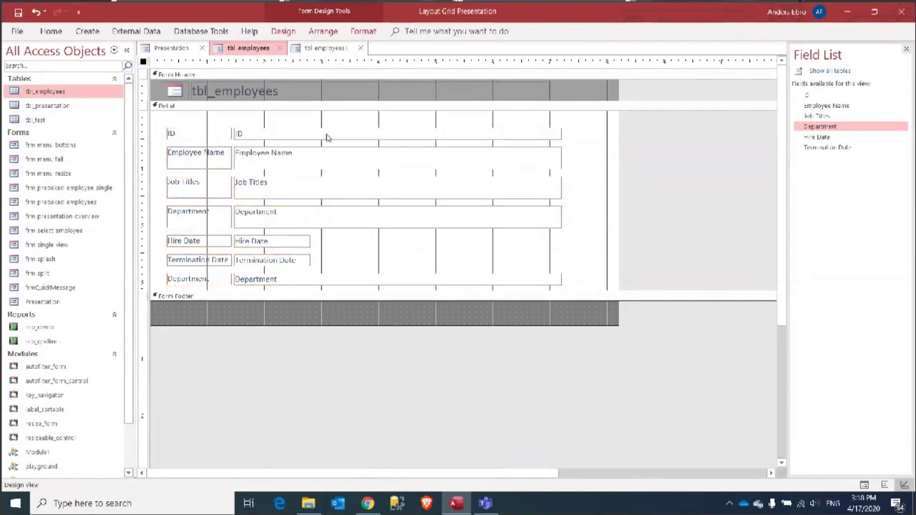
click(294, 137)
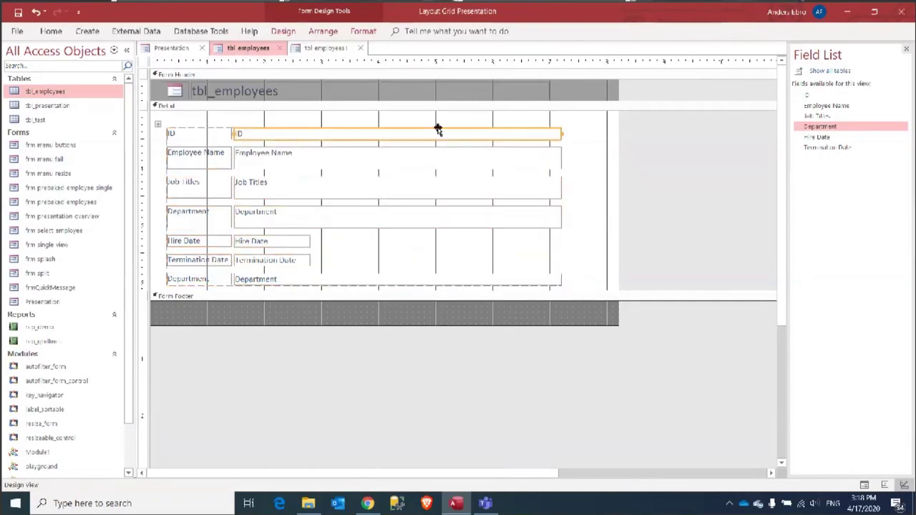
Step: Check the Hire Date box, and narrow the text box column through the Job Titles box to between 6 and 7 on the ruler
click(279, 244)
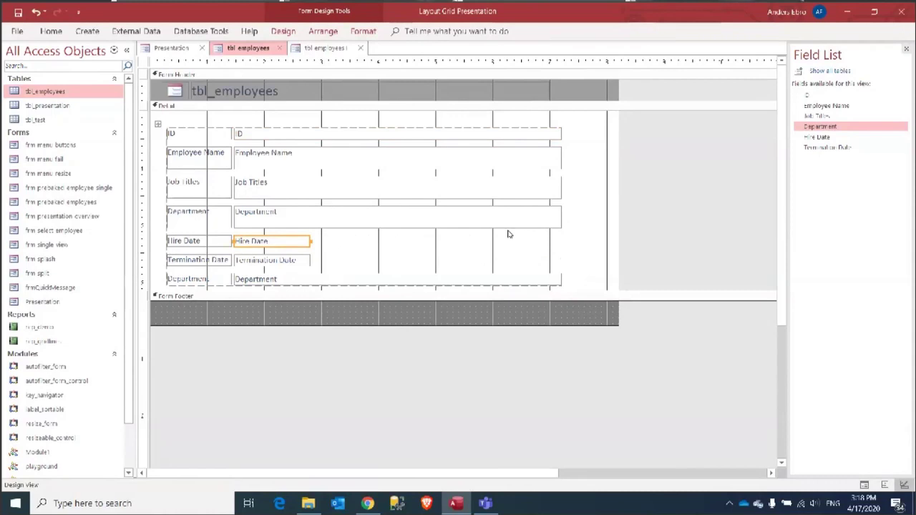
click(435, 198)
drag(561, 187, 533, 188)
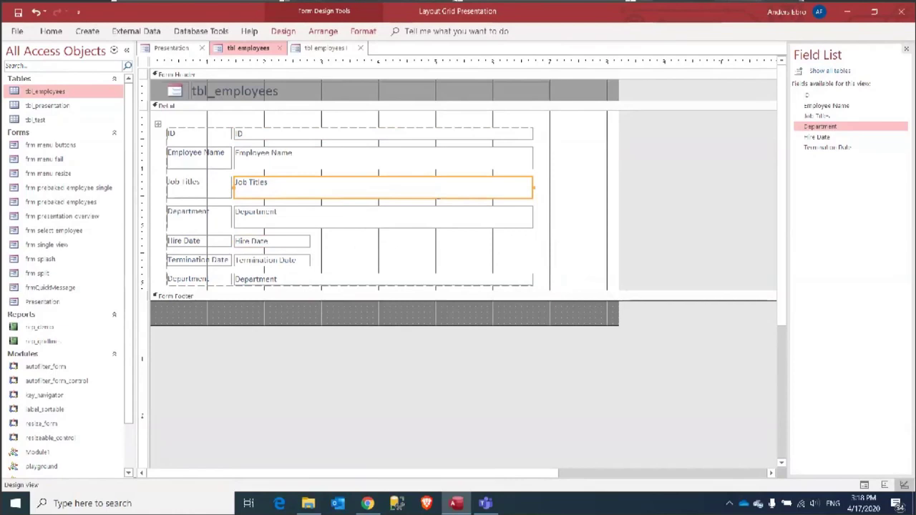
Step: Inspect the label column, the ID label, the Job Titles box and the empty cell beside Hire Date by selecting each
click(190, 128)
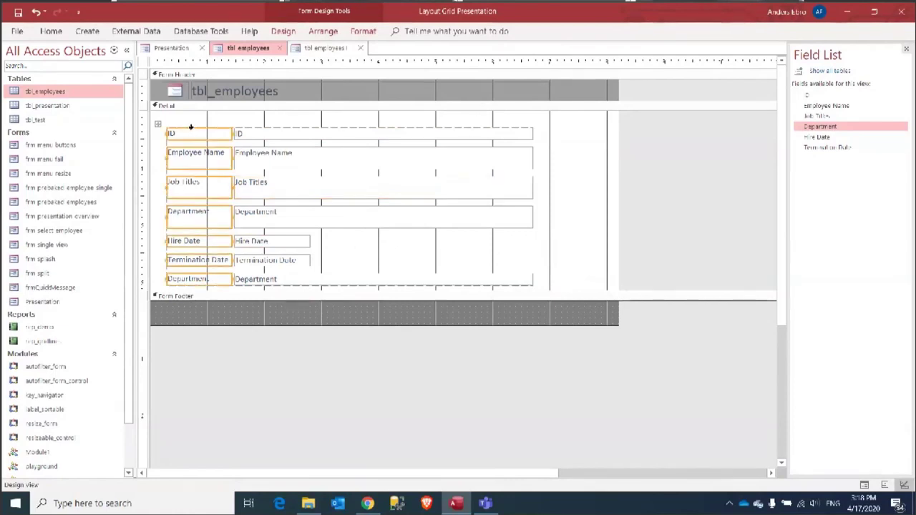
click(189, 130)
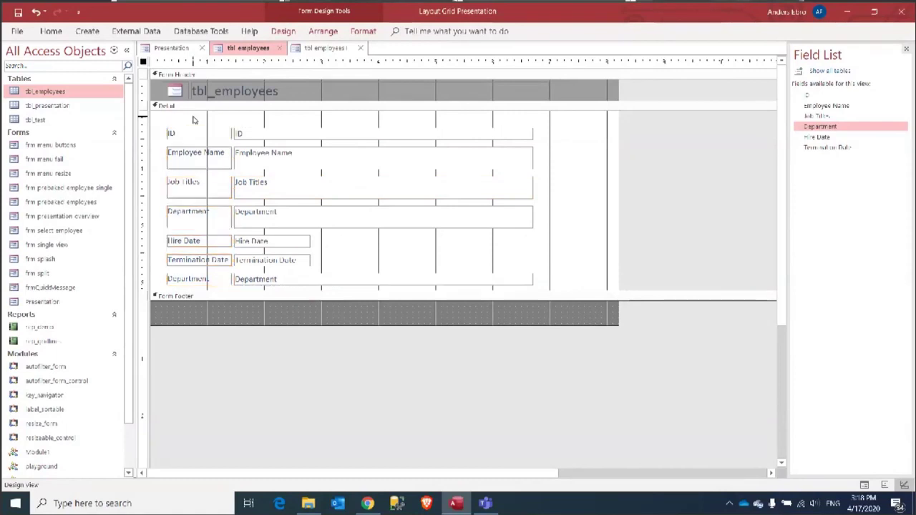
click(191, 136)
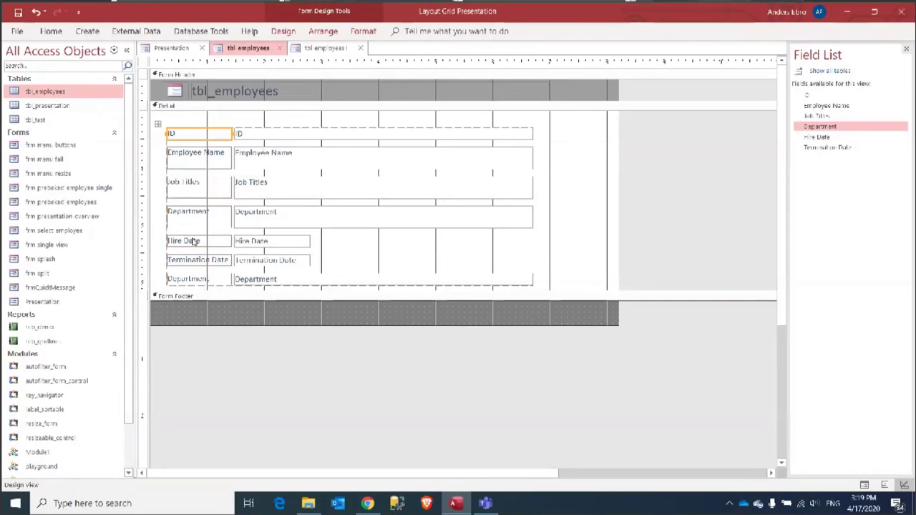
click(408, 182)
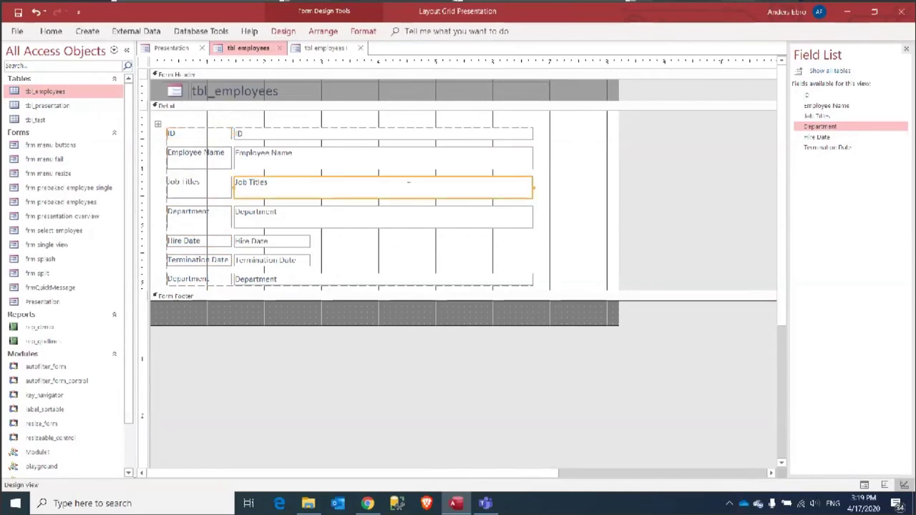
click(397, 401)
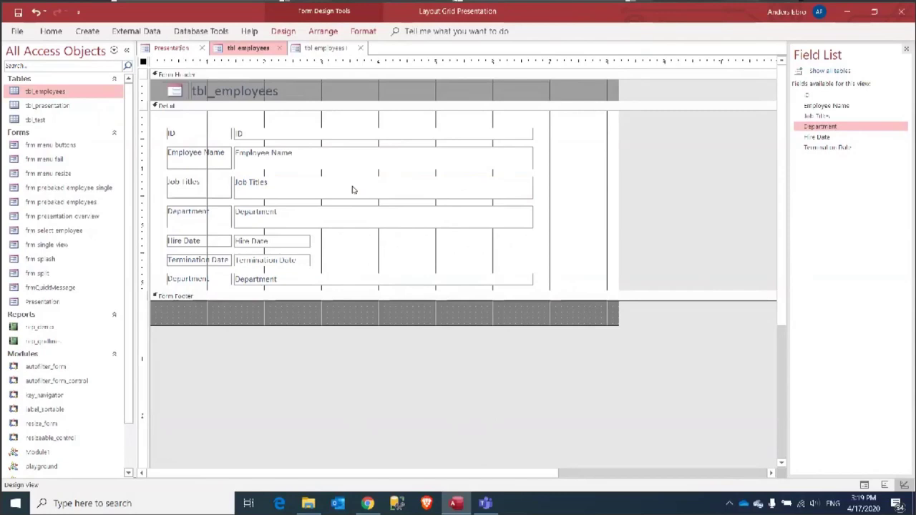
click(398, 241)
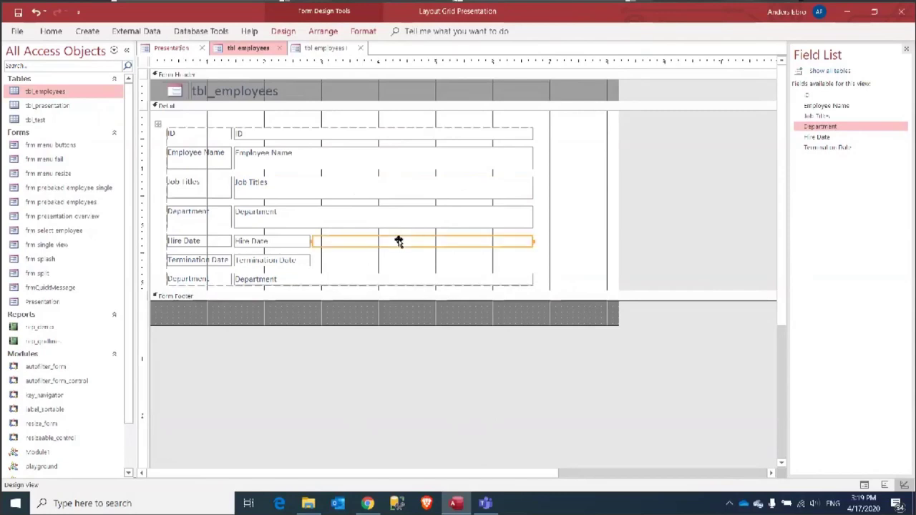
Step: Return to the presentation and advance it to the "Design time assistance" slide (3.1)
click(172, 48)
key(Right)
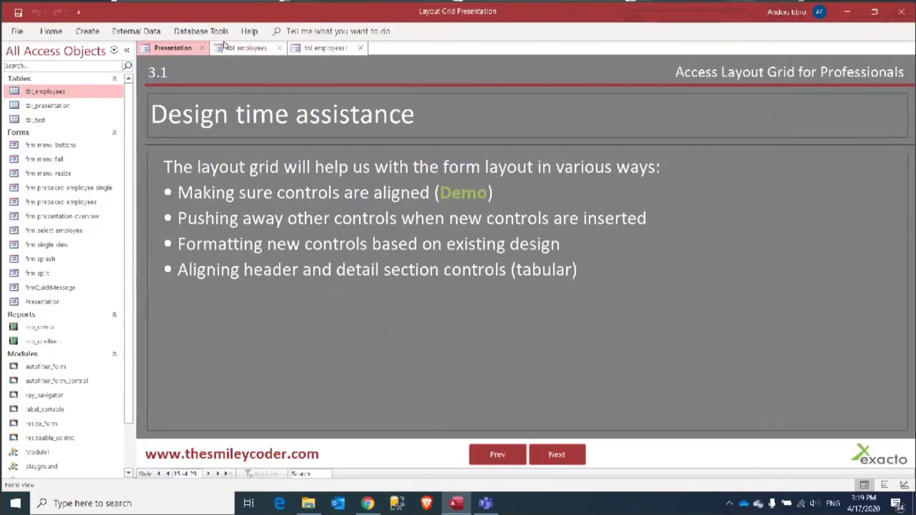
Step: In the tbl_employees form, move the Hire Date row above the first Department row and select both rows' text boxes together
click(244, 48)
mouse_move(274, 241)
mouse_down()
mouse_move(250, 239)
mouse_move(256, 209)
mouse_move(194, 211)
mouse_up()
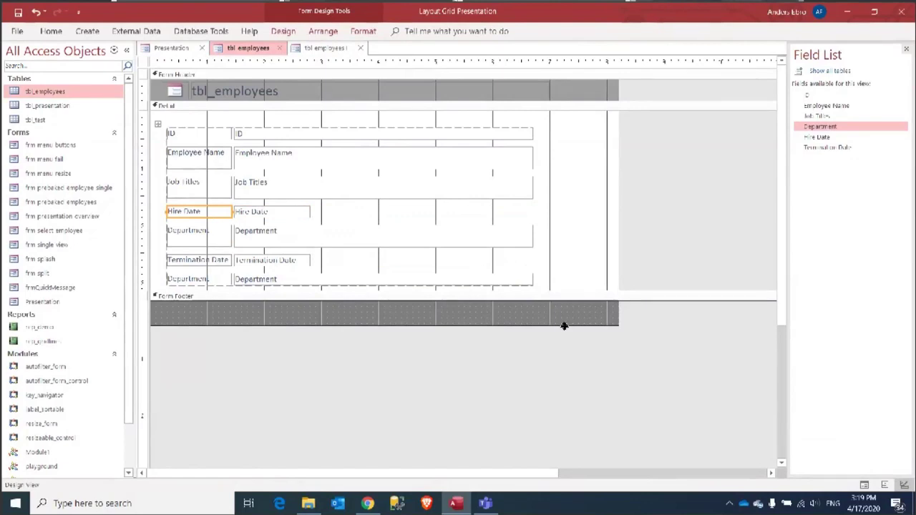
click(254, 217)
shift+click(252, 231)
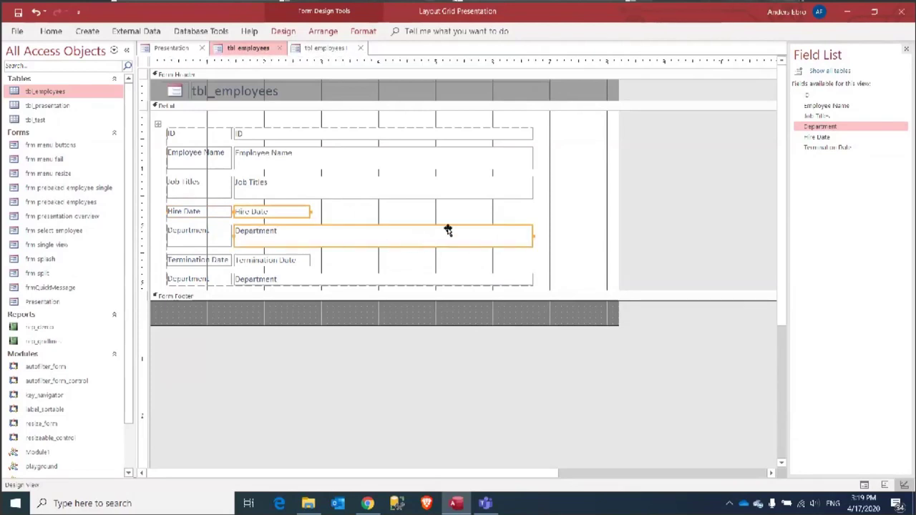
click(557, 192)
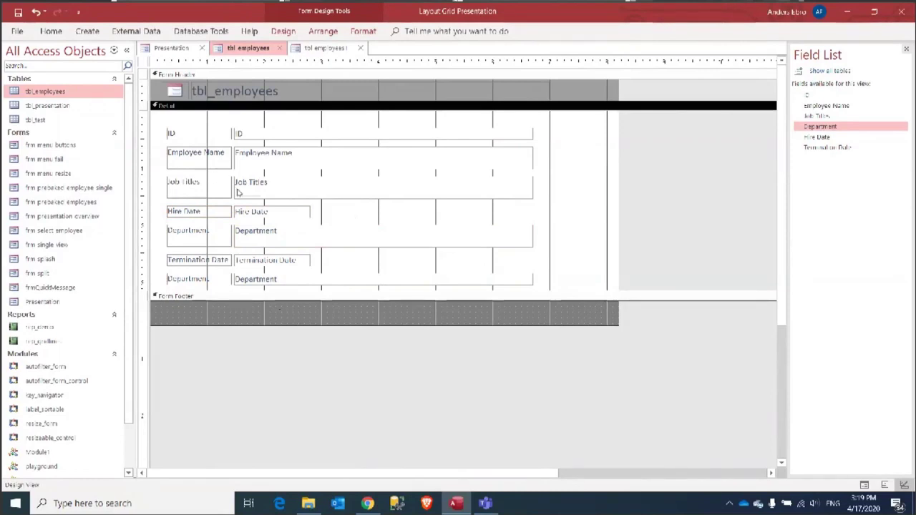
key(ctrl+a)
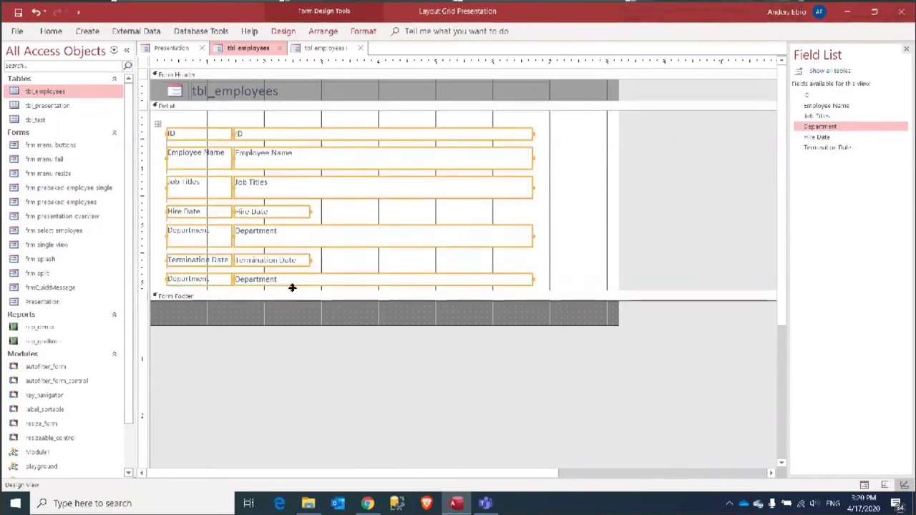
click(325, 32)
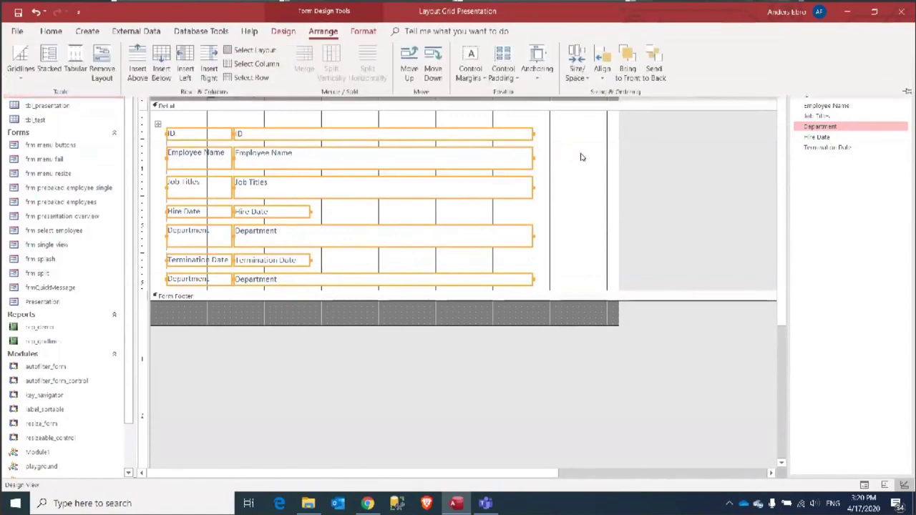
Step: Set the control padding of the Employee Name label and text box to Narrow
click(545, 158)
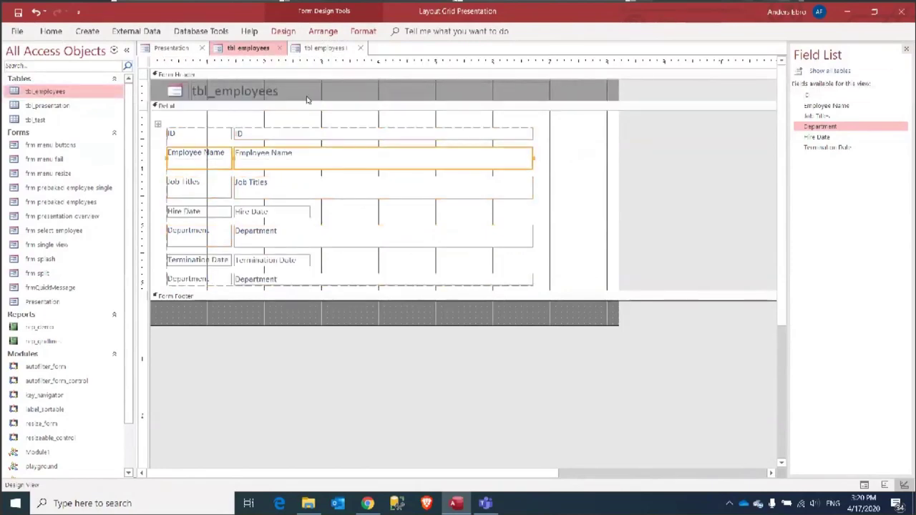
click(323, 31)
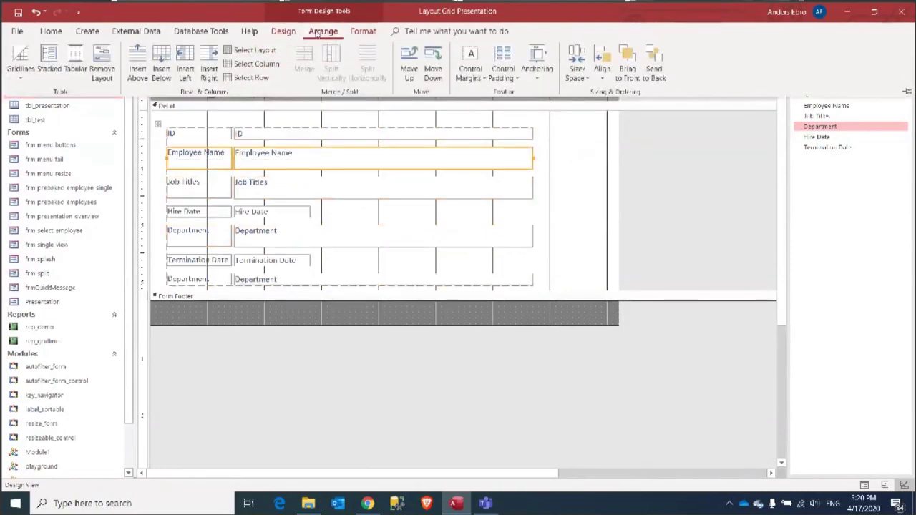
click(504, 76)
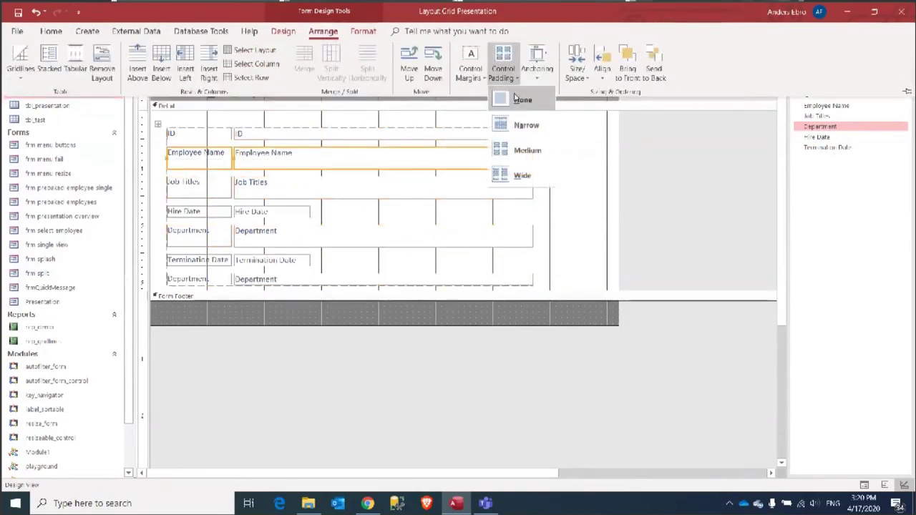
click(533, 127)
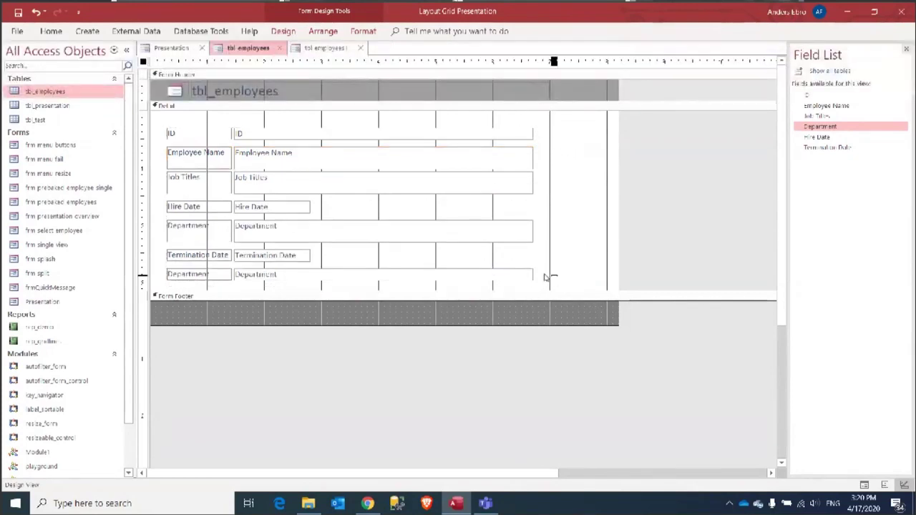
Step: Set the control padding of every cell in the stacked layout to Narrow
drag(548, 276, 201, 126)
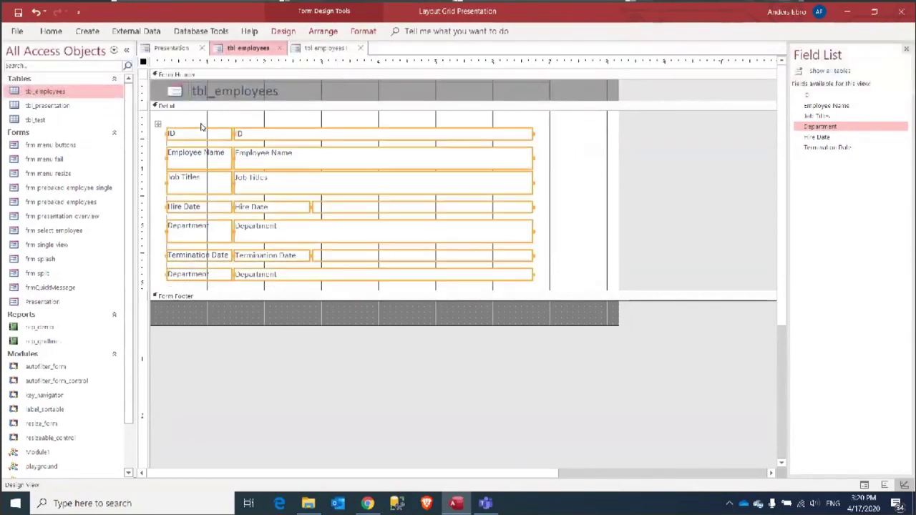
click(322, 30)
click(503, 72)
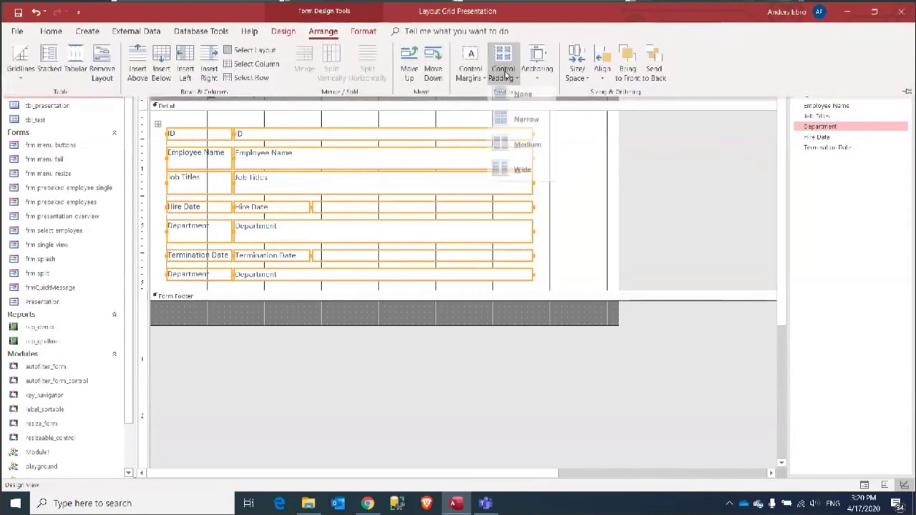
click(533, 136)
click(619, 246)
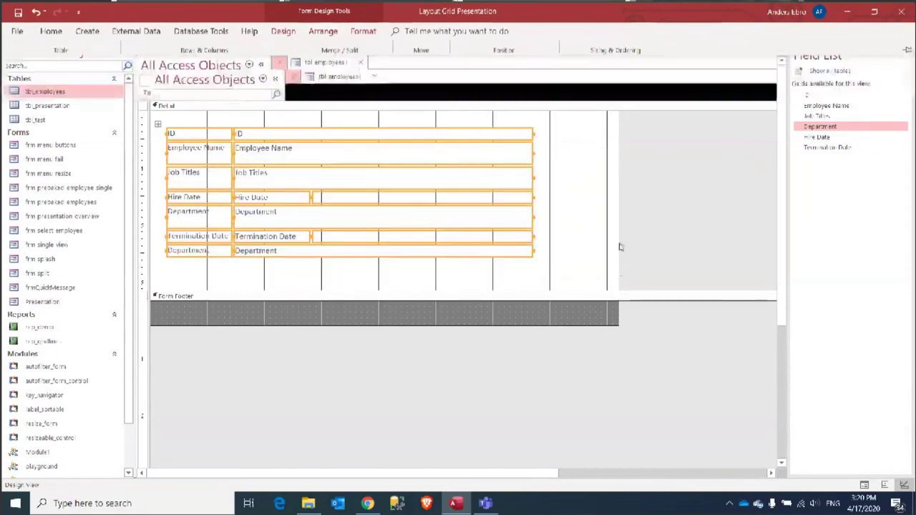
Step: Narrow the tbl_employees form to about 7 inches wide and shorten its Detail section to end just below the stacked layout
drag(619, 245, 556, 237)
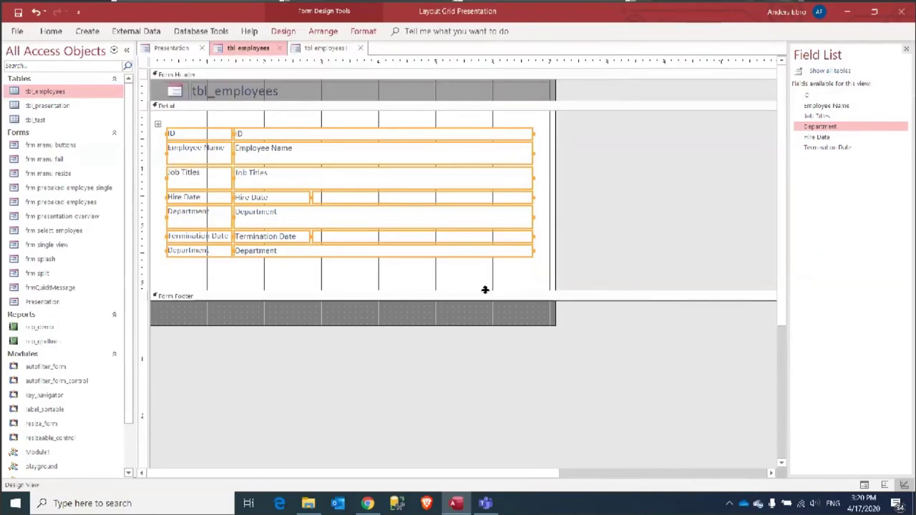
drag(484, 290, 484, 265)
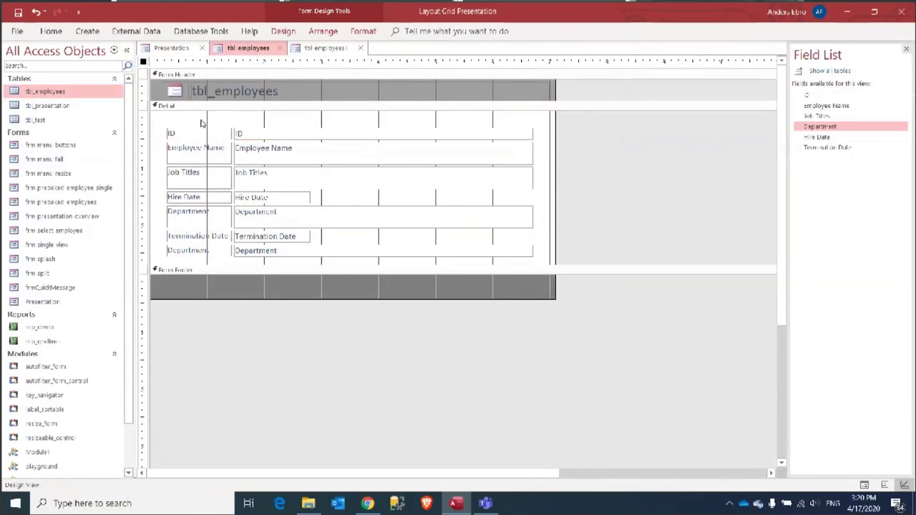
Step: In the tbl_employees1 form, set the control padding of all Detail text boxes to None and shorten the Detail section to fit them
click(315, 48)
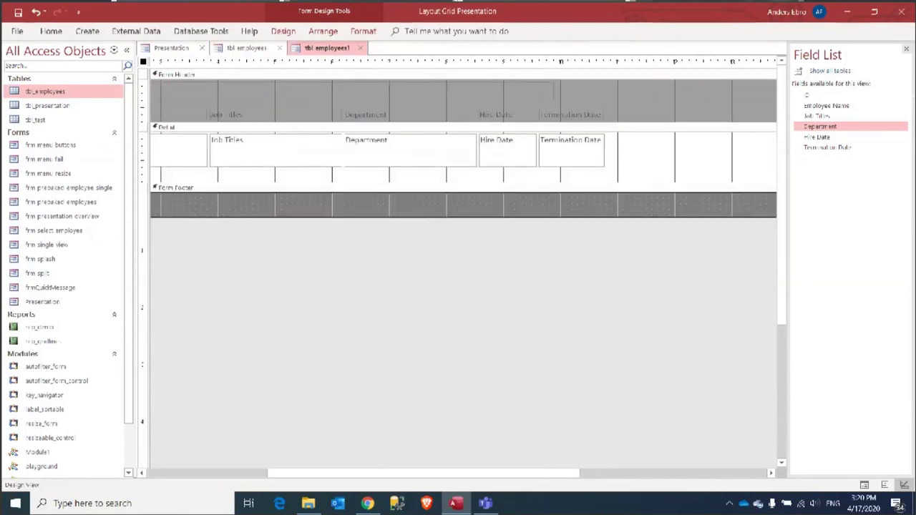
drag(310, 472, 192, 472)
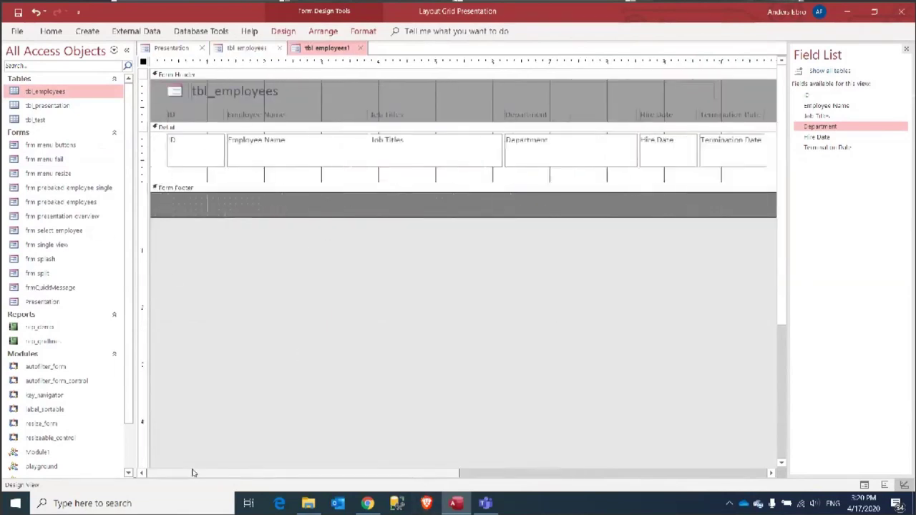
click(146, 150)
click(322, 31)
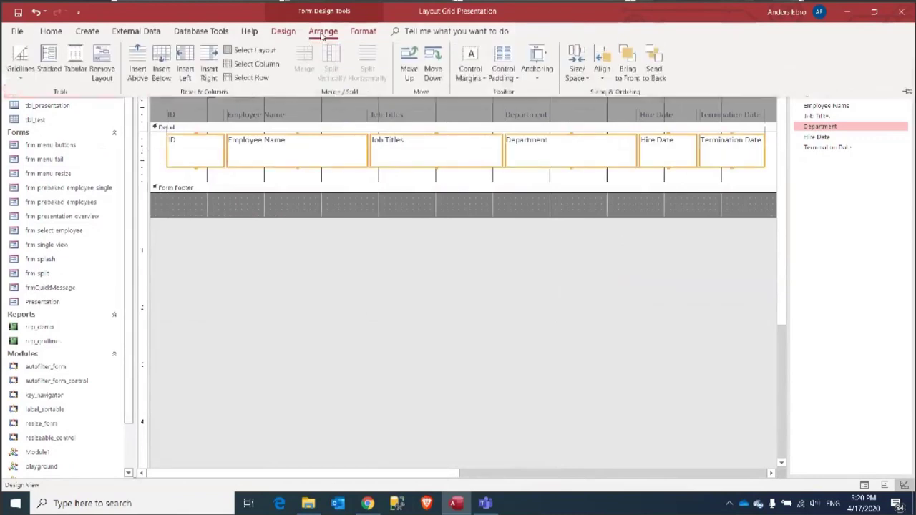
click(514, 79)
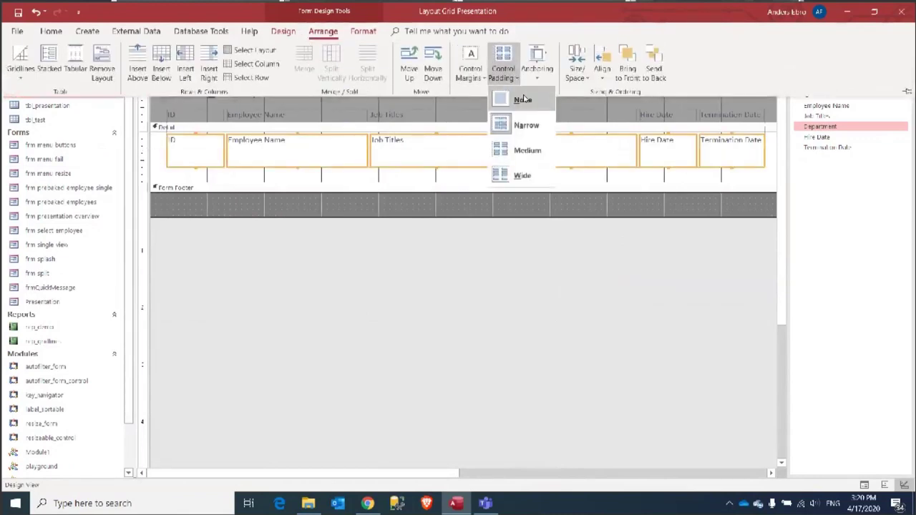
click(521, 96)
click(316, 273)
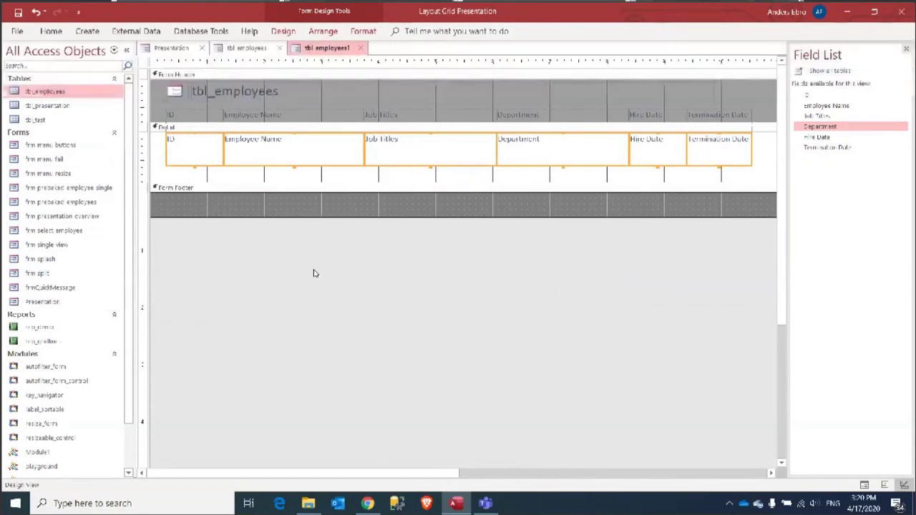
click(316, 273)
drag(313, 184, 317, 166)
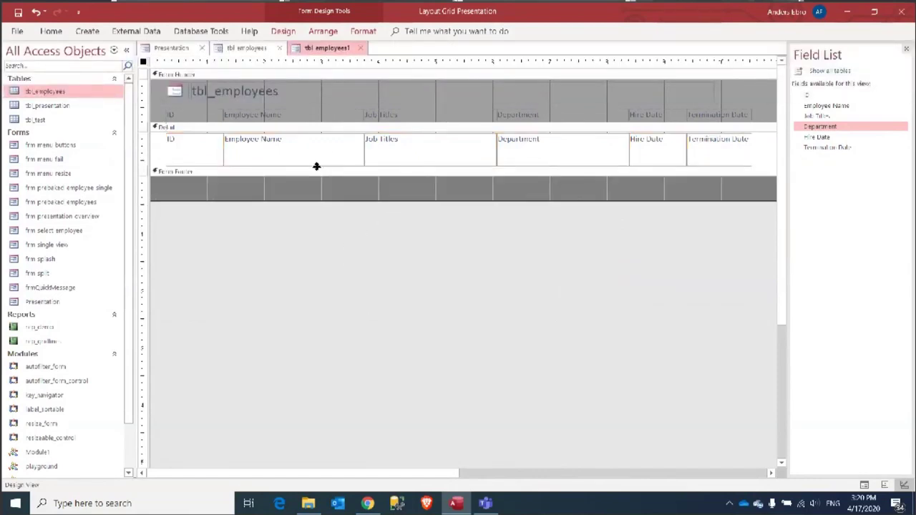
Step: Revisit the presentation's "Design time assistance" slide, and in tbl_employees1 select the Job Titles text box and its header label in turn
click(323, 31)
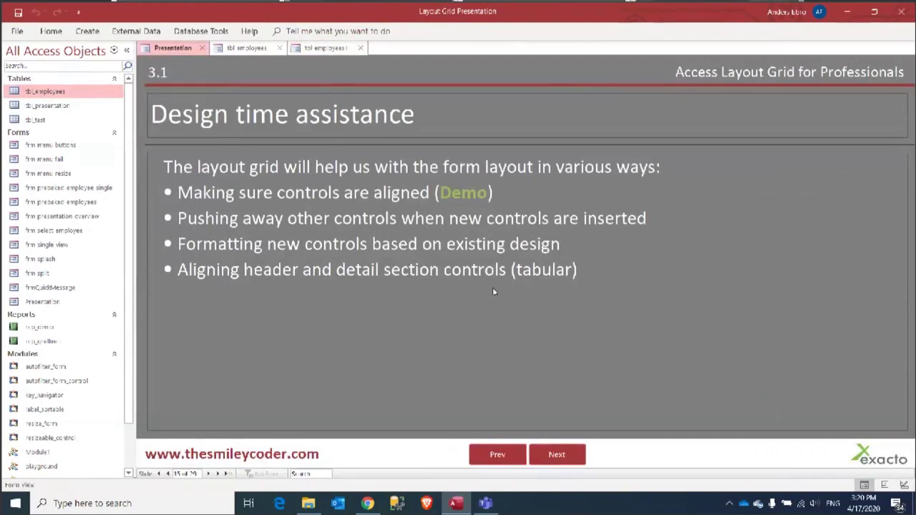
click(299, 49)
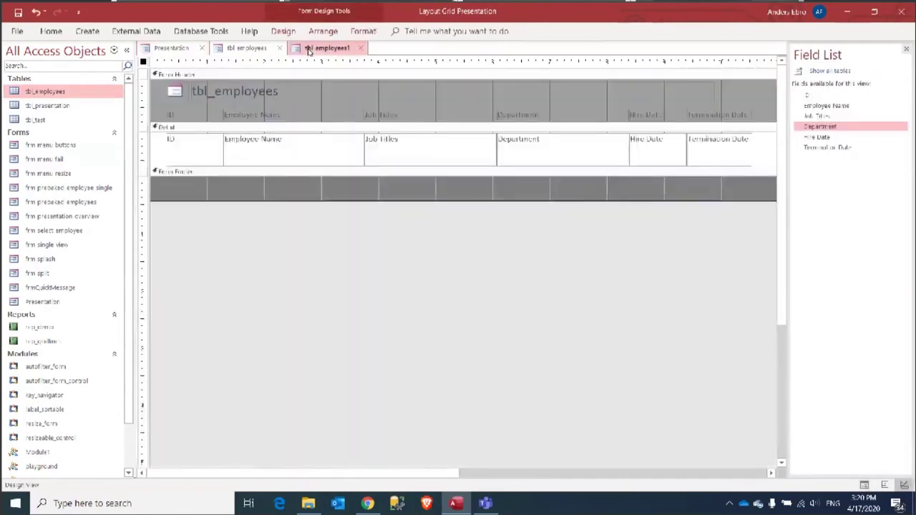
click(387, 123)
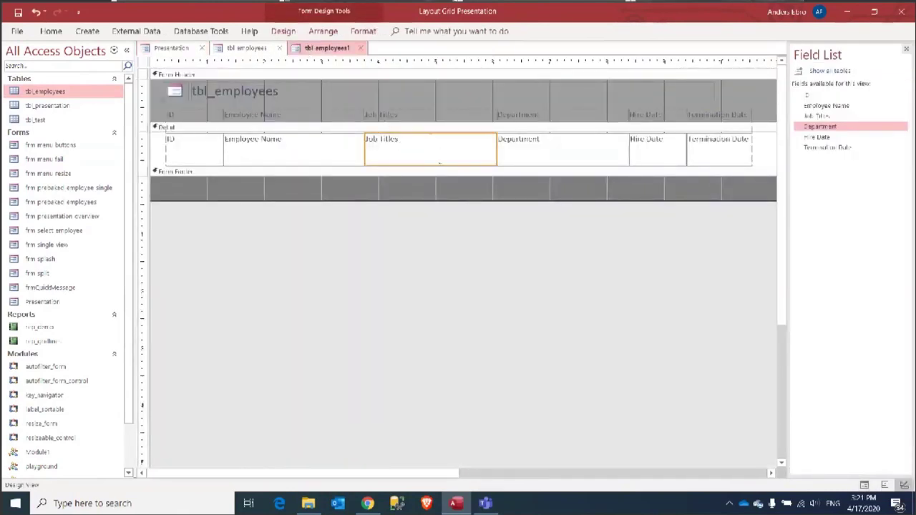
click(435, 116)
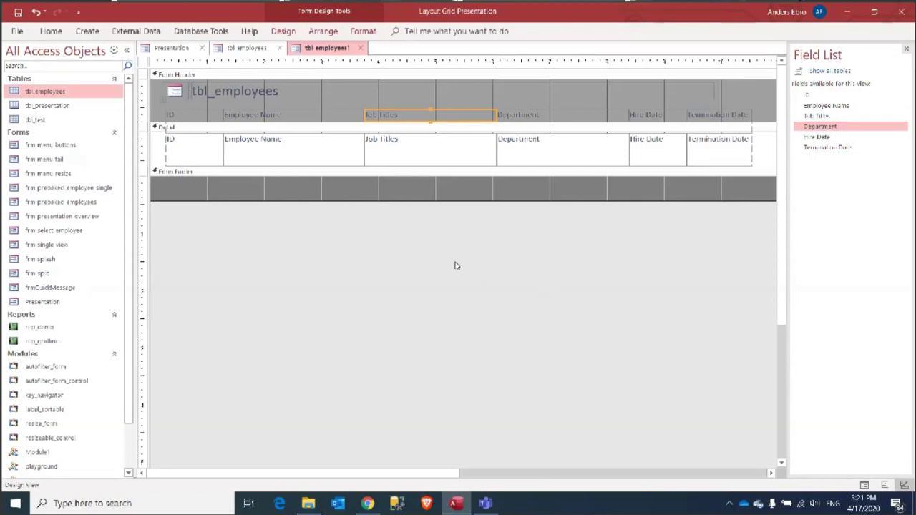
Step: Set both the font colour and the background colour of the ID, Employee Name and Job Titles text boxes to Background 1, Lighter 80%
drag(420, 239, 192, 141)
key(F4)
drag(787, 229, 580, 230)
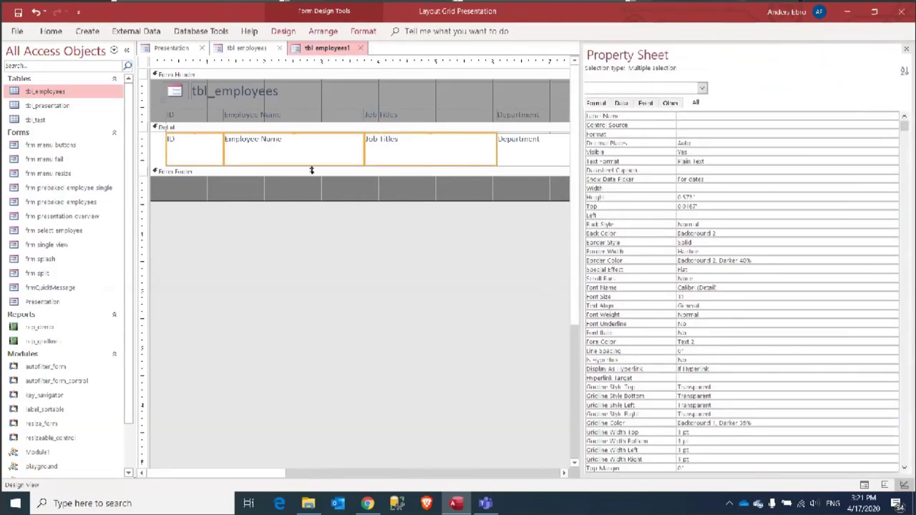
click(54, 31)
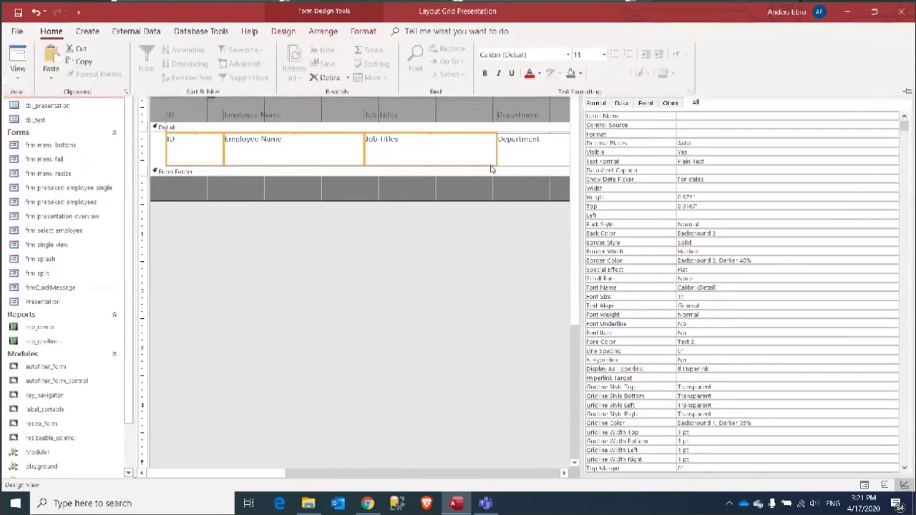
click(539, 73)
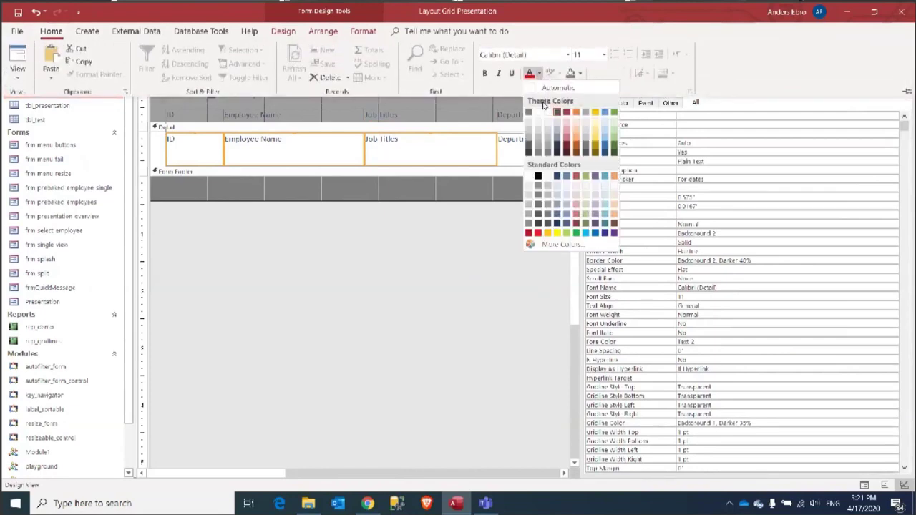
click(530, 123)
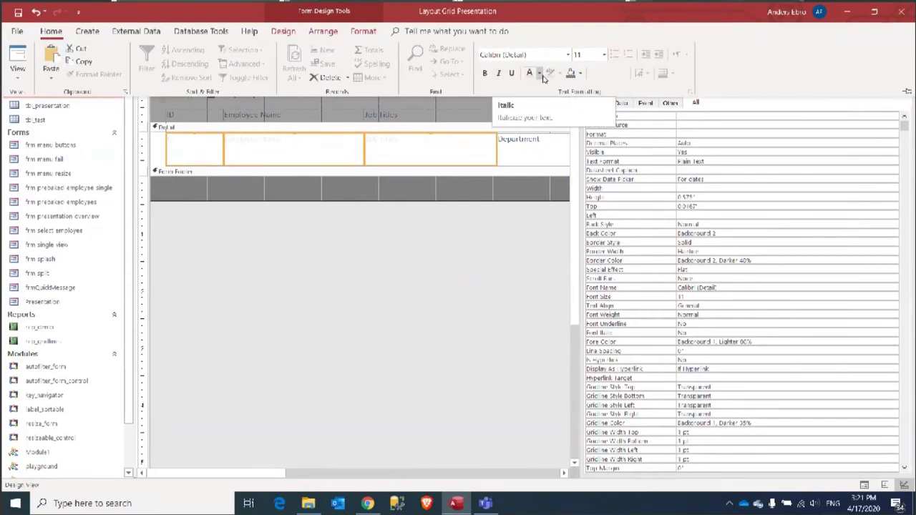
click(582, 76)
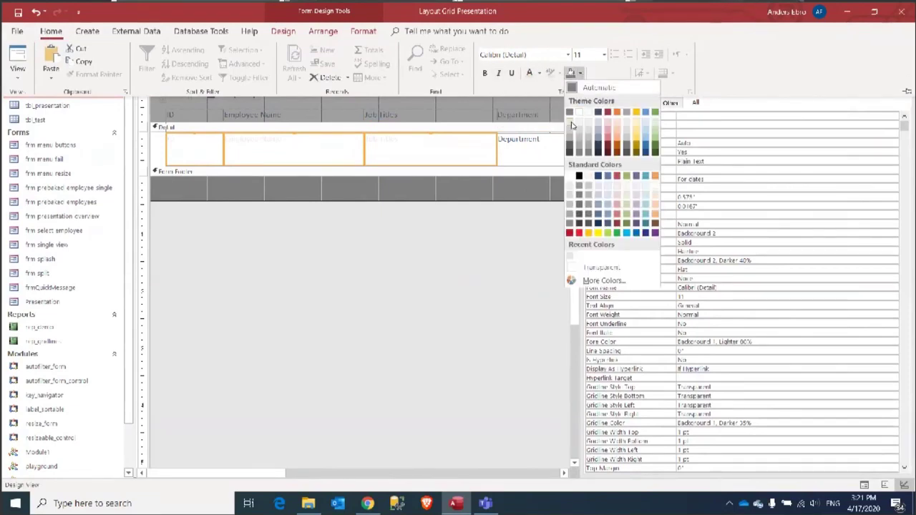
click(570, 125)
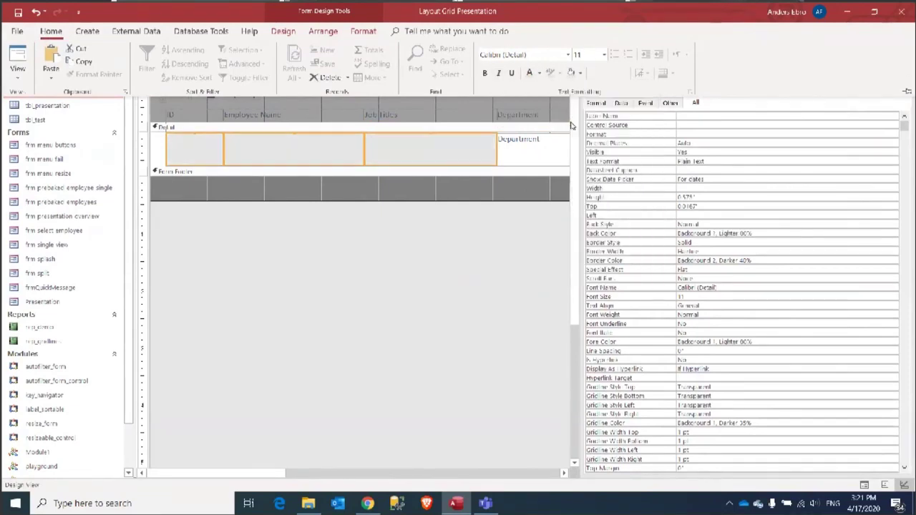
Step: Change the font colour of the ID, Employee Name and Job Titles text boxes to white and close the property sheet
click(541, 74)
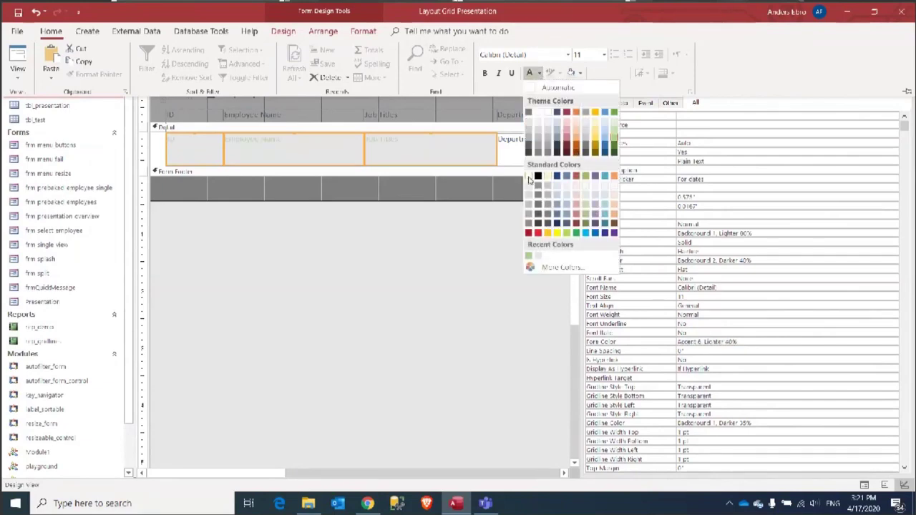
click(587, 154)
key(ctrl+F1)
key(F4)
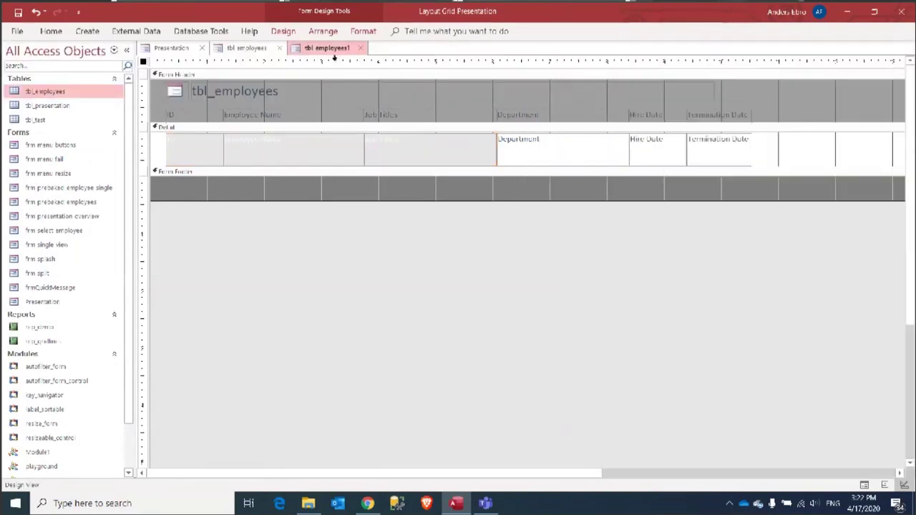
Step: Insert the Department field from the field list into the tabular layout between the Employee Name and Job Titles columns
click(286, 32)
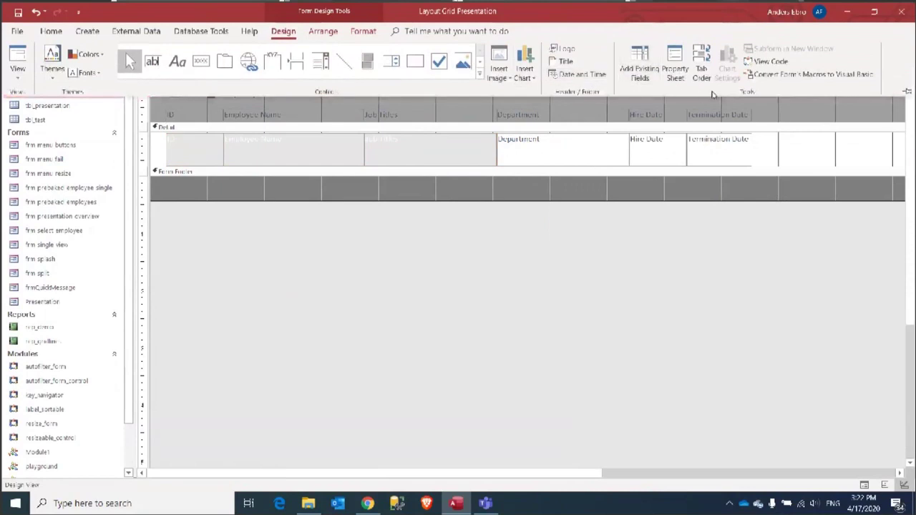
click(640, 72)
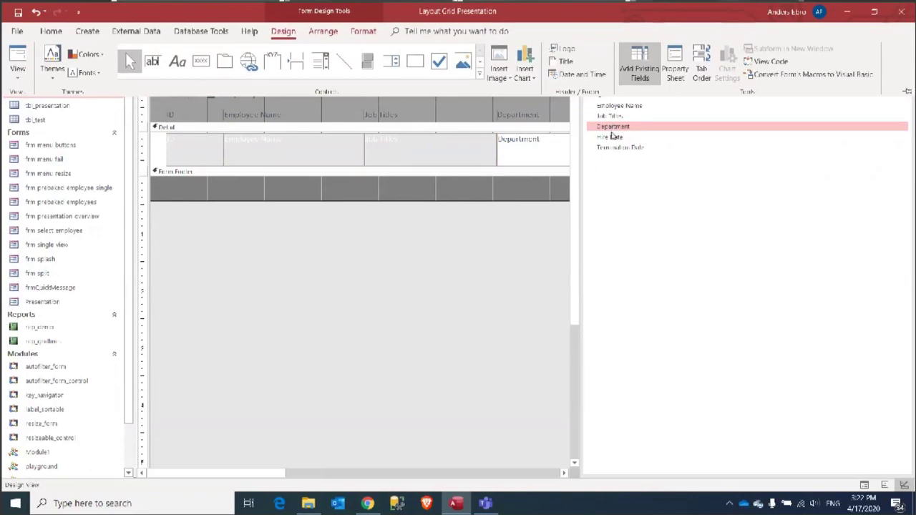
drag(612, 128, 542, 145)
drag(417, 159, 377, 147)
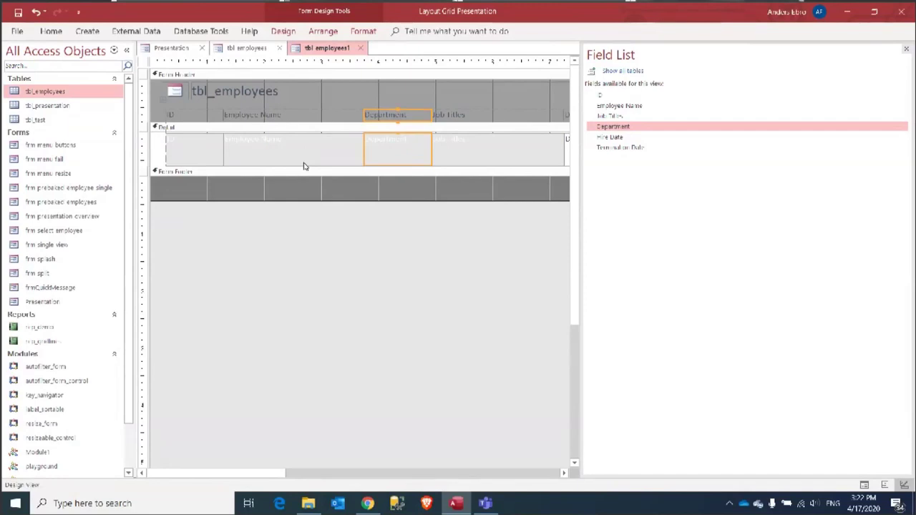
Step: Delete the extra Department column, header label included, that sits between the original Department column and Hire Date
drag(258, 472, 431, 478)
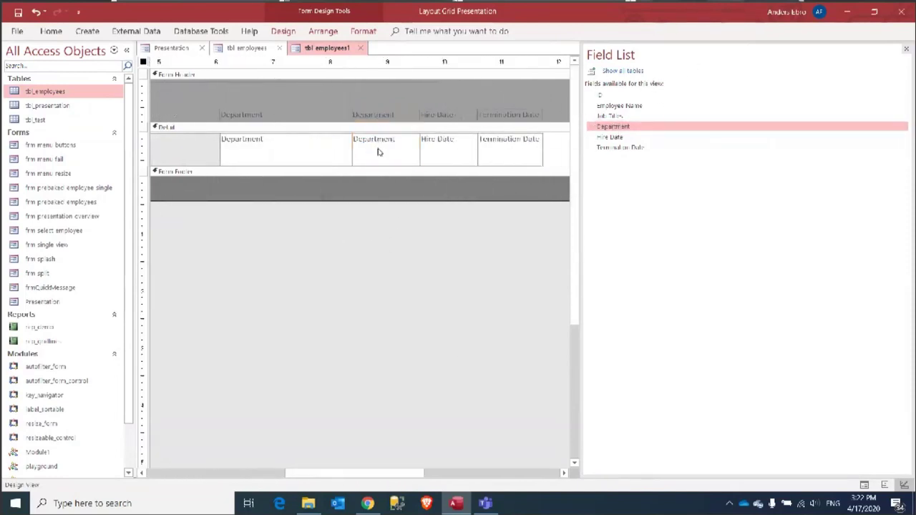
click(293, 123)
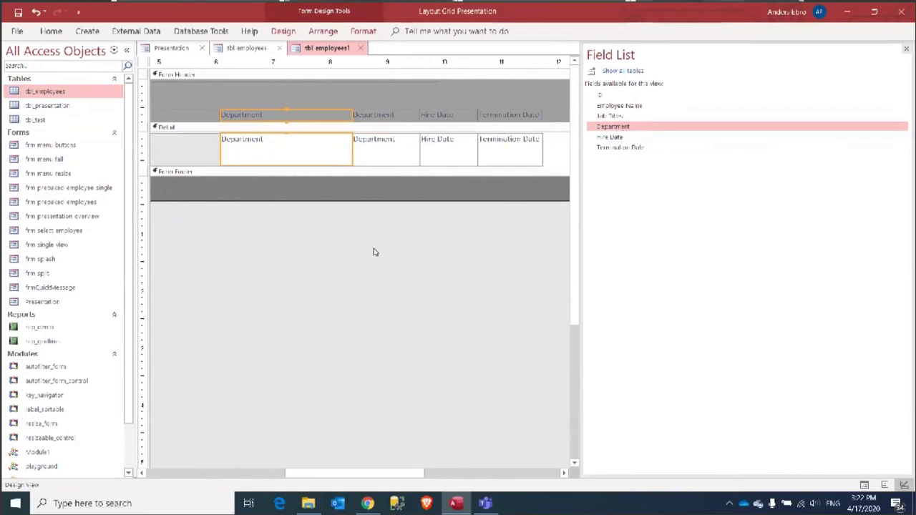
click(381, 124)
drag(380, 124, 402, 248)
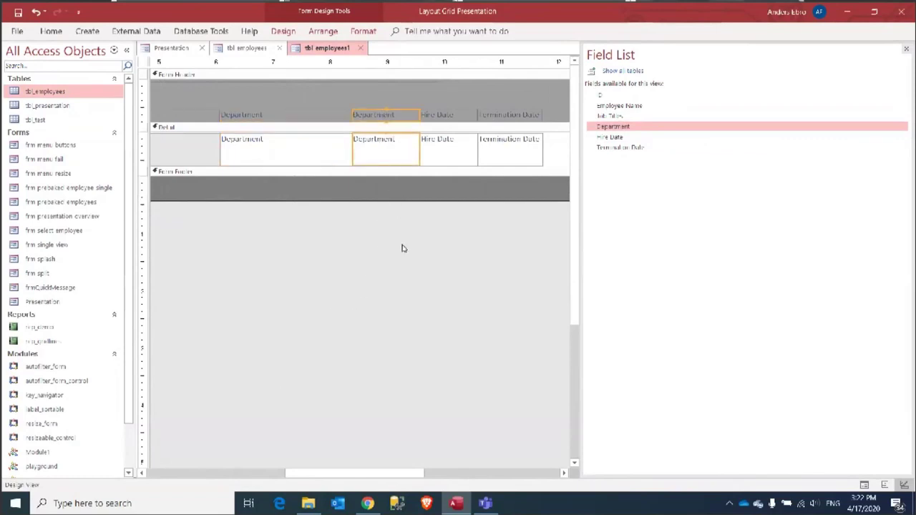
key(Delete)
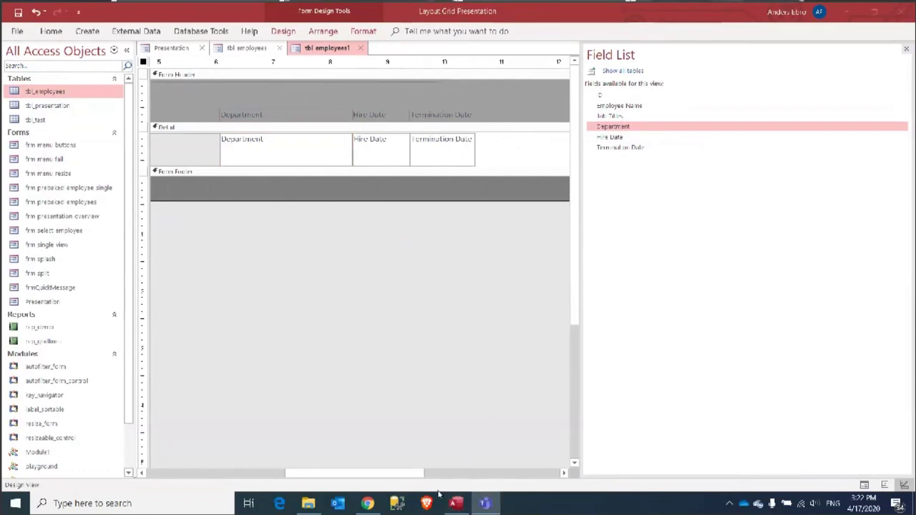
Step: Return to the presentation and advance it to the "Extending the layout grid to other sections" slide
click(186, 50)
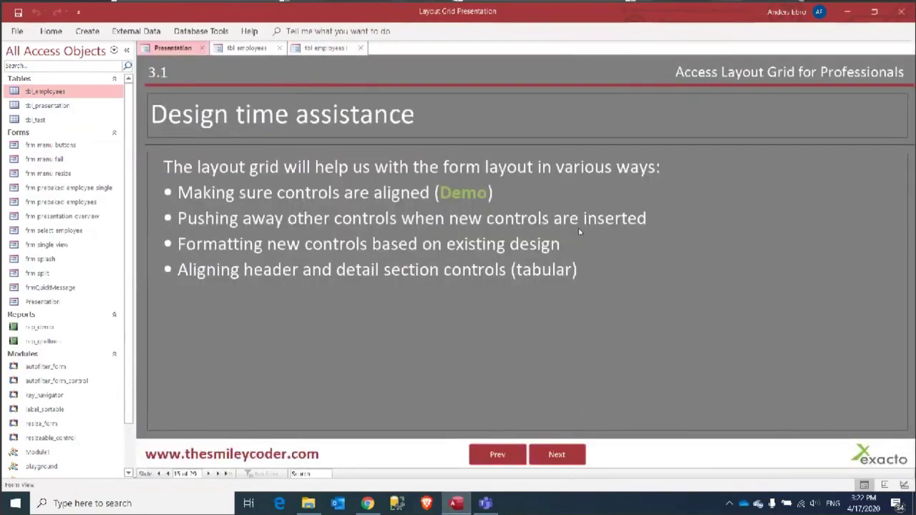
click(556, 454)
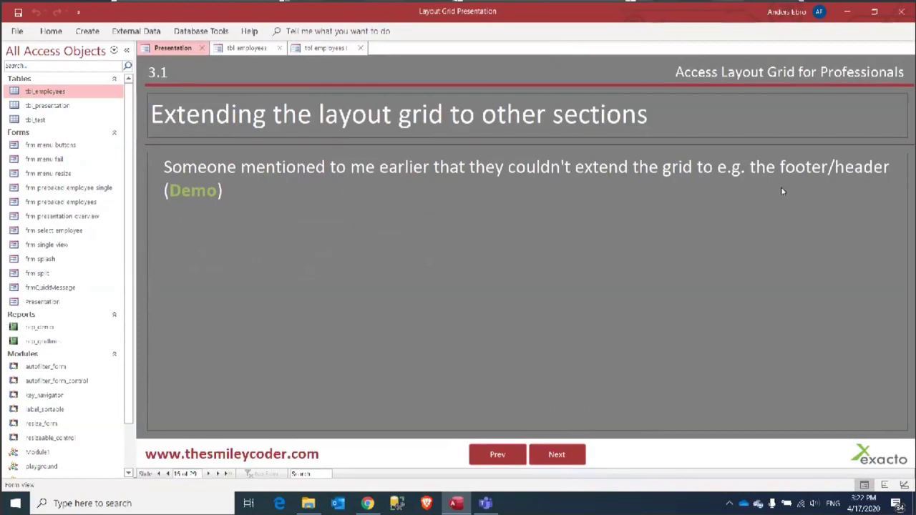
Step: Go back to the tbl_employees1 form and close the field list, bringing the start of the layout into view
click(248, 50)
click(330, 51)
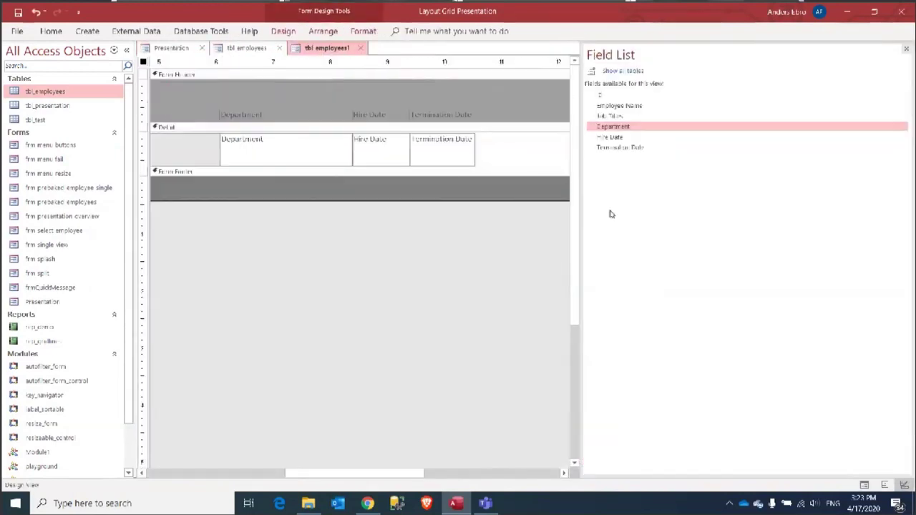
drag(363, 472, 303, 475)
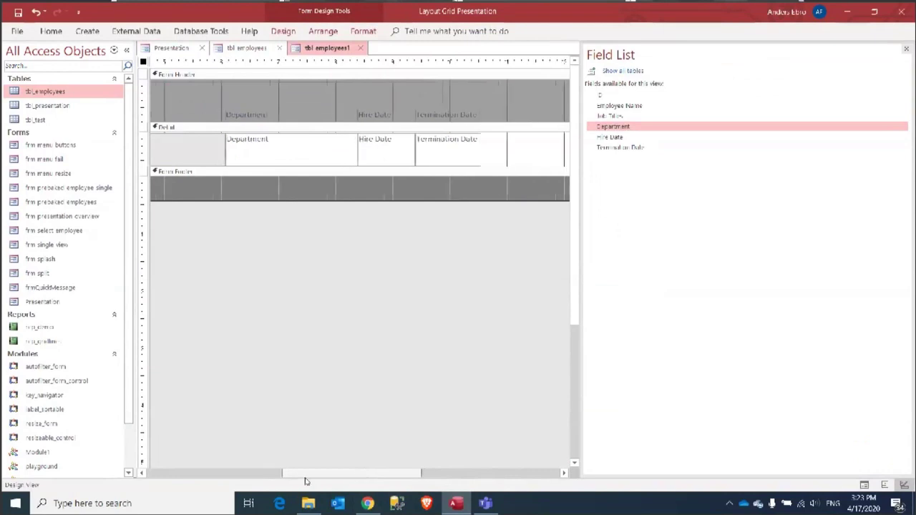
click(906, 49)
drag(352, 472, 169, 474)
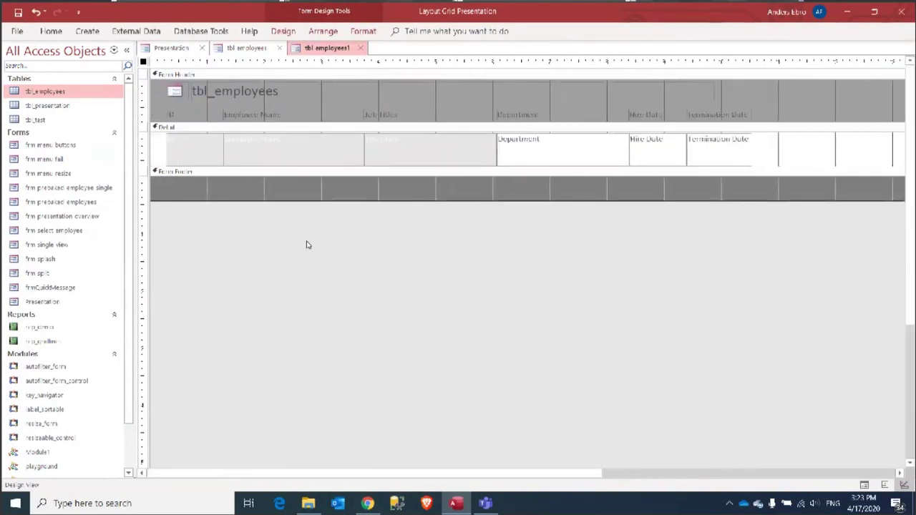
Step: Add an unbound text box to the Form Footer and delete its attached label
click(283, 31)
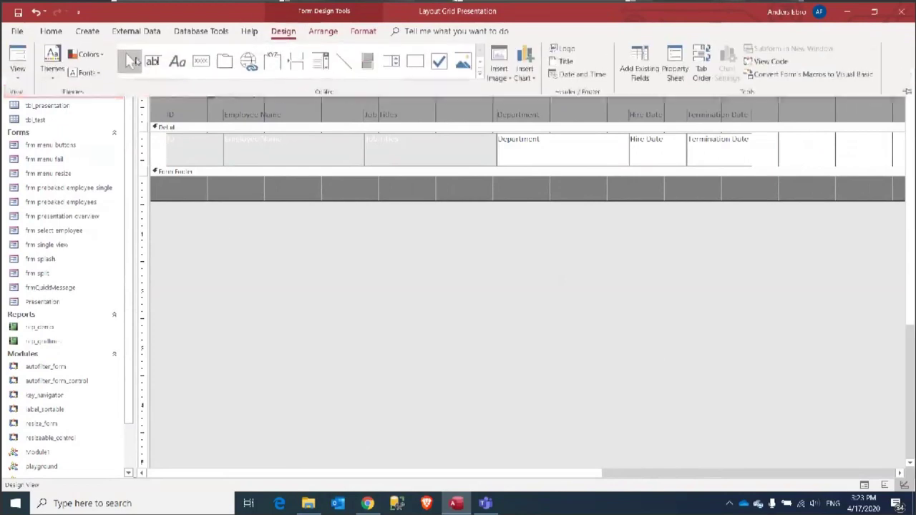
click(152, 61)
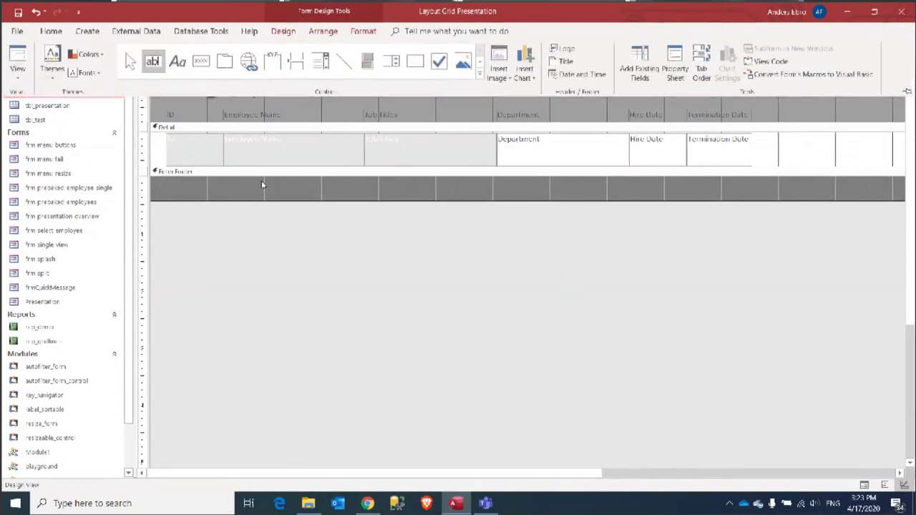
click(286, 190)
click(236, 194)
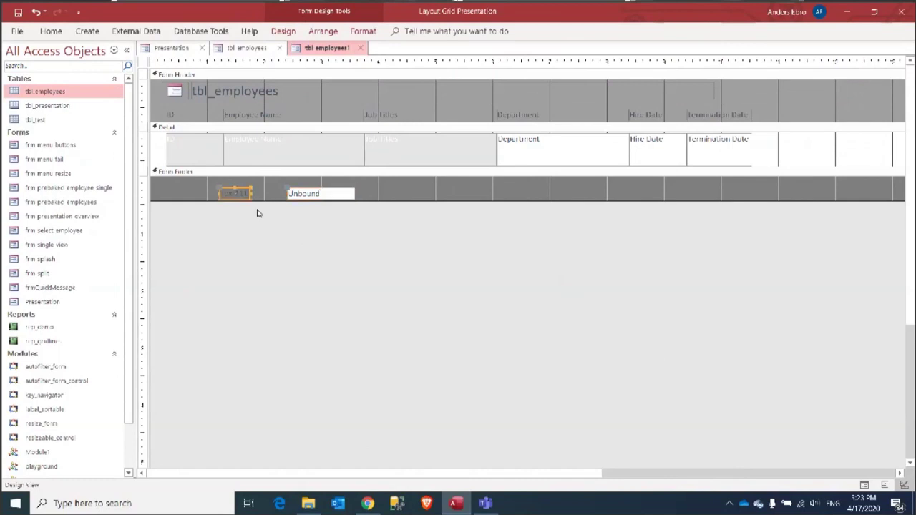
key(Delete)
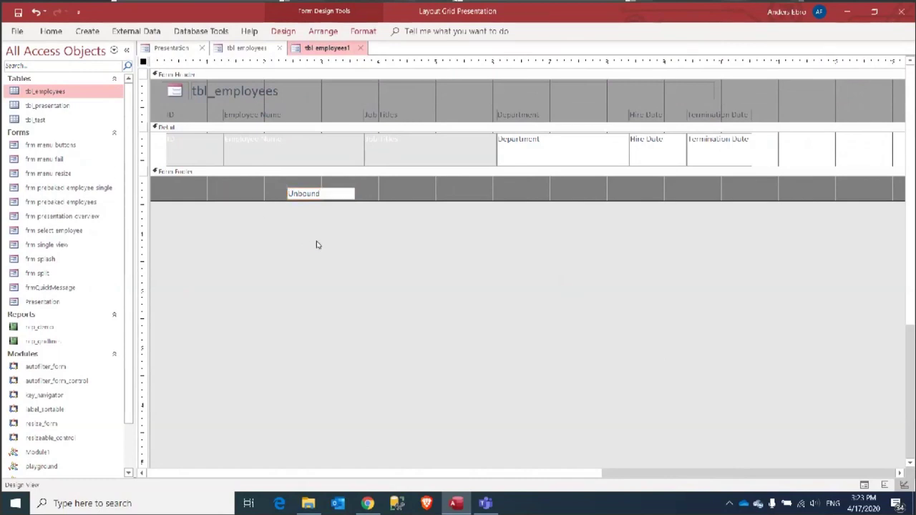
Step: Set the footer text box's expression to =Count([ID]) and position it beneath the ID column
click(328, 197)
text(=Count([ID]))
key(Return)
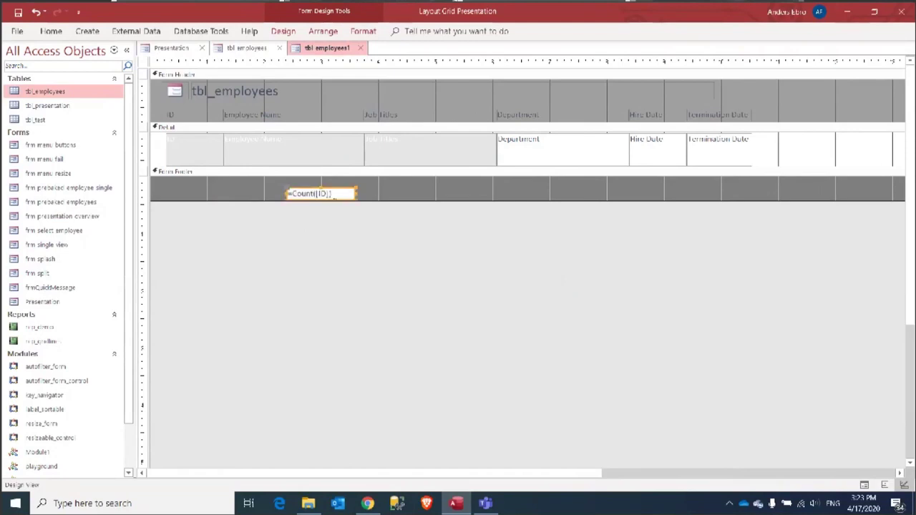
drag(307, 195, 186, 198)
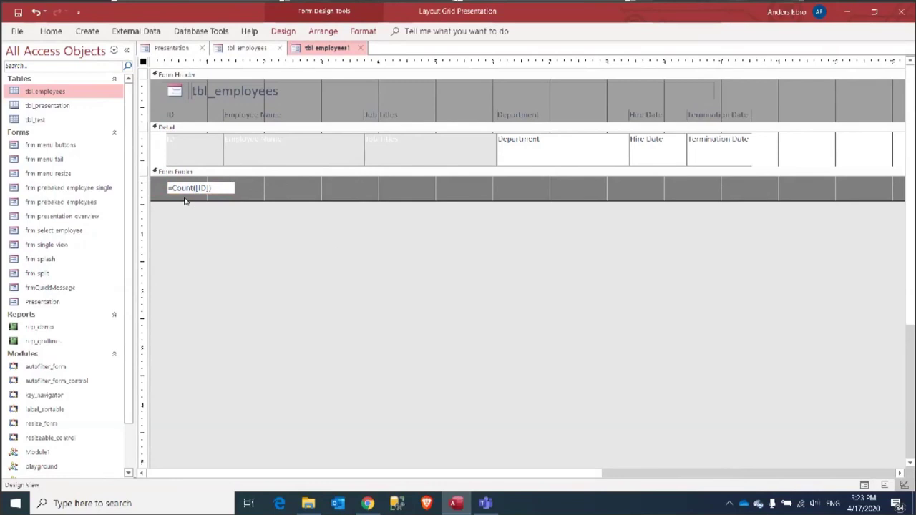
Step: Move the ID text box down from the Detail section into the Form Footer to extend the layout grid there
click(184, 156)
click(286, 30)
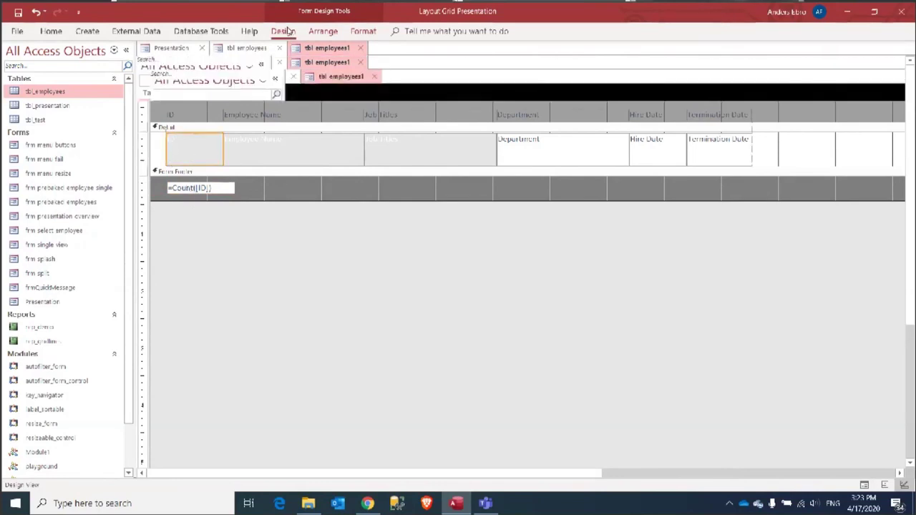
click(323, 32)
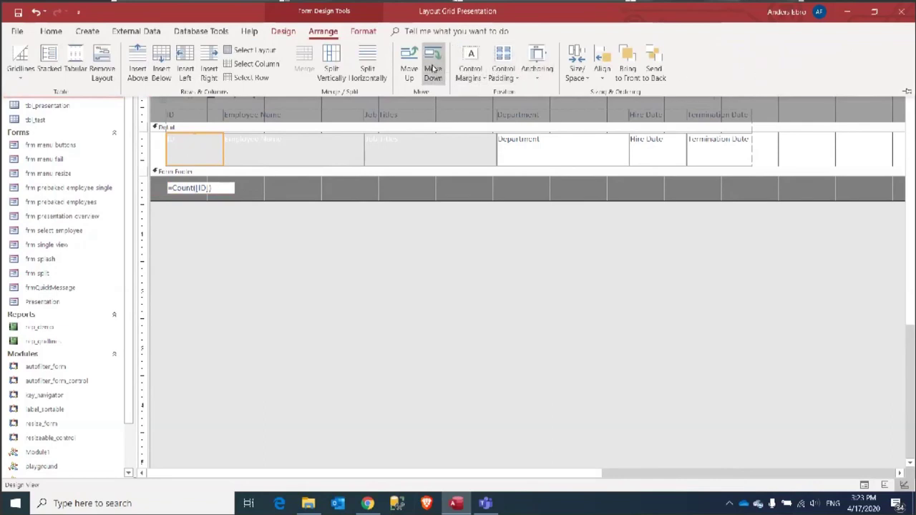
click(432, 68)
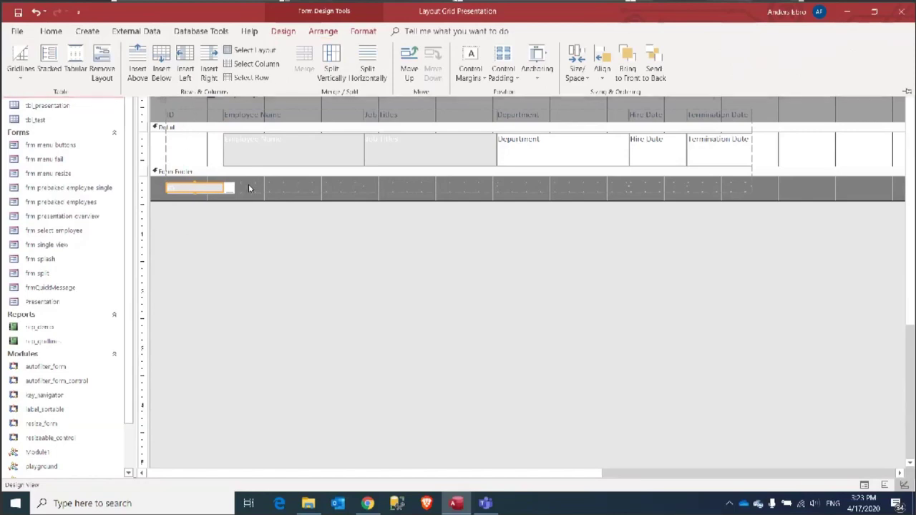
Step: Return the ID text box from the footer to its original cell in the Detail section
key(ctrl+F1)
drag(233, 188, 658, 188)
click(146, 188)
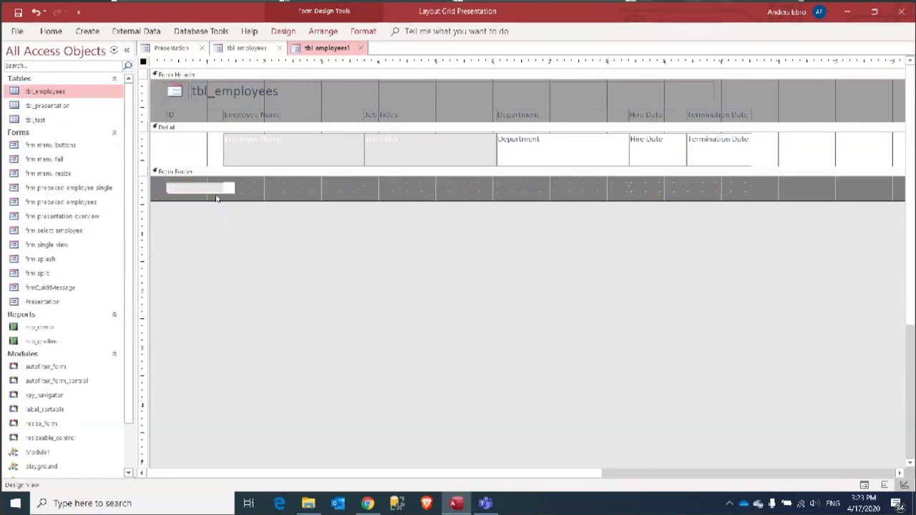
click(211, 187)
click(207, 149)
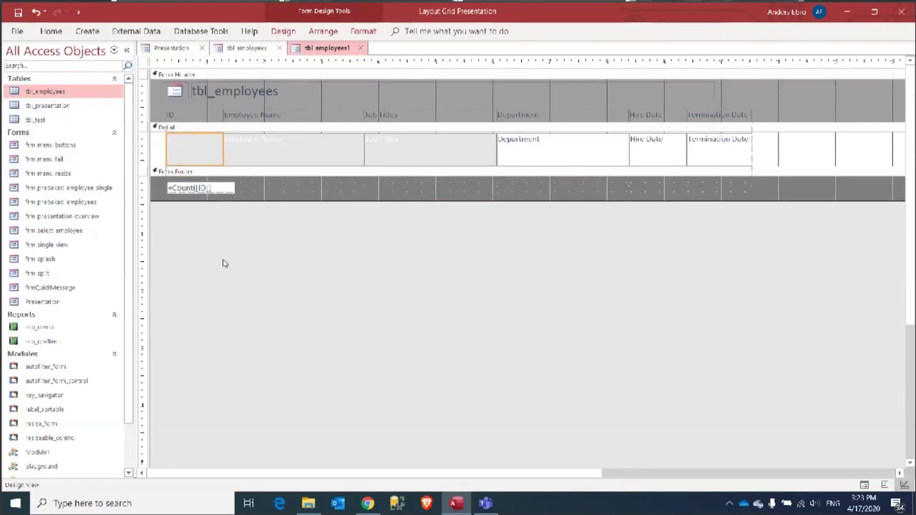
Step: Shift the empty footer layout row down below the =Count([ID]) text box, trying undo and redo on the move
click(169, 199)
click(227, 188)
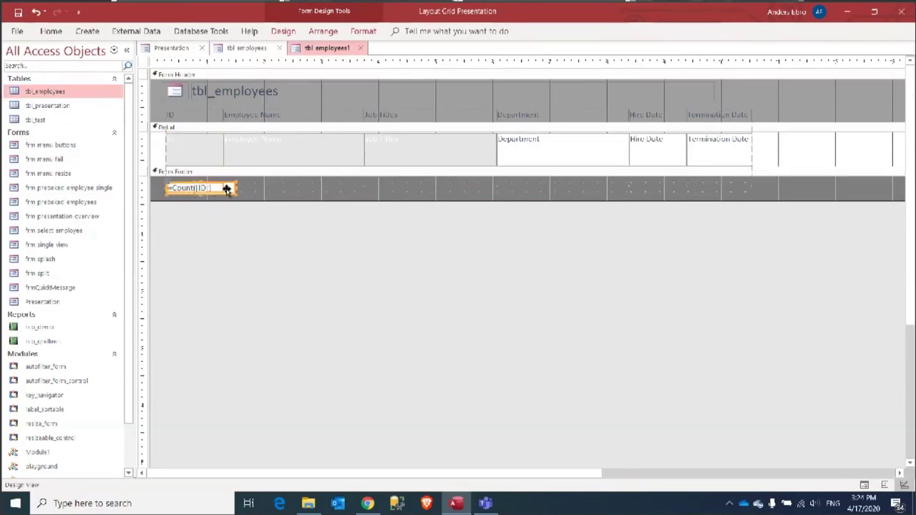
drag(196, 201, 196, 233)
key(ctrl+z)
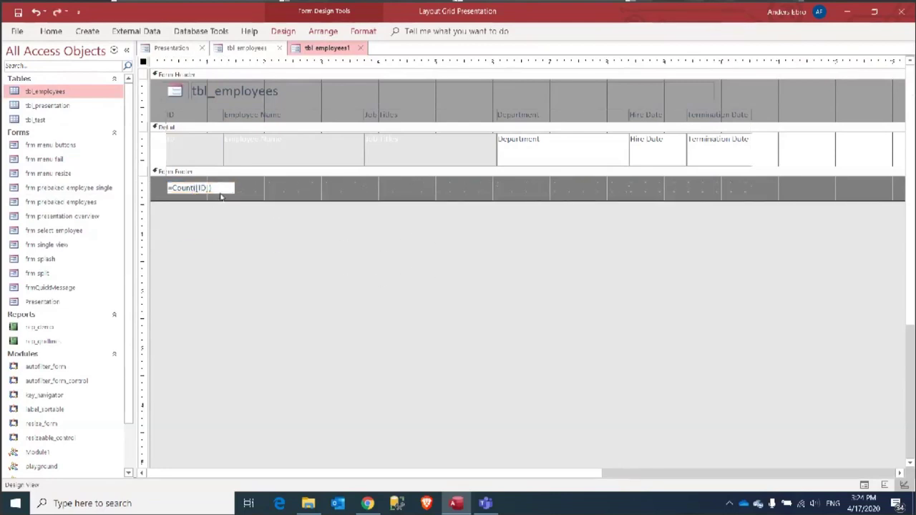
click(220, 188)
key(ctrl+y)
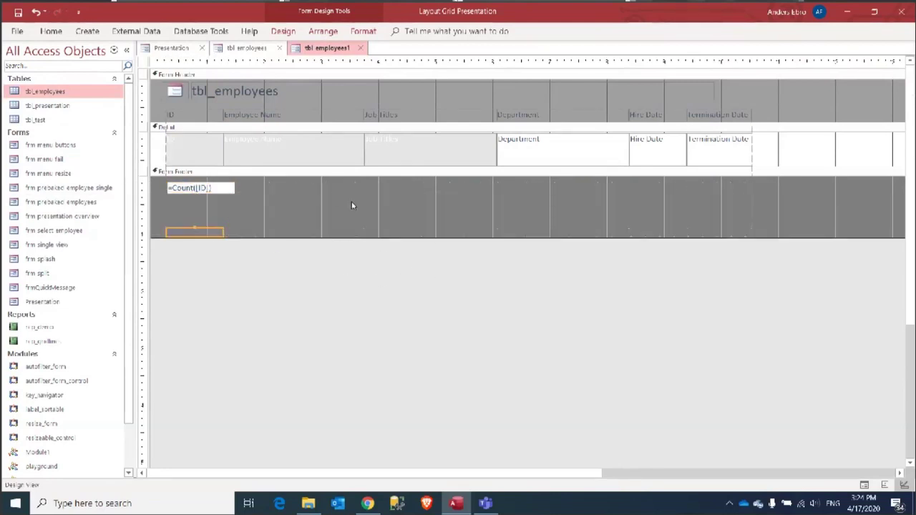
Step: Place the =Count([ID]) text box into the empty footer layout cell under ID and move that row up to the footer's upper edge
click(212, 188)
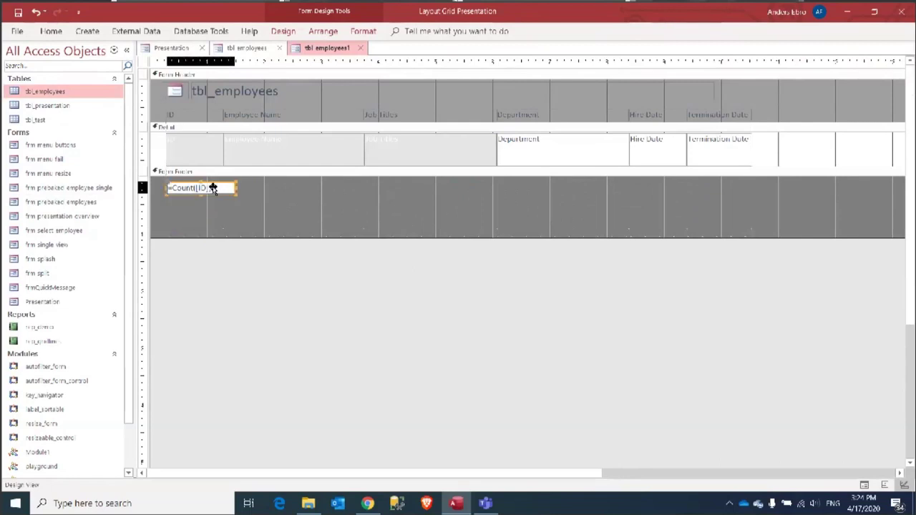
click(206, 232)
drag(206, 232, 206, 236)
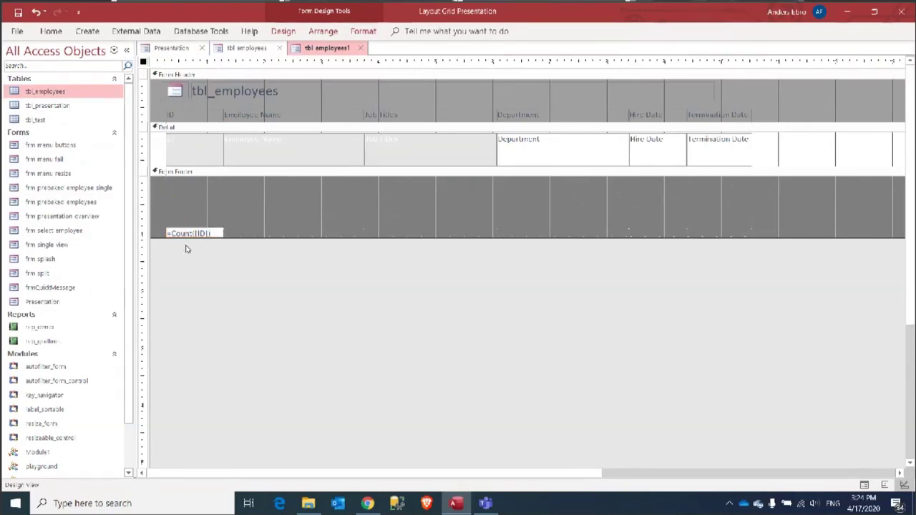
drag(185, 233, 181, 188)
click(223, 216)
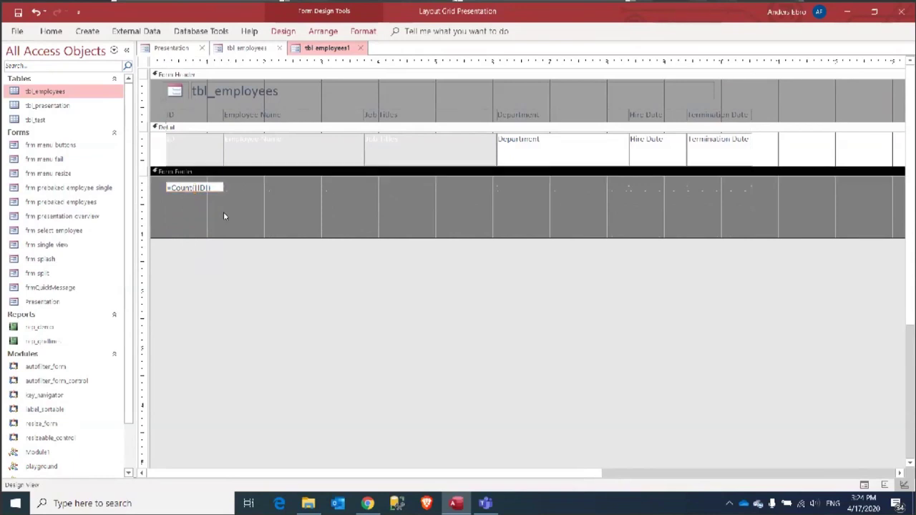
Step: Widen the ID column to test the footer text box's resizing, and undo the width change
click(220, 148)
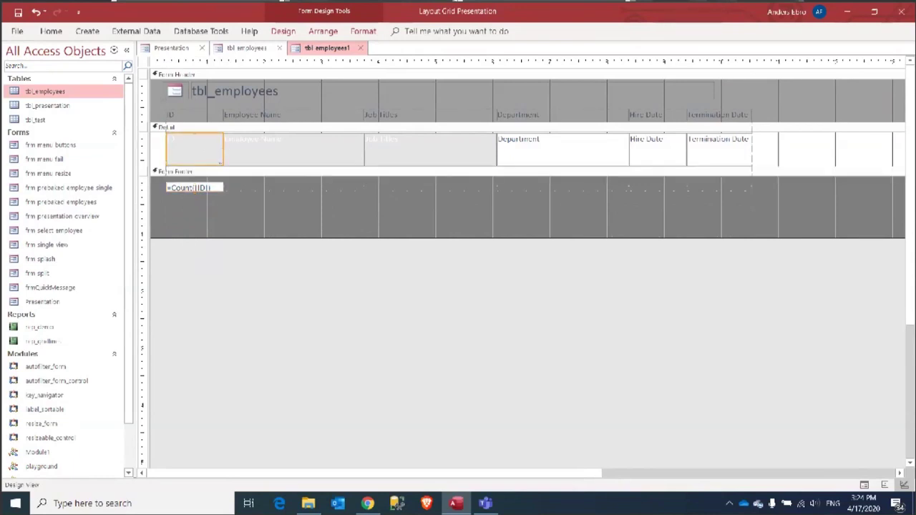
drag(221, 162, 252, 163)
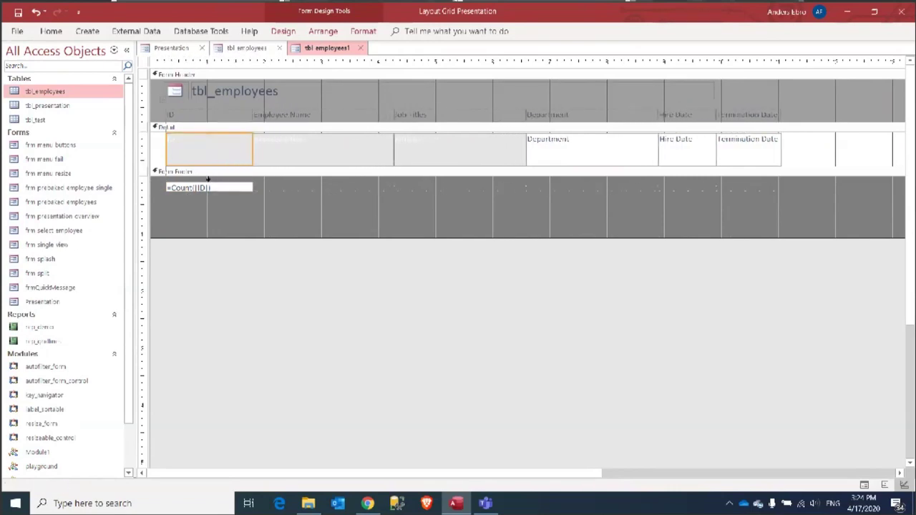
key(ctrl+z)
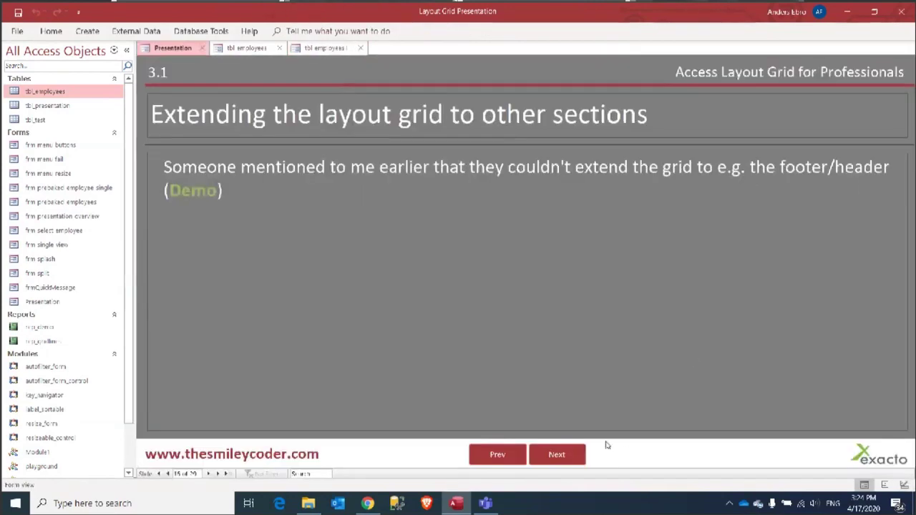
Step: Return to the presentation and advance it to the "Designing smarter borders with gridlines" slide
click(562, 454)
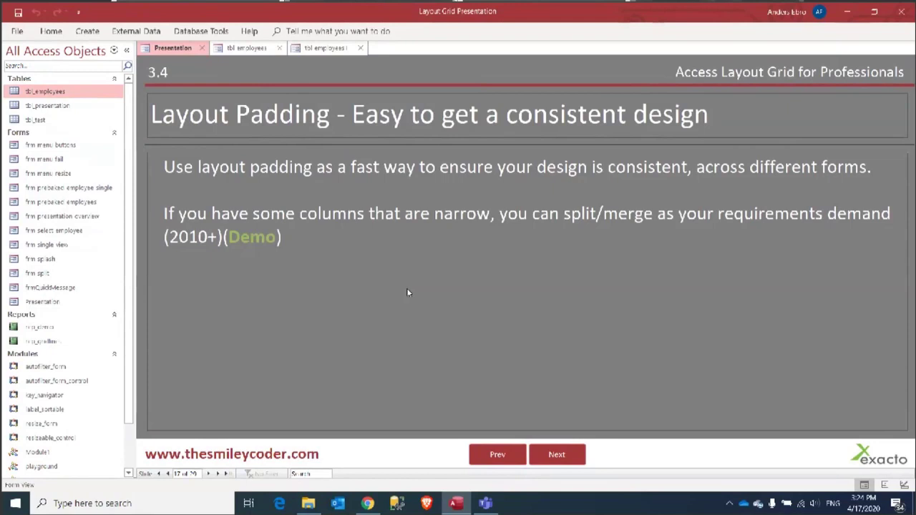
click(555, 456)
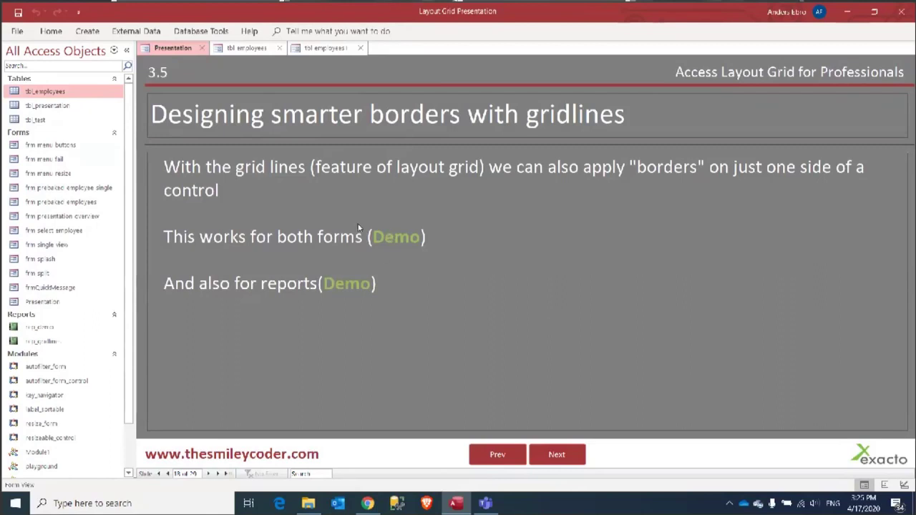
Step: Close the tbl_employees1 form without saving its design changes
click(318, 48)
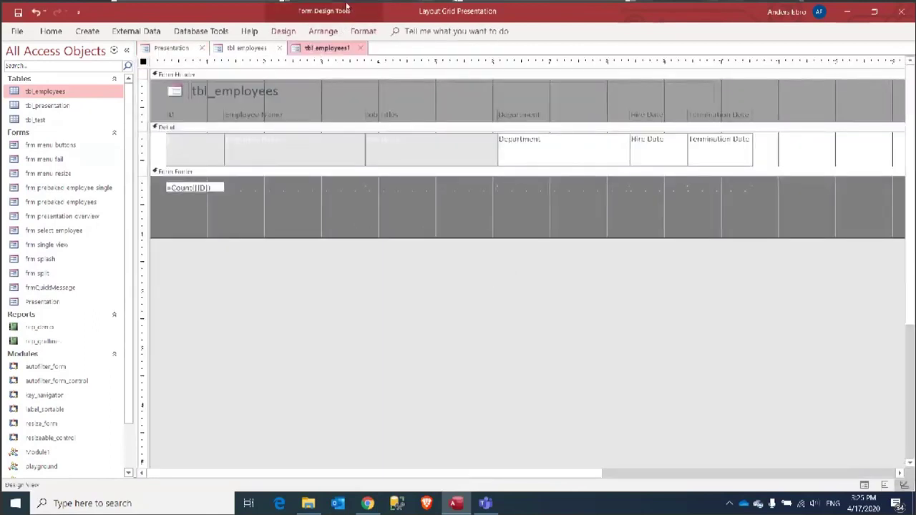
right_click(328, 48)
click(360, 72)
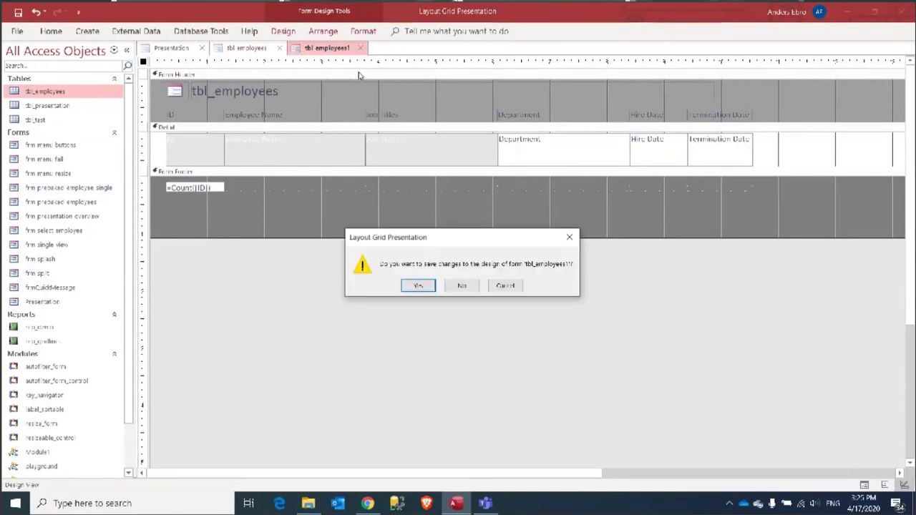
click(469, 286)
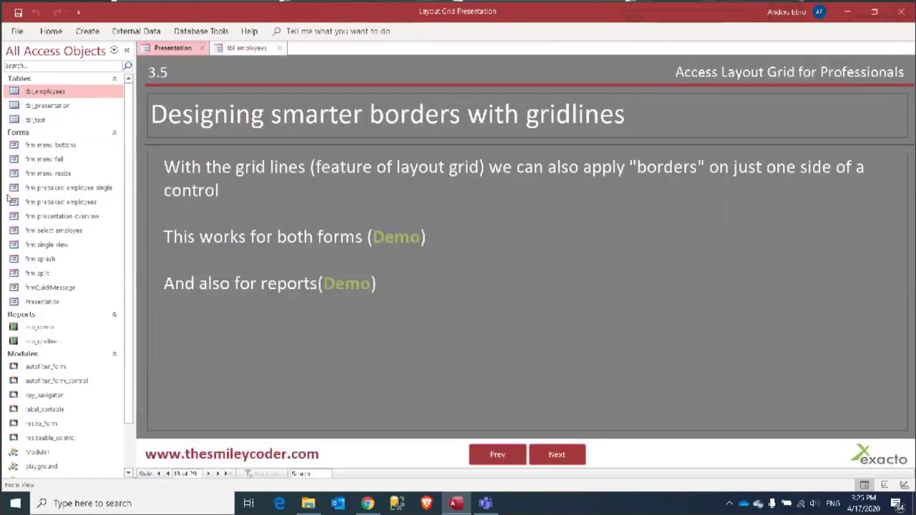
Step: Create a new Multiple Items form based on the tbl_employees table
click(84, 32)
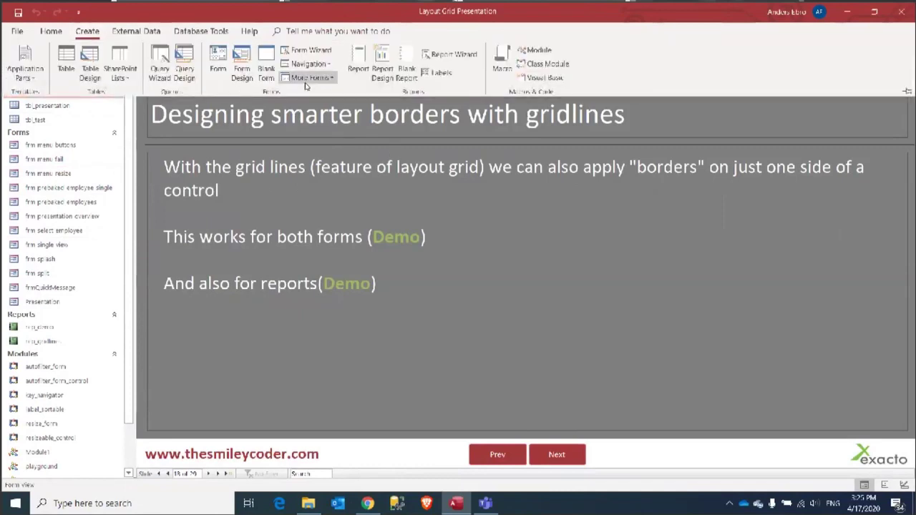
click(307, 79)
click(374, 96)
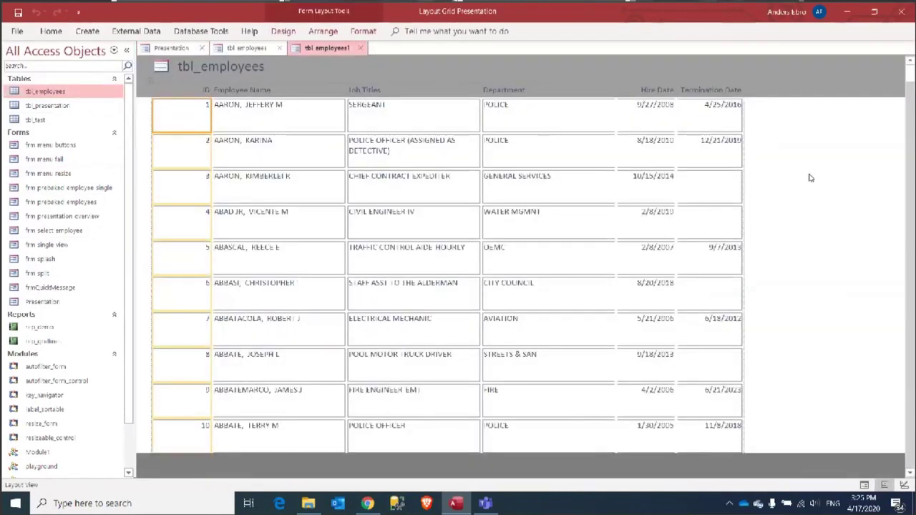
Step: Open the new form in Design View and set the control padding of all Detail controls to None
right_click(811, 177)
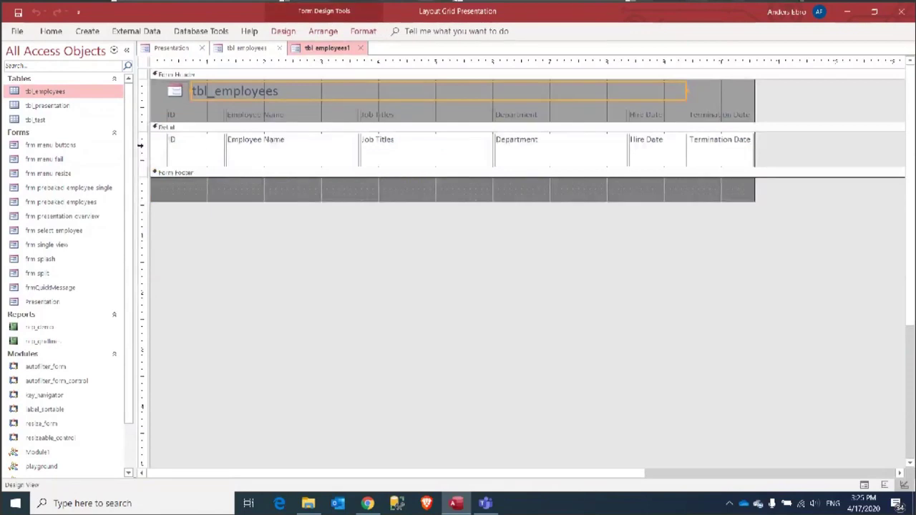
click(141, 146)
click(321, 31)
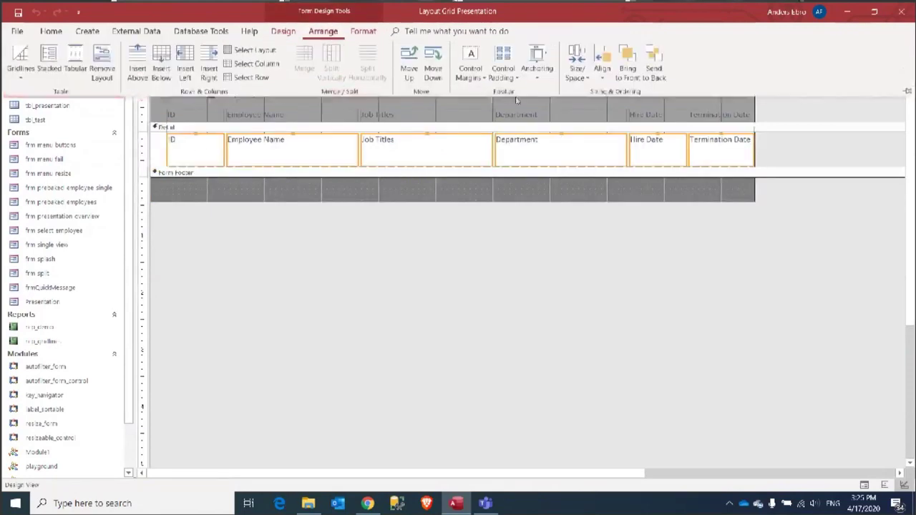
click(504, 70)
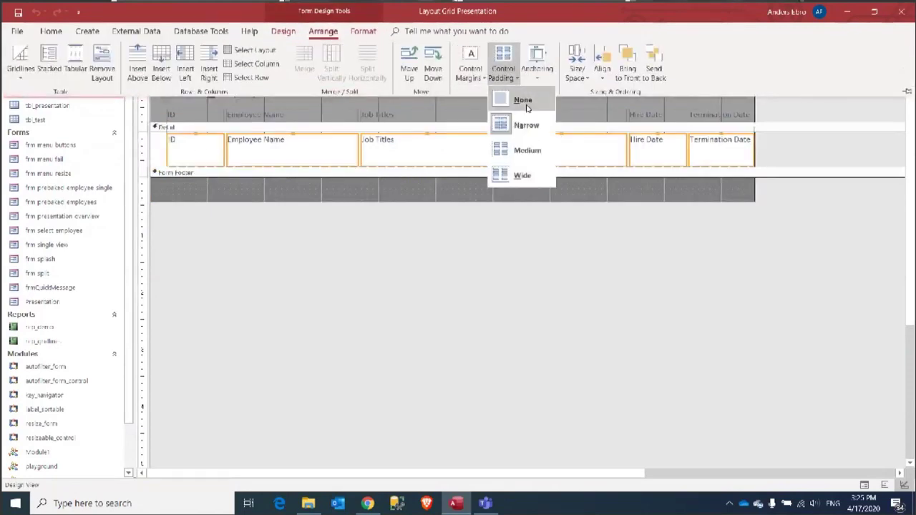
click(528, 105)
key(ctrl+F1)
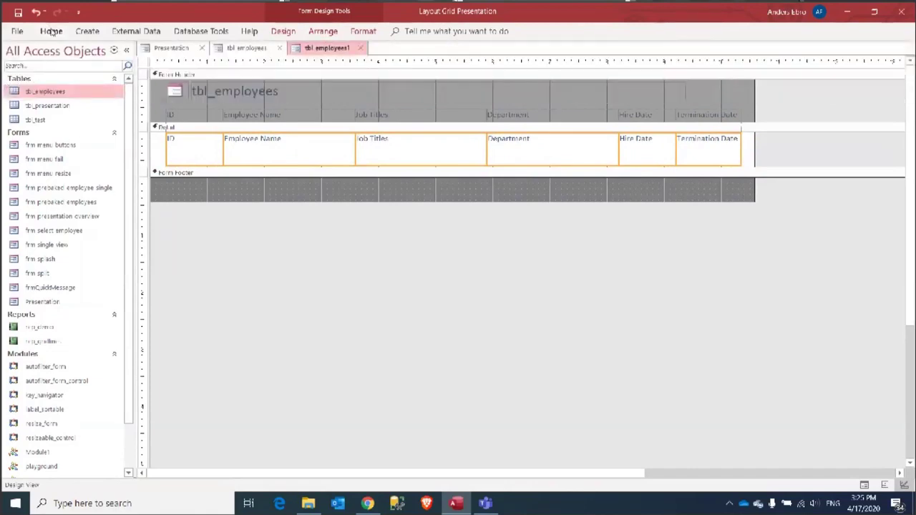
Step: Check the unpadded records in Form View and return the form to Design View
click(51, 31)
click(20, 61)
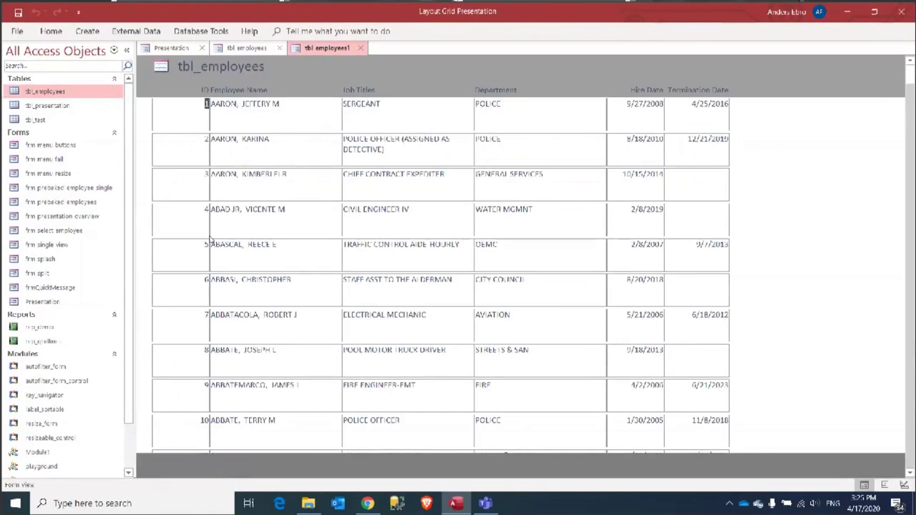
right_click(844, 221)
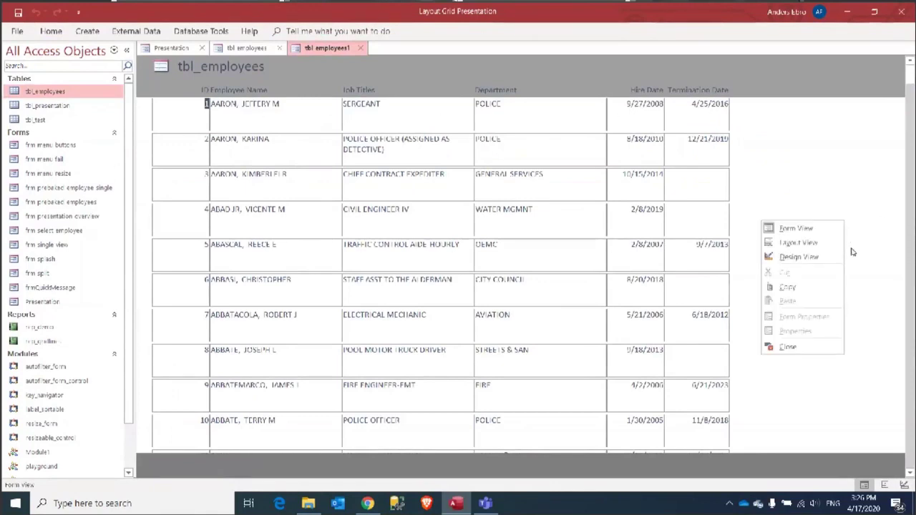
click(838, 256)
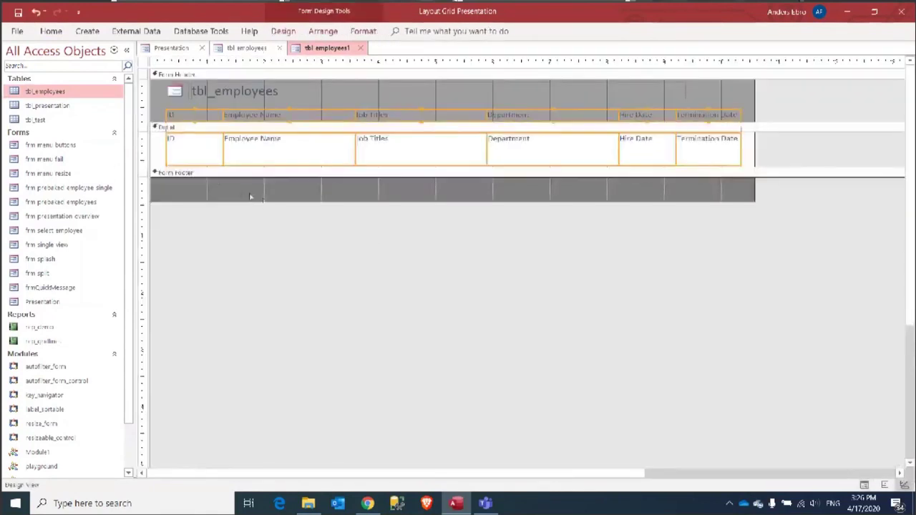
Step: Set the border style of all controls in the Detail section to Transparent
click(155, 151)
key(F4)
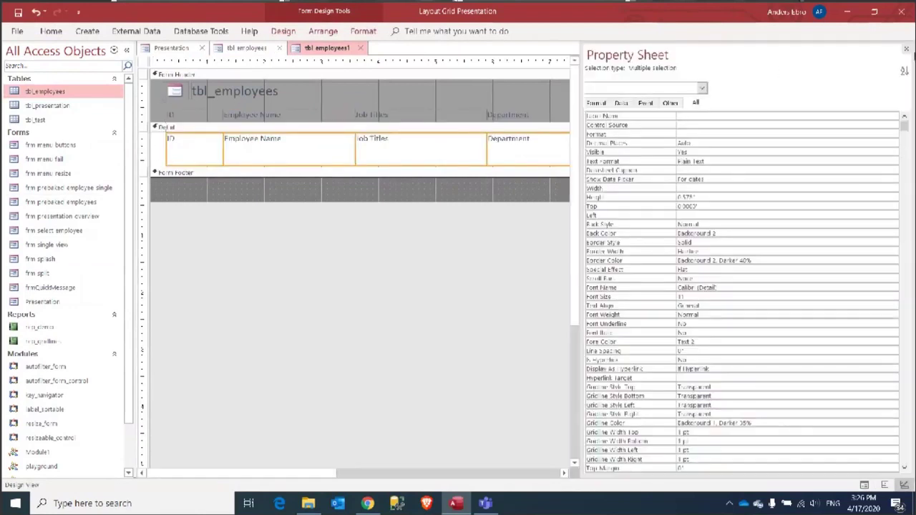
click(697, 244)
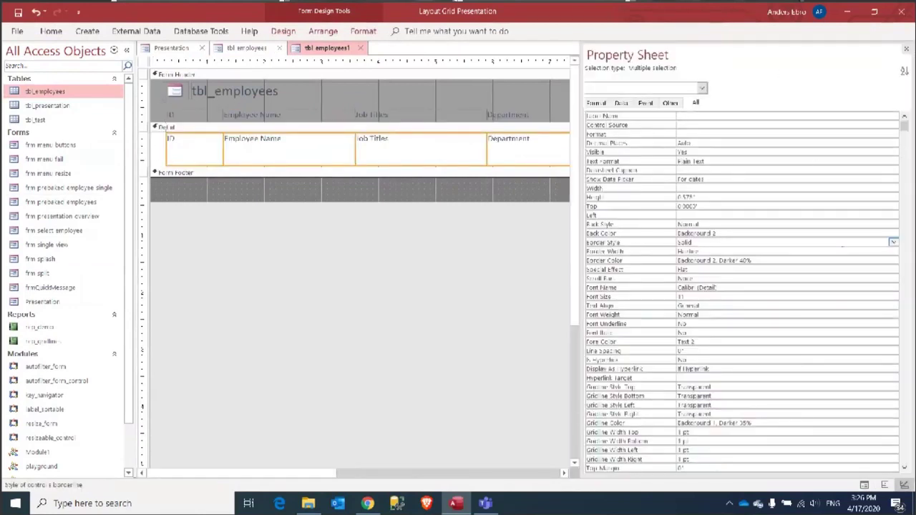
click(893, 243)
click(781, 260)
click(343, 266)
Step: Check the borderless records in Form View, and return the form to Design View with the property sheet closed
click(51, 31)
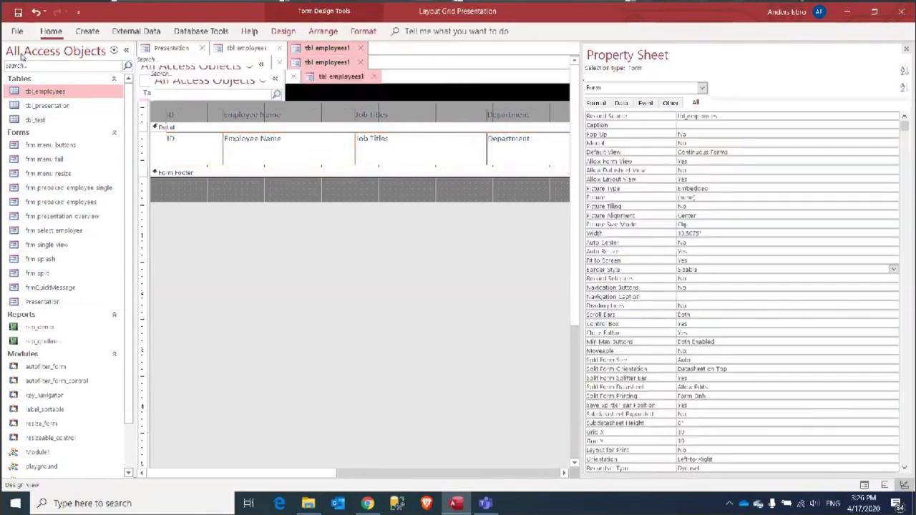
click(24, 56)
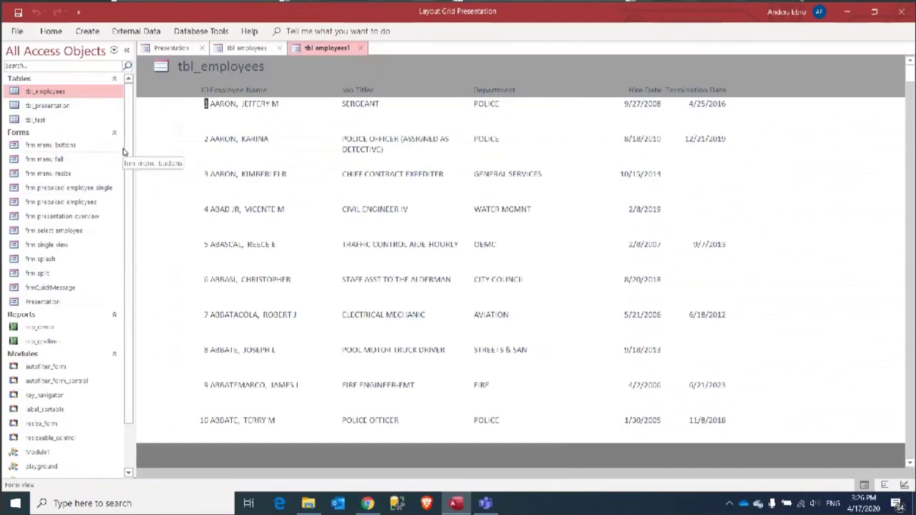
right_click(157, 142)
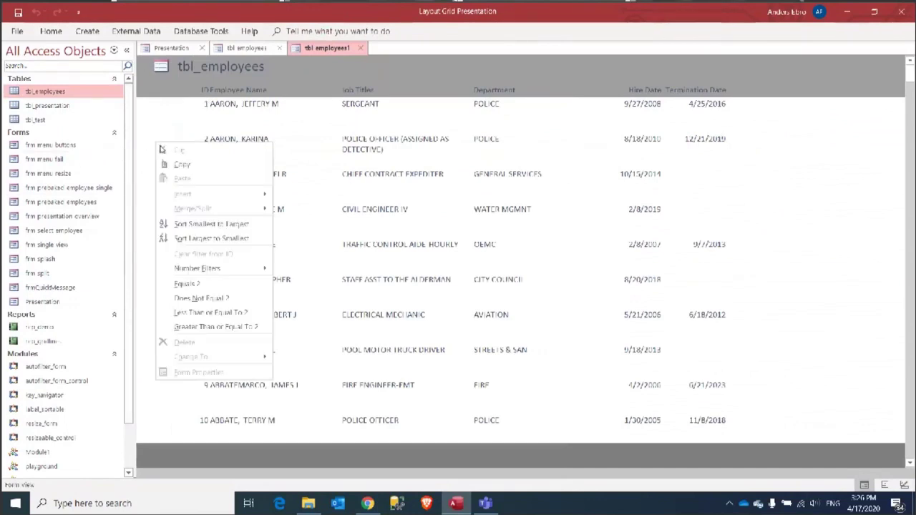
right_click(804, 147)
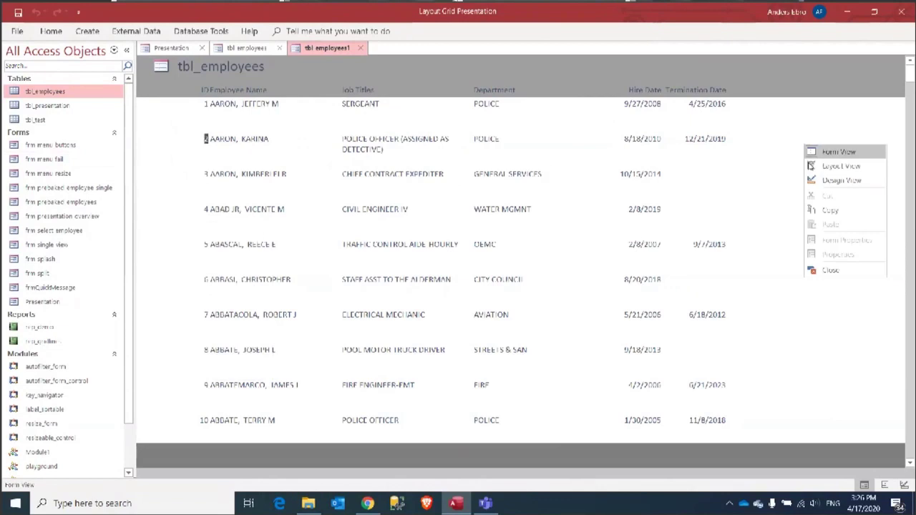
click(823, 179)
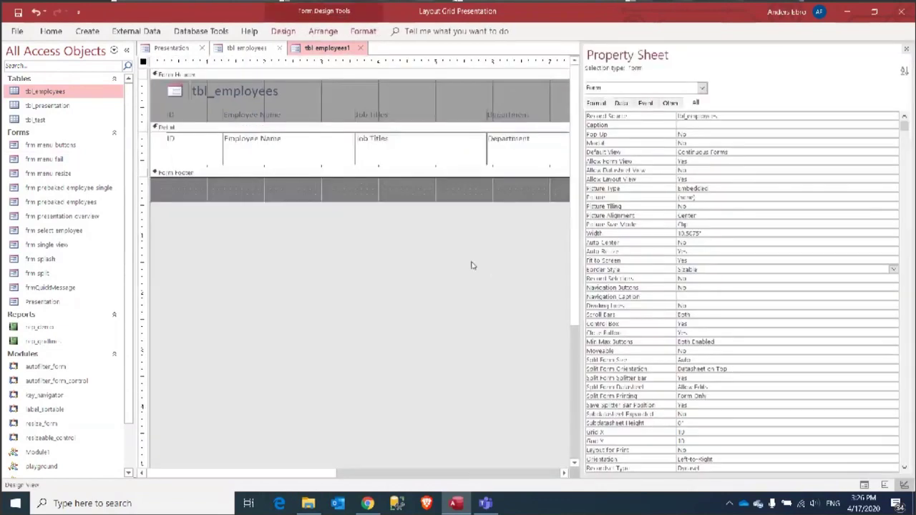
click(904, 53)
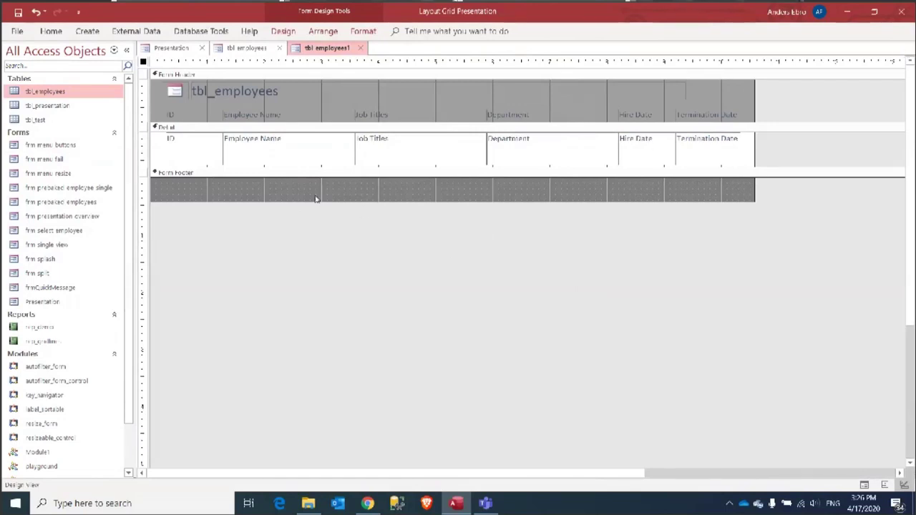
Step: Set the bottom gridline style of all Detail controls to Solid
click(148, 149)
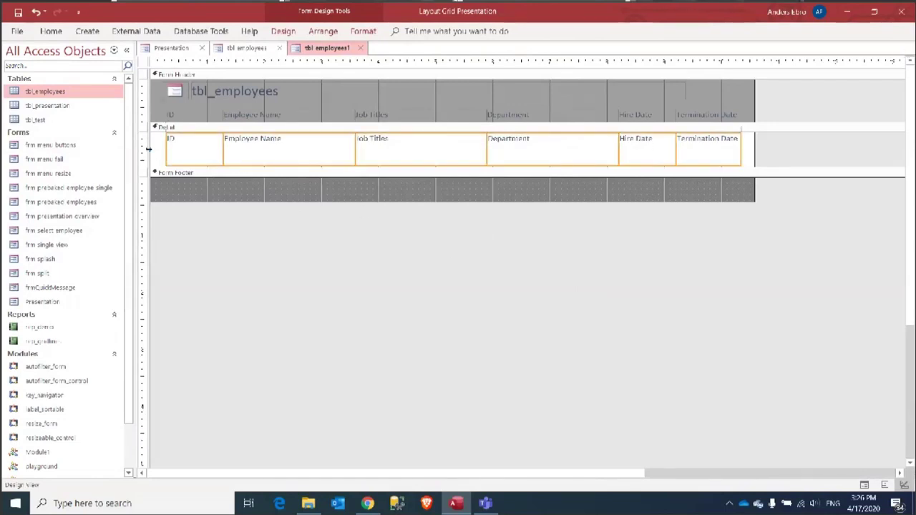
key(F4)
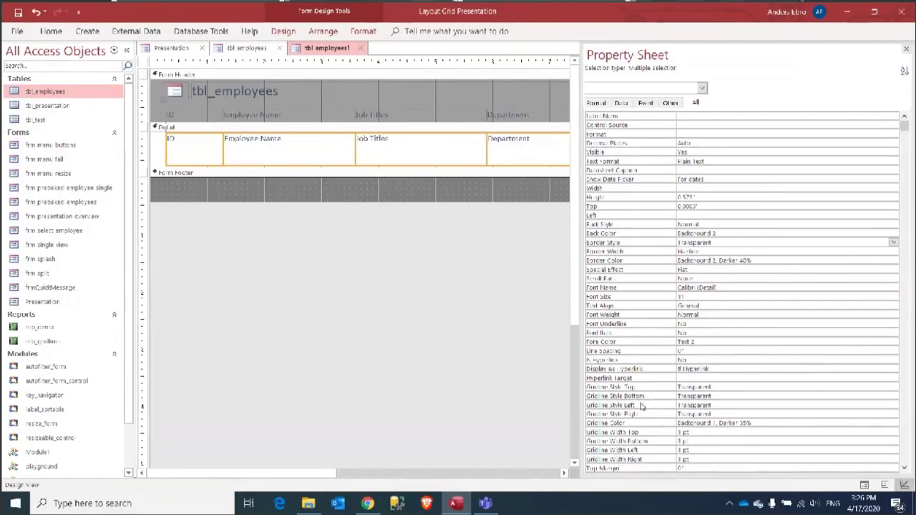
click(887, 397)
click(893, 396)
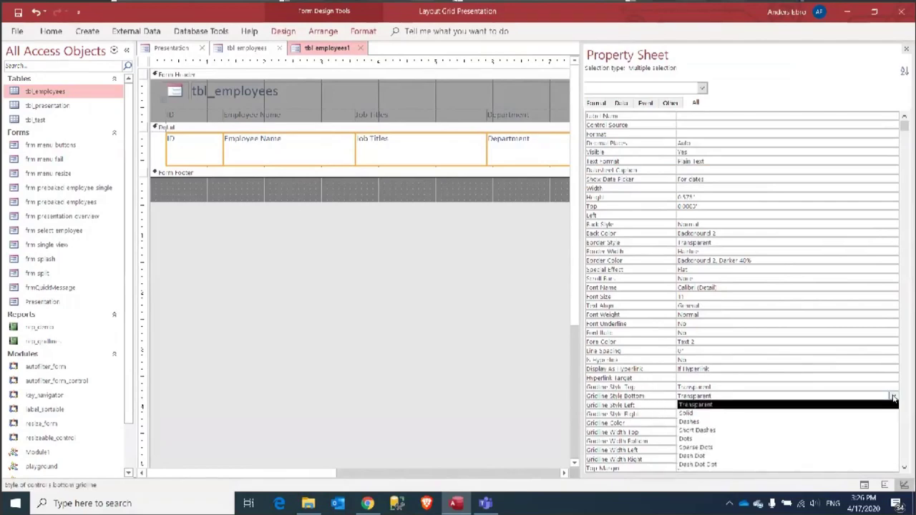
click(722, 415)
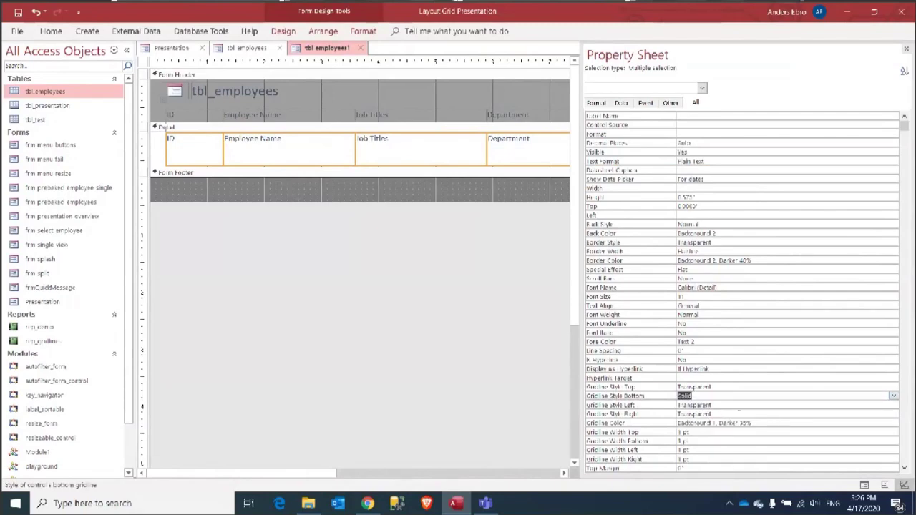
Step: Set the gridline color of the Detail controls to Accent 5, Lighter 40%
click(657, 423)
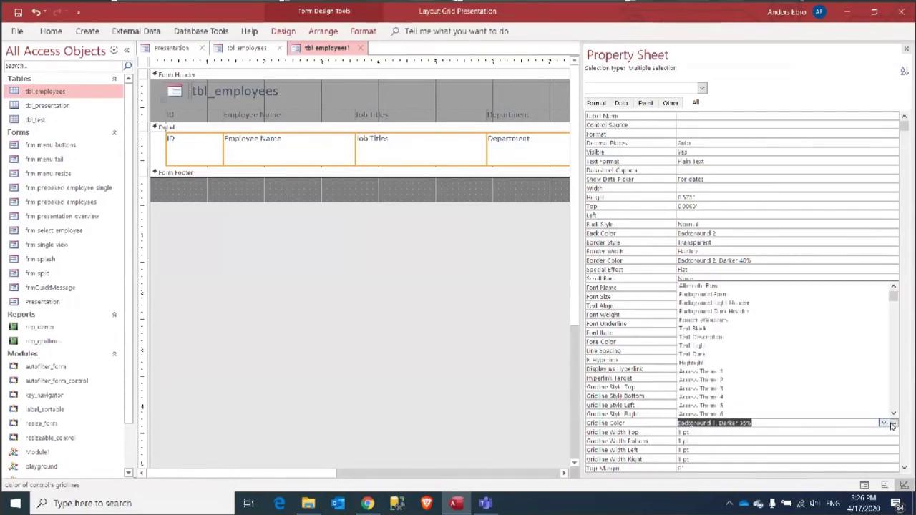
click(884, 424)
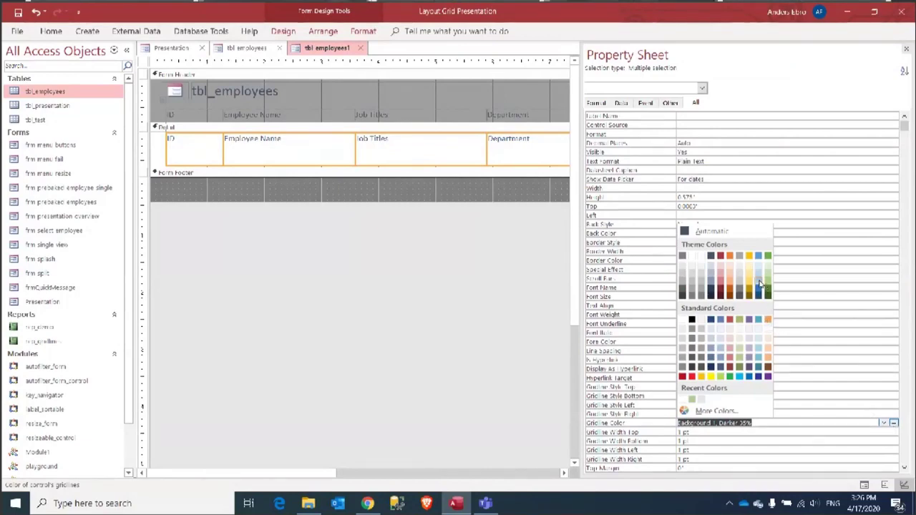
click(758, 288)
click(893, 423)
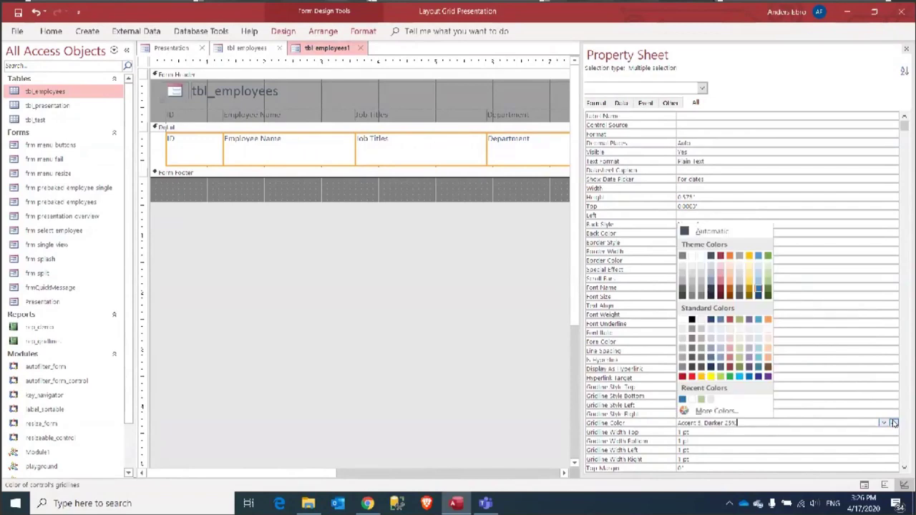
click(279, 250)
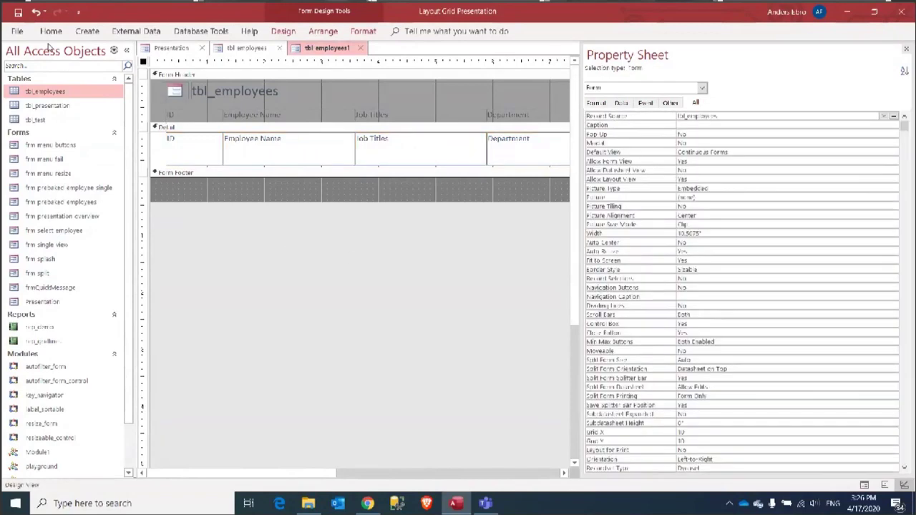
Step: View the blue row gridlines in Form View and return the form to Design View
click(51, 31)
click(19, 62)
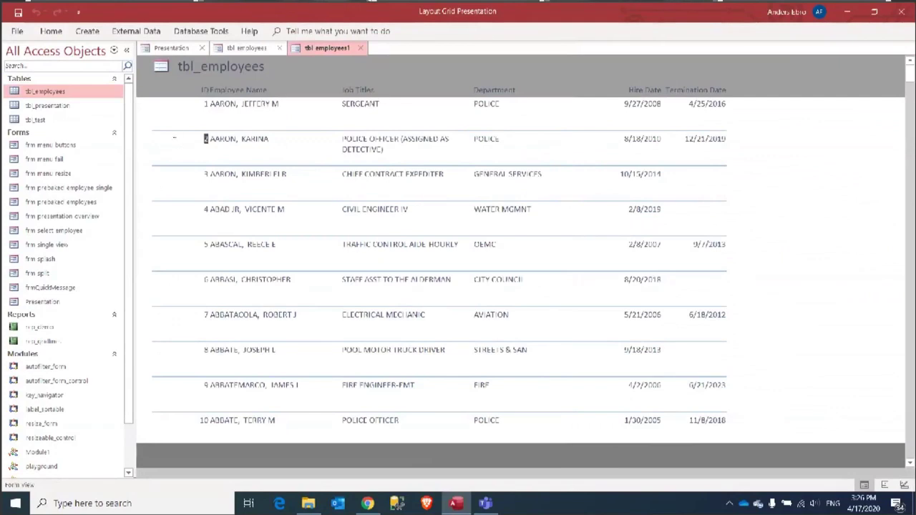
right_click(781, 134)
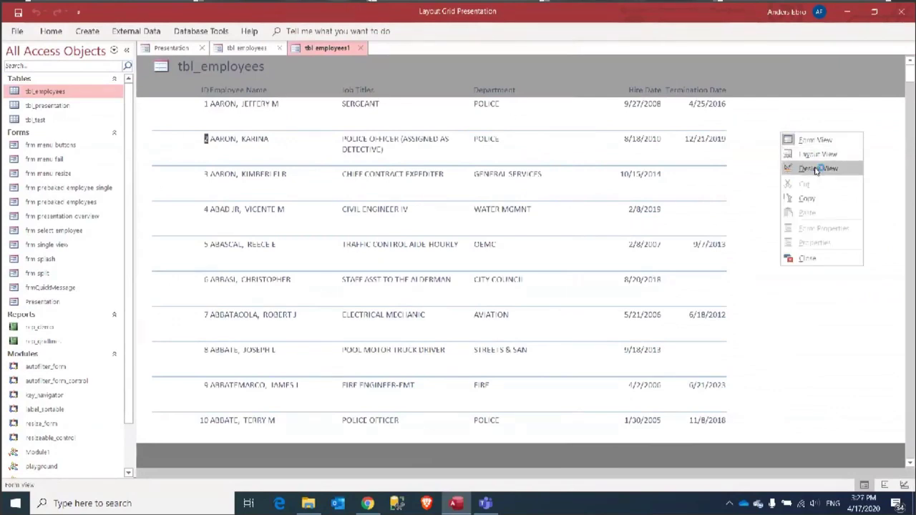
click(805, 167)
Step: Shorten the Detail text boxes to about 0.39" with the Detail section reduced to match, and show the form in Form View
click(395, 161)
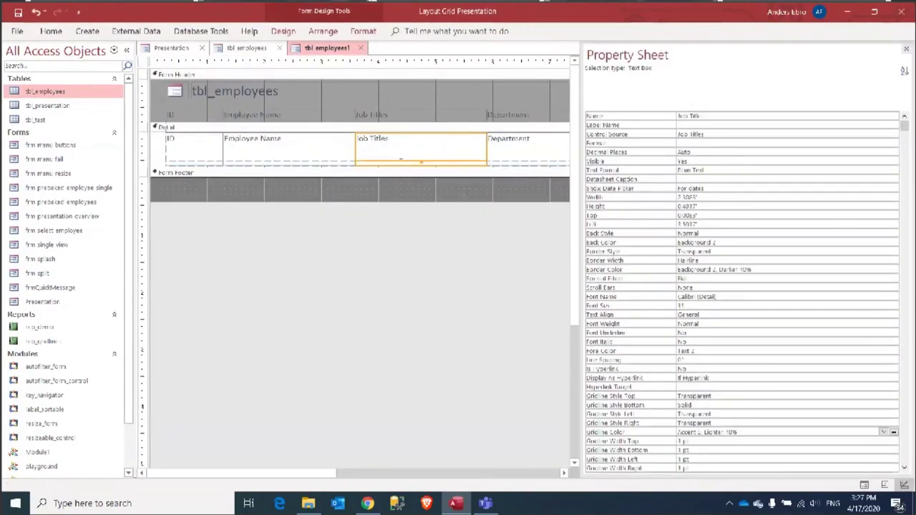
double_click(400, 161)
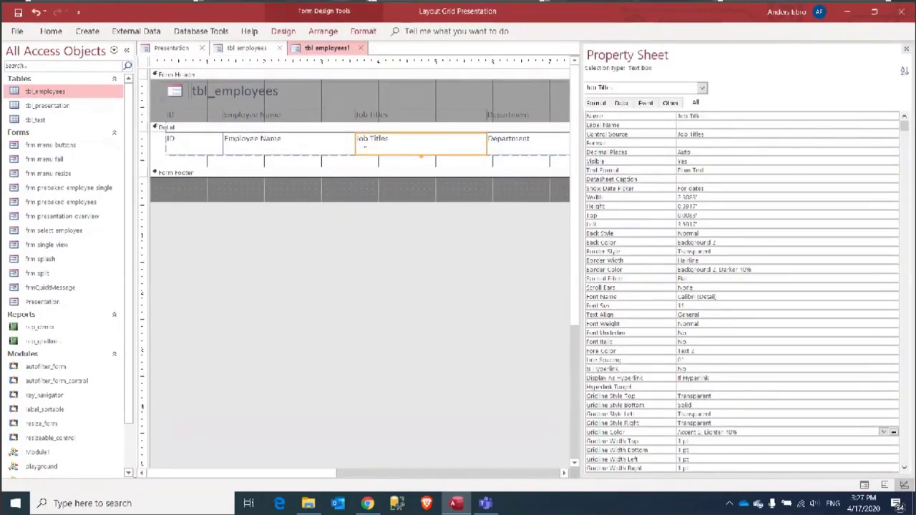
click(336, 157)
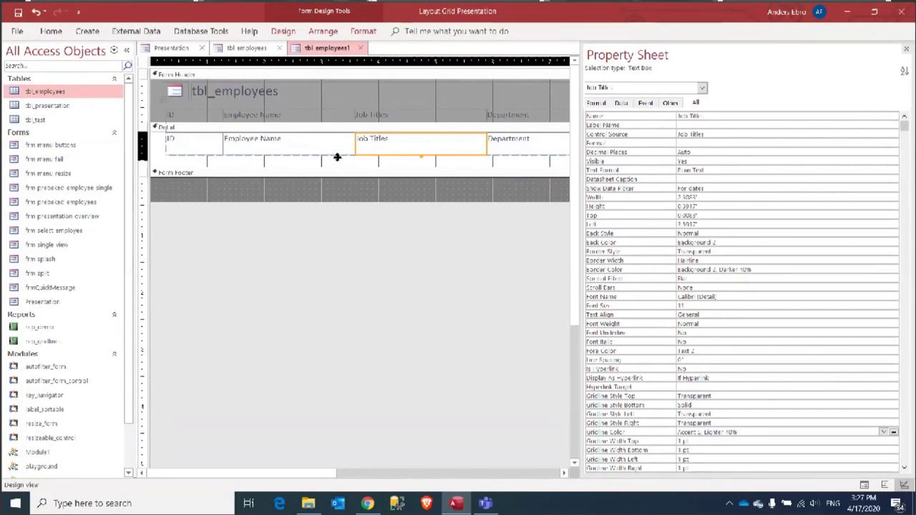
click(51, 31)
click(22, 60)
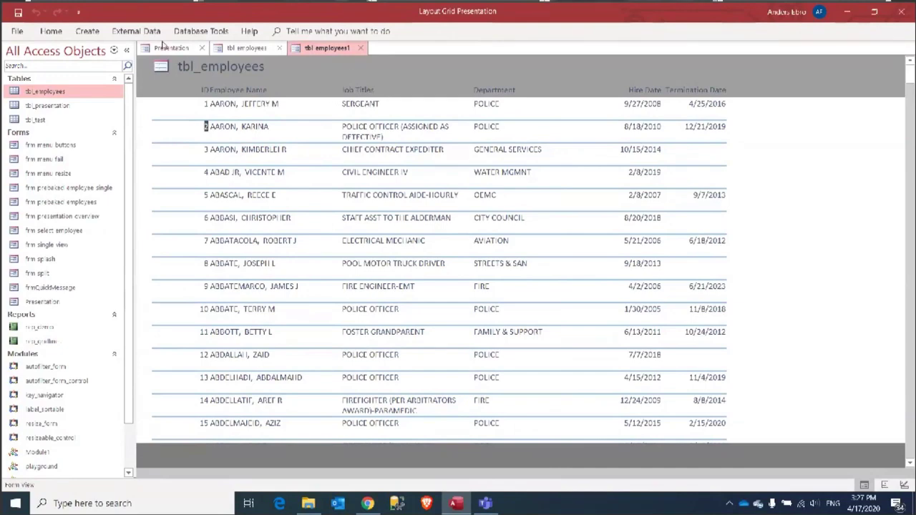
Step: Go back to the Presentation slide on gridline borders and open the rep_gridlines report
click(172, 48)
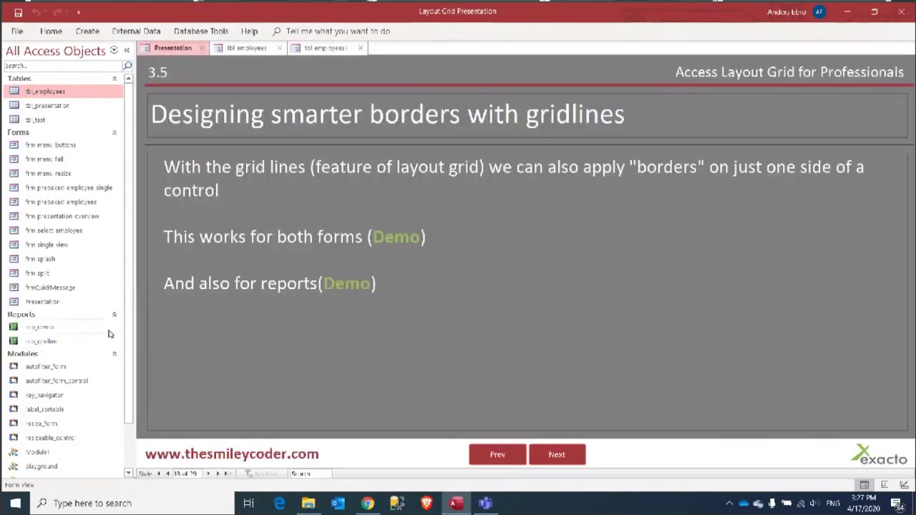
right_click(47, 346)
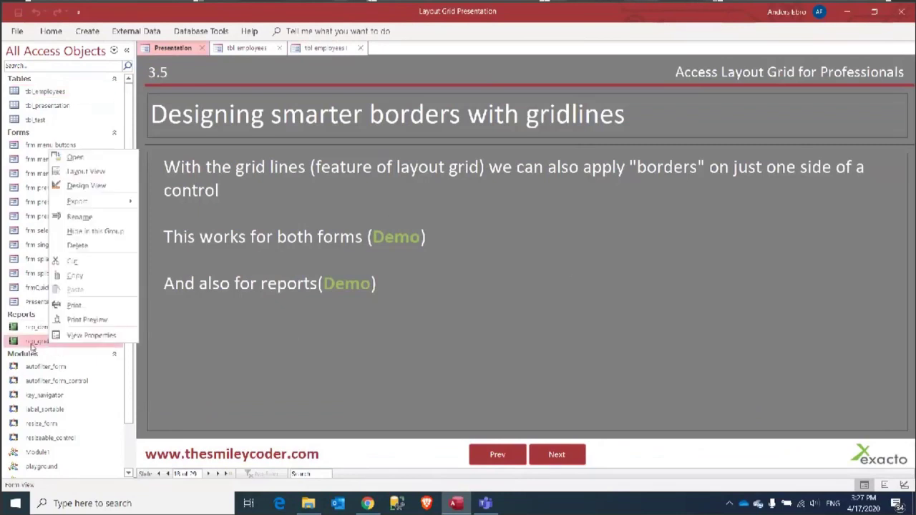
double_click(36, 347)
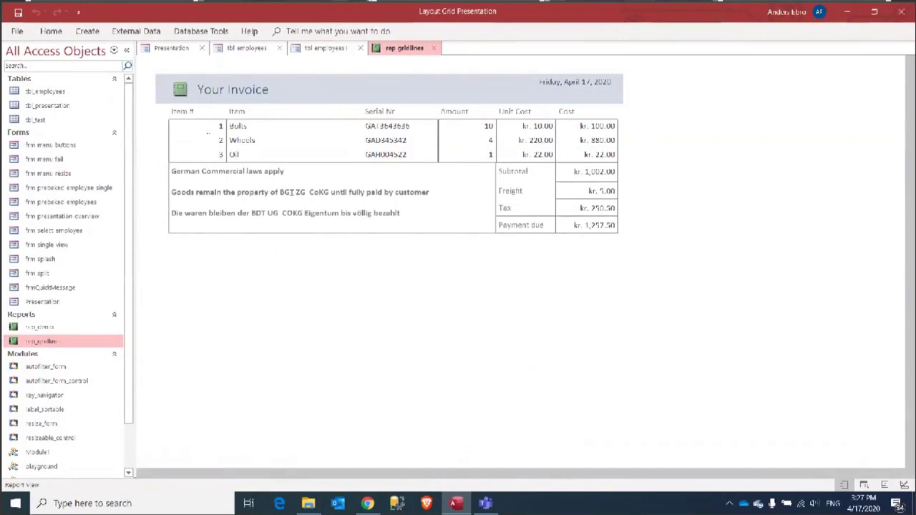
Step: Show the invoice report in Design View at full width by closing the property sheet
right_click(398, 238)
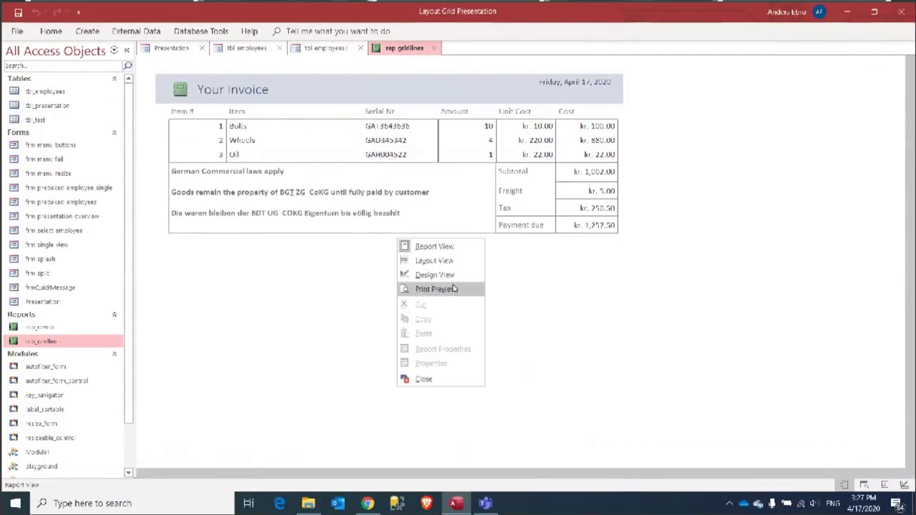
click(454, 274)
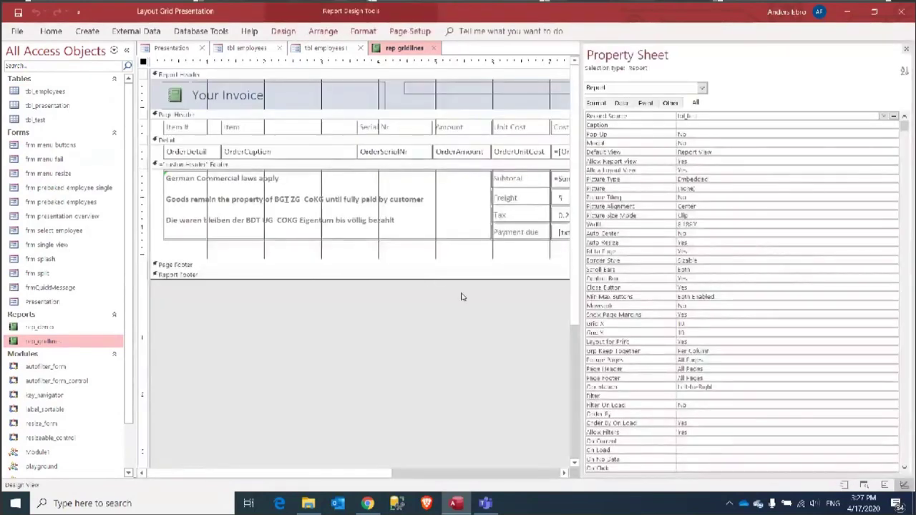
click(906, 49)
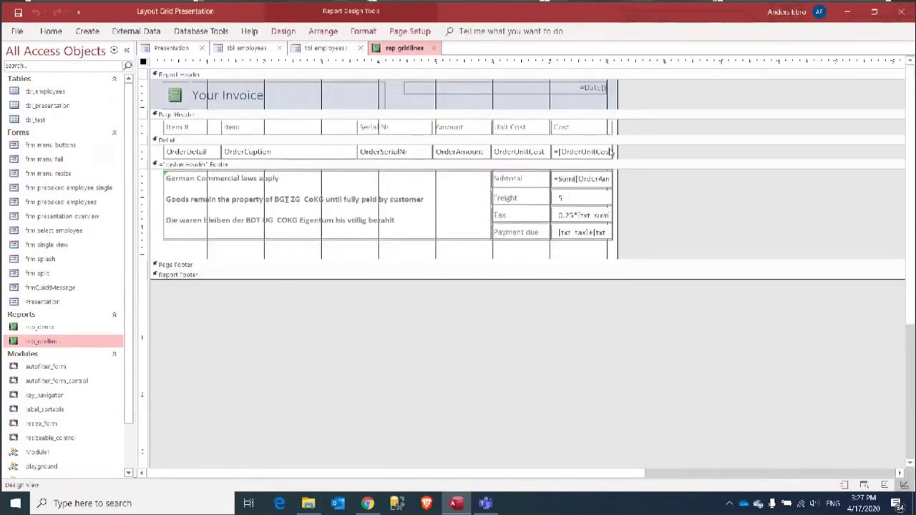
Step: Inspect the left gridline formatting of the OrderDetail and OrderCaption text boxes, and return the invoice to Report View
right_click(202, 156)
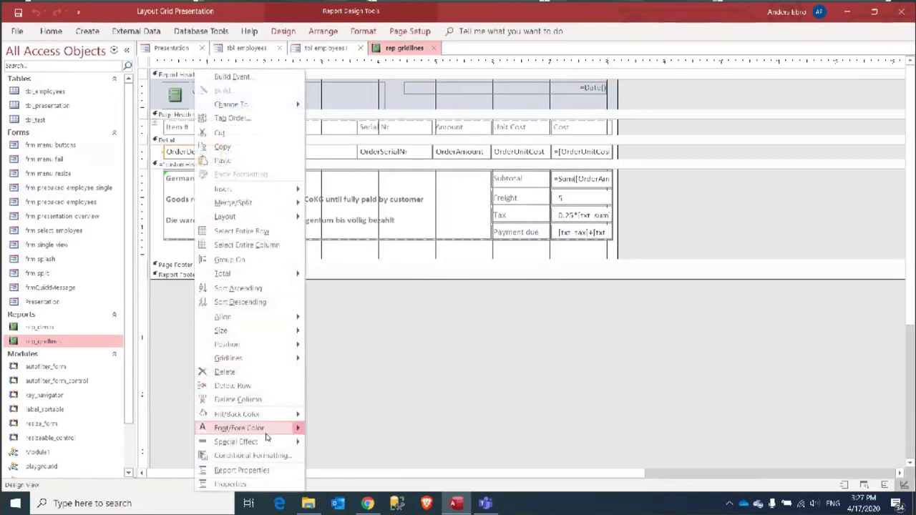
click(236, 483)
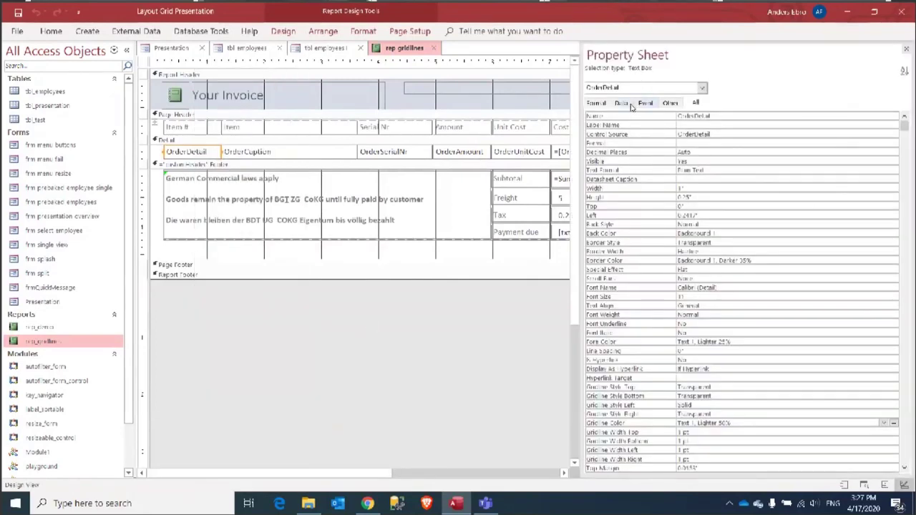
click(596, 102)
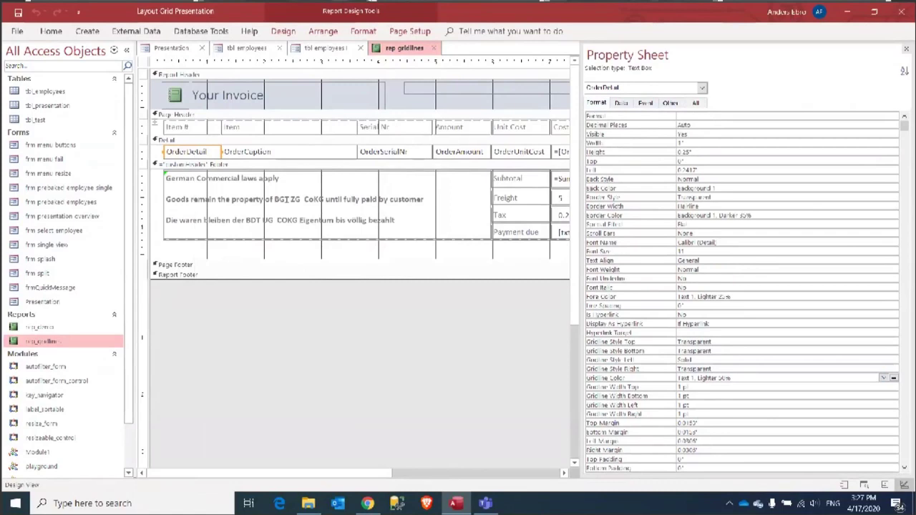
click(685, 360)
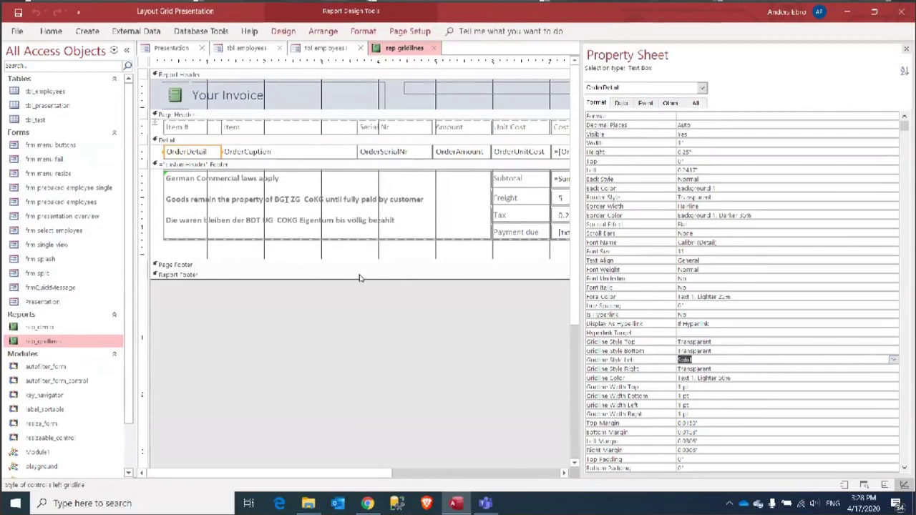
click(290, 152)
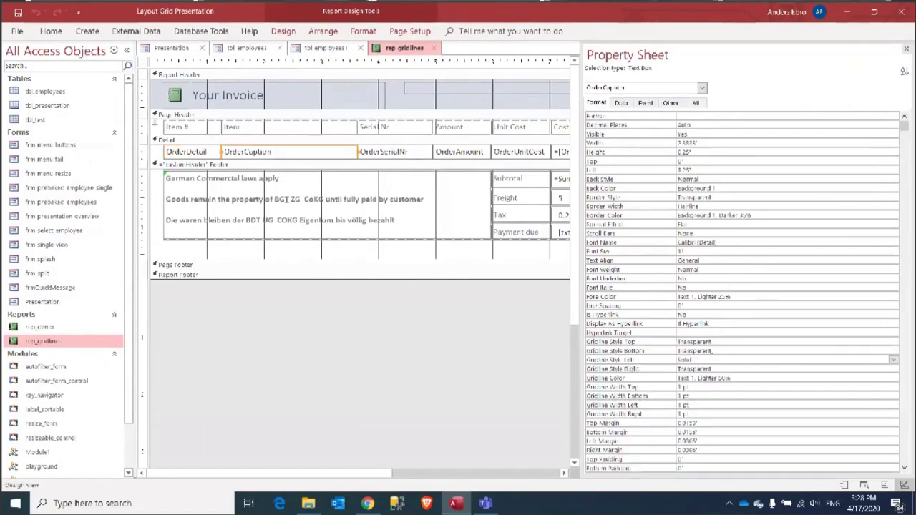
click(51, 31)
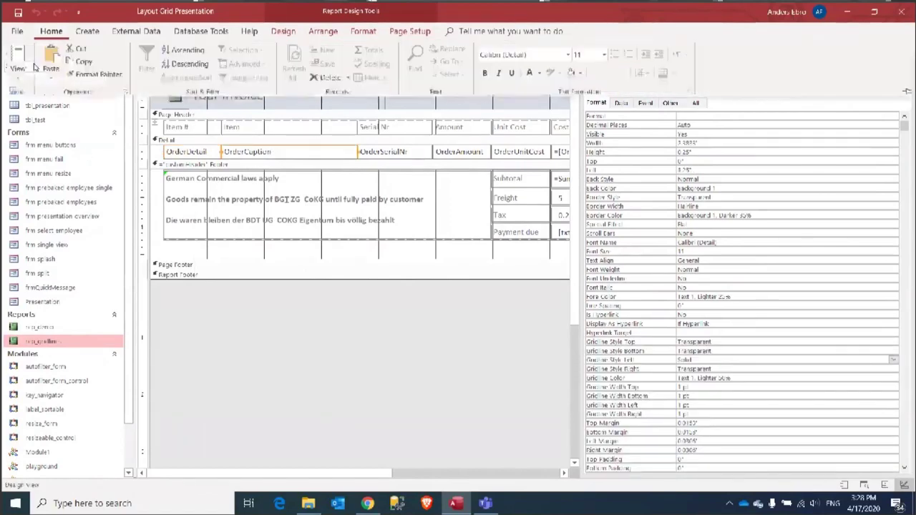
click(32, 64)
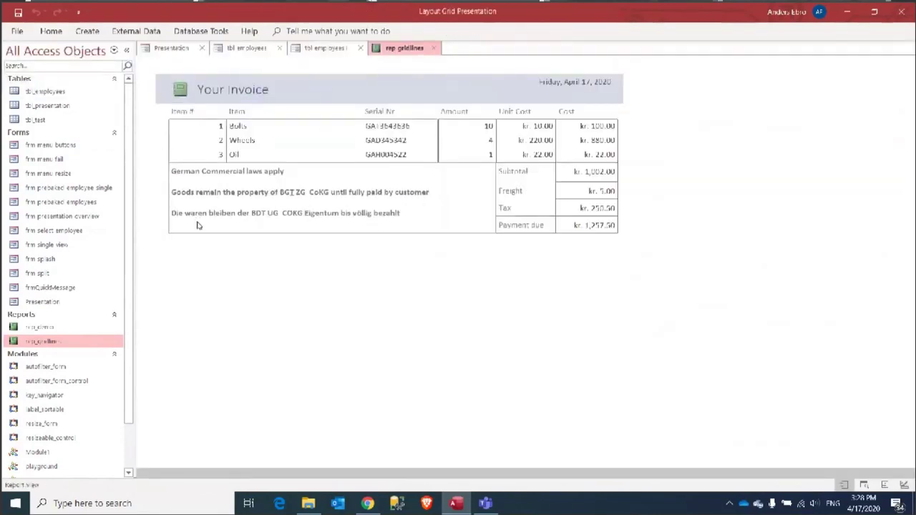
Step: Inspect the bottom gridline style of the Item # label in the report's Page Header in Design View, and return to Report View
right_click(310, 273)
click(393, 308)
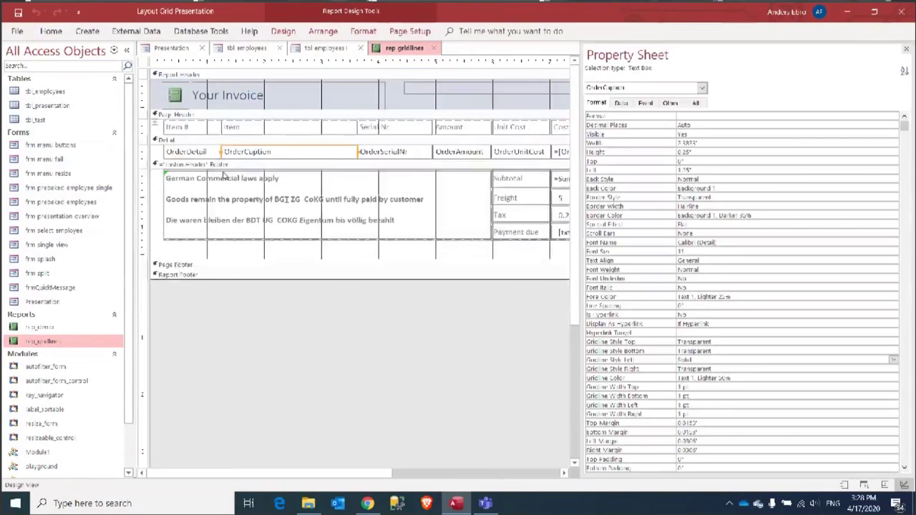
click(185, 128)
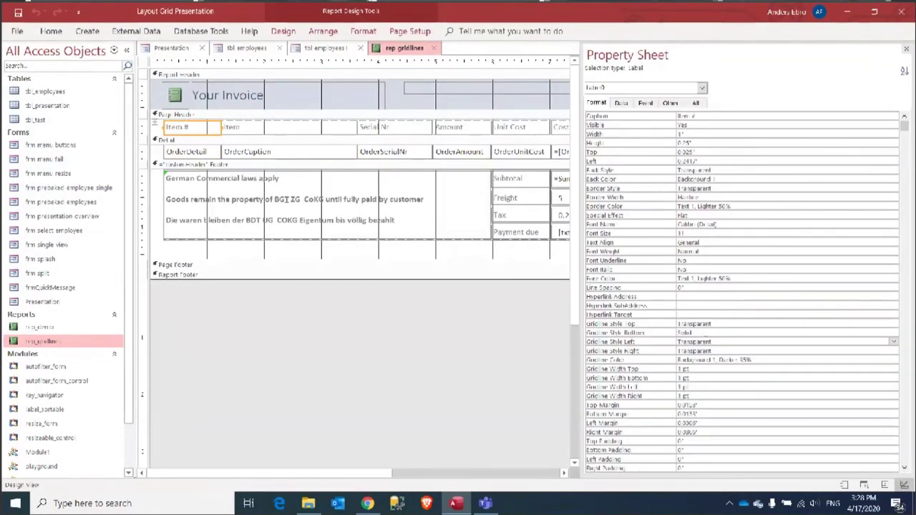
key(Up)
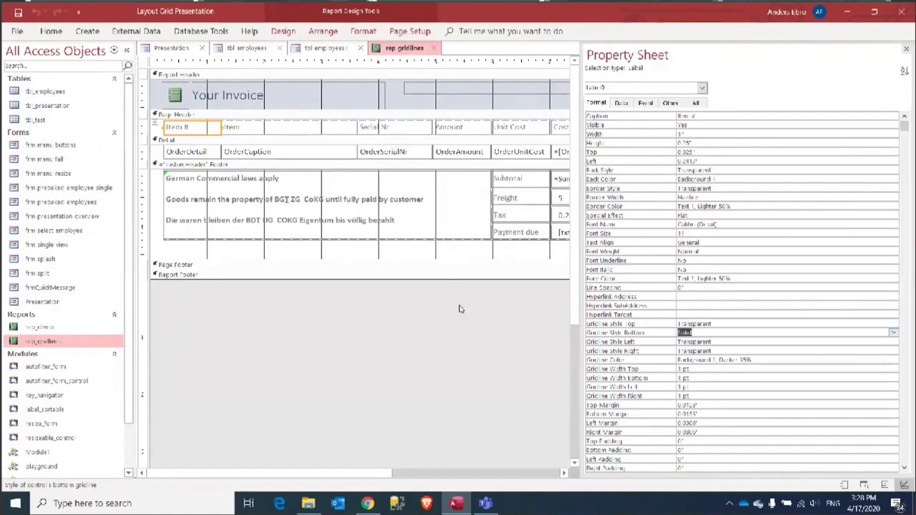
click(50, 31)
click(20, 59)
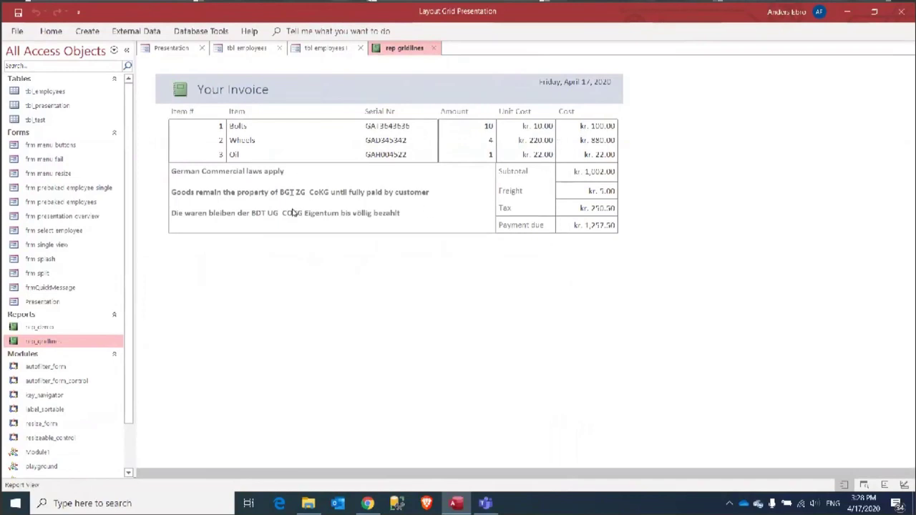
Step: Close the invoice report and open the frm_menu_buttons form in Form View
key(ctrl+w)
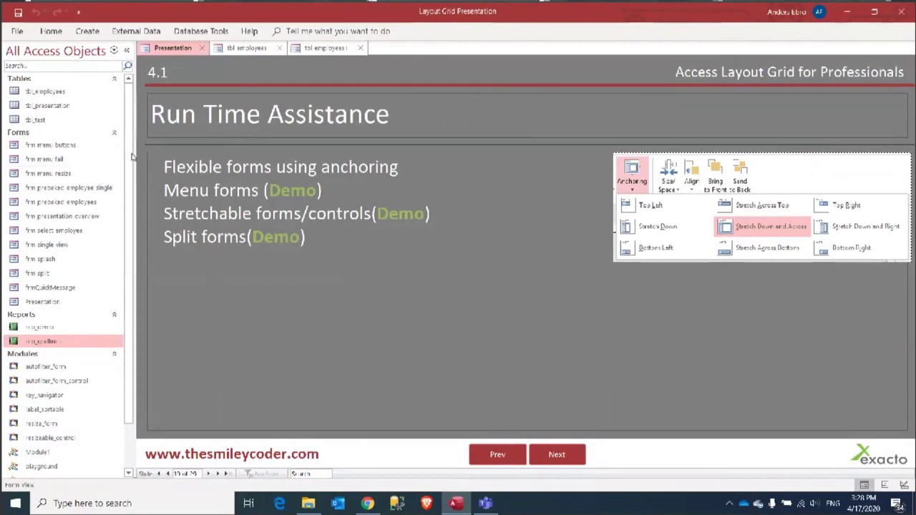
double_click(39, 144)
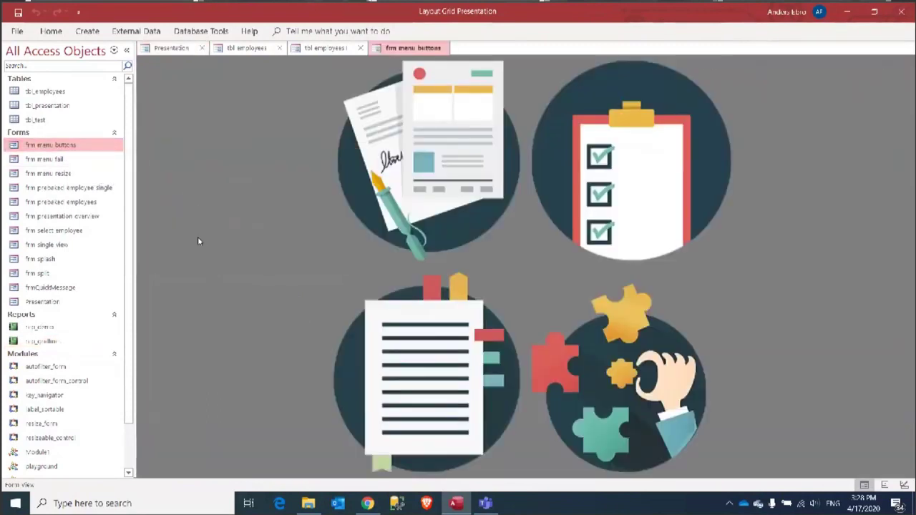